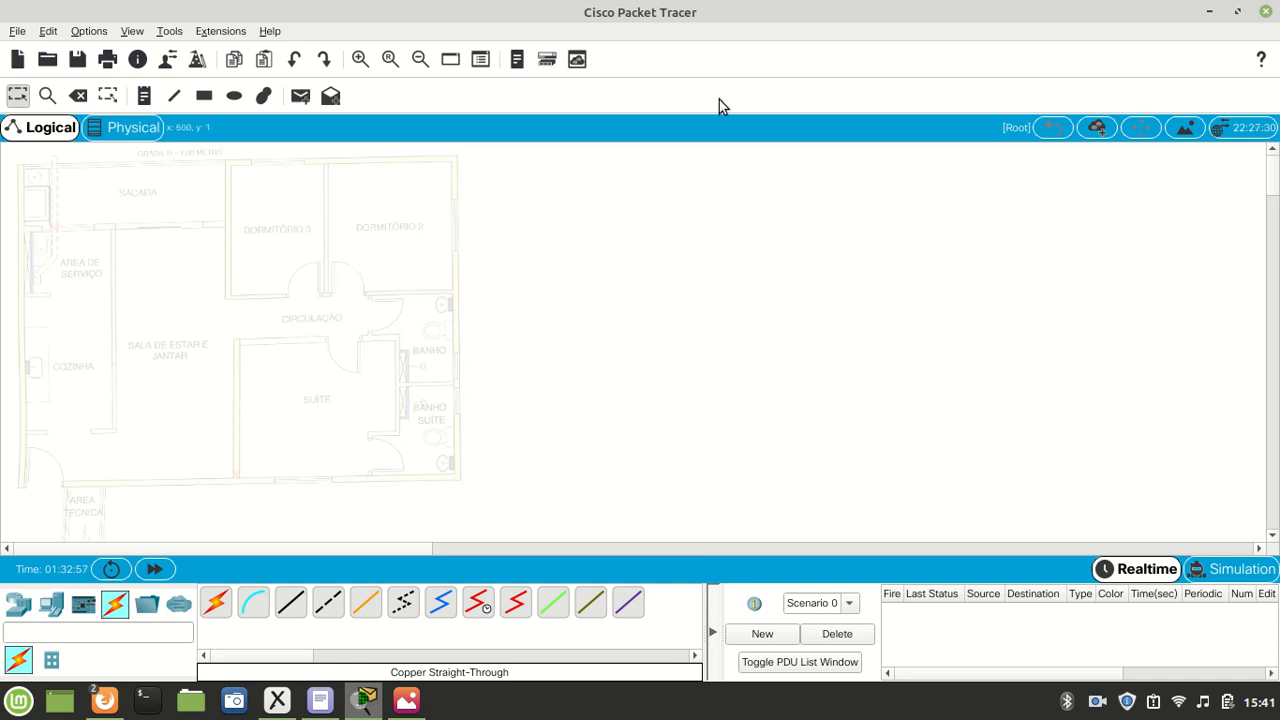
- Check the workspace's background image settings and review the annotated apartment network plan in Xournal
{"action": "left_click", "coordinate": [1185, 132]}
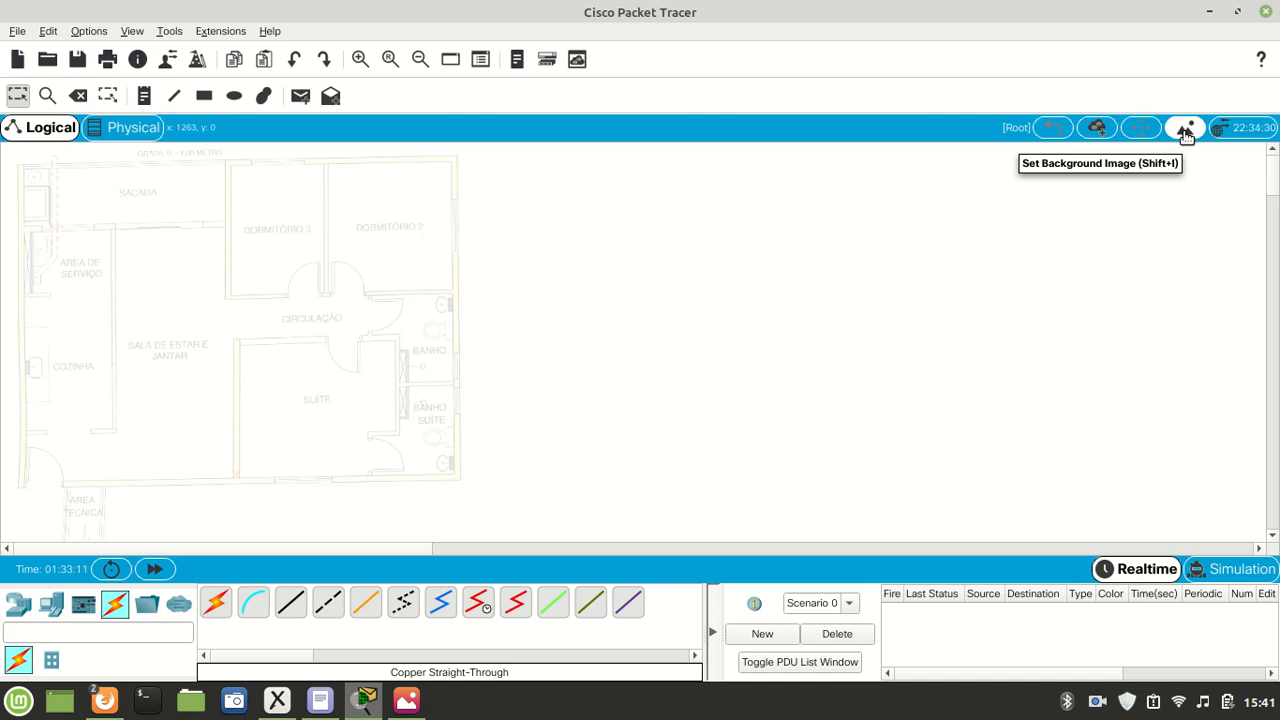
{"action": "left_click", "coordinate": [1186, 132]}
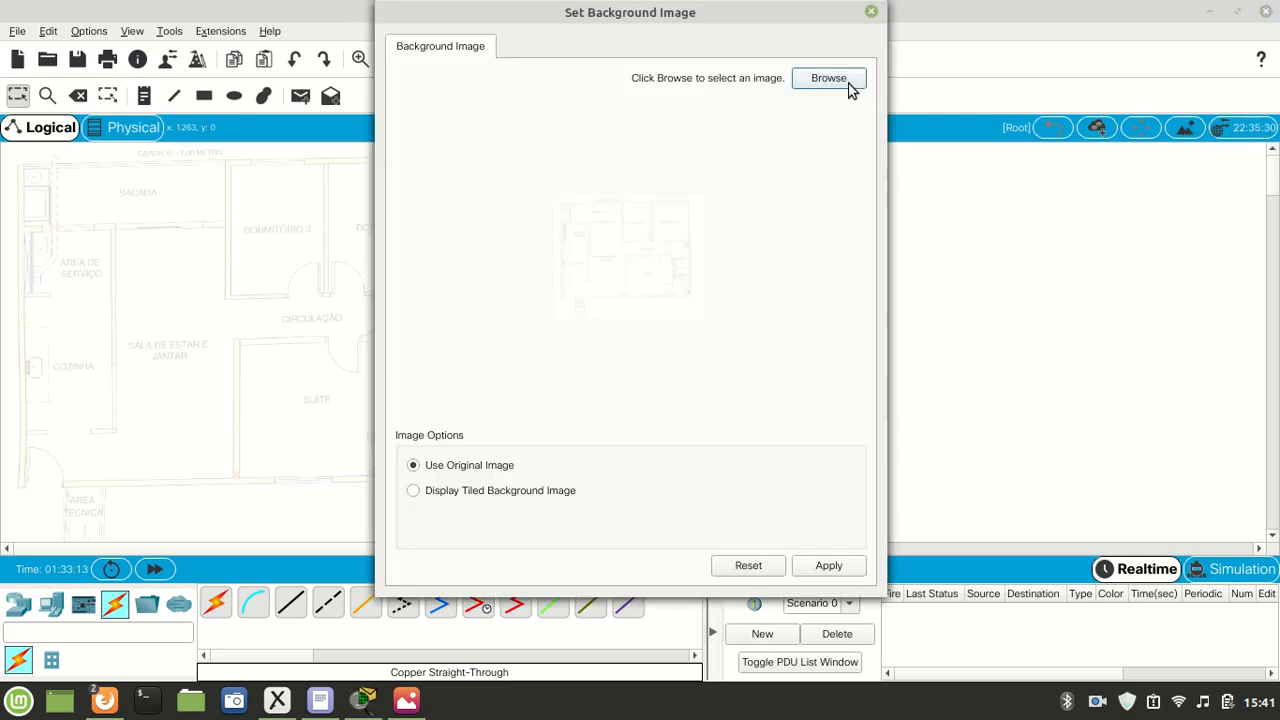
{"action": "left_click", "coordinate": [871, 13]}
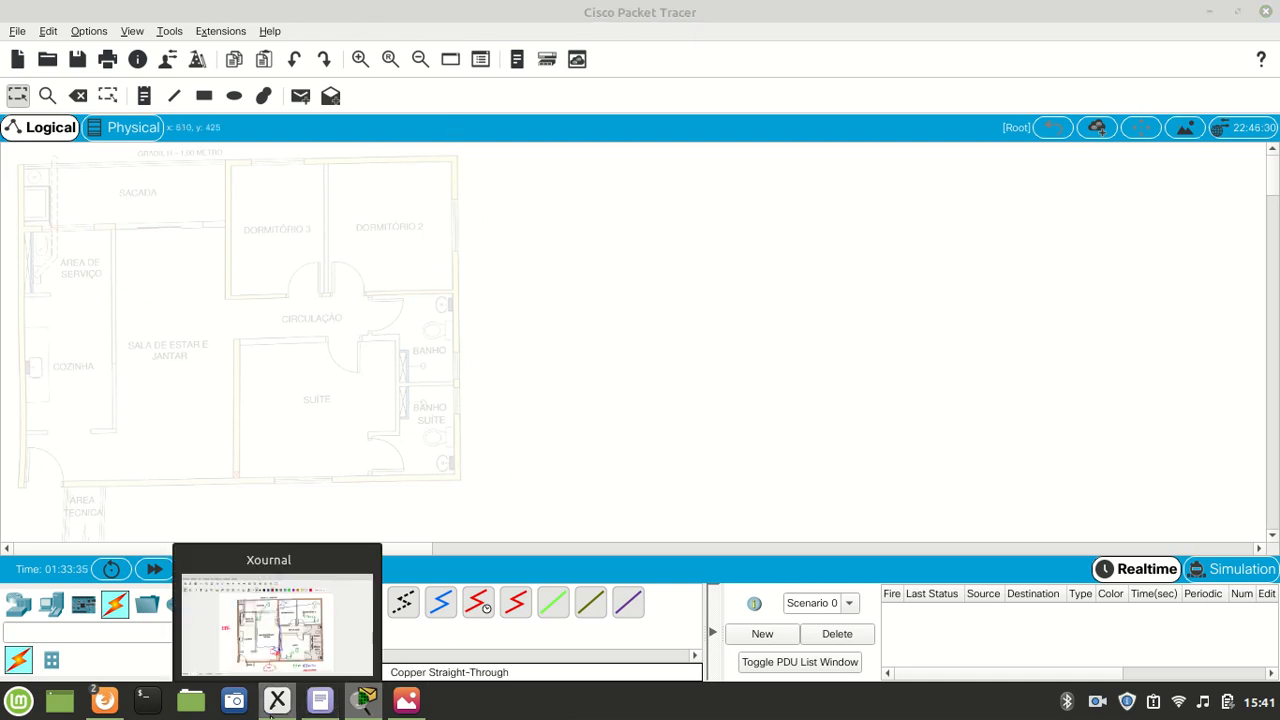
{"action": "left_click", "coordinate": [277, 700]}
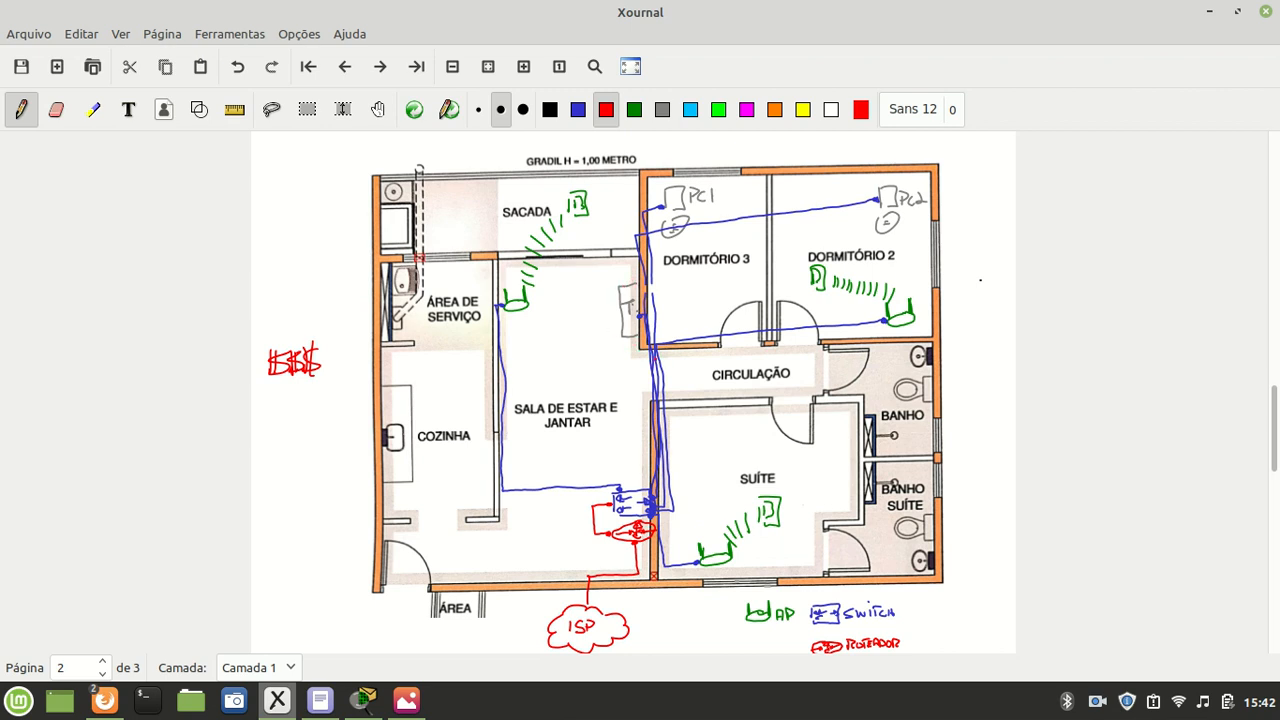
{"action": "left_click", "coordinate": [1209, 11]}
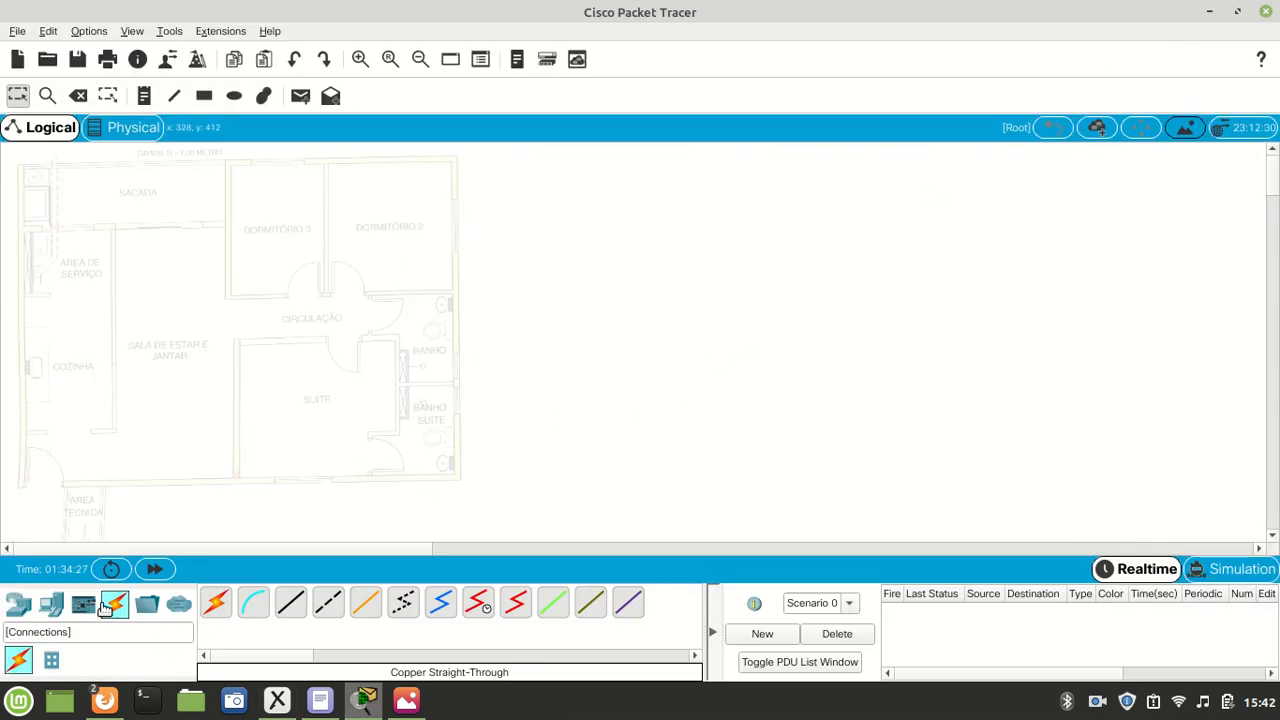
- Place a 4331 router in the lower corner of the Sala de Estar e Jantar, beside the Suíte wall
{"action": "left_click", "coordinate": [17, 602]}
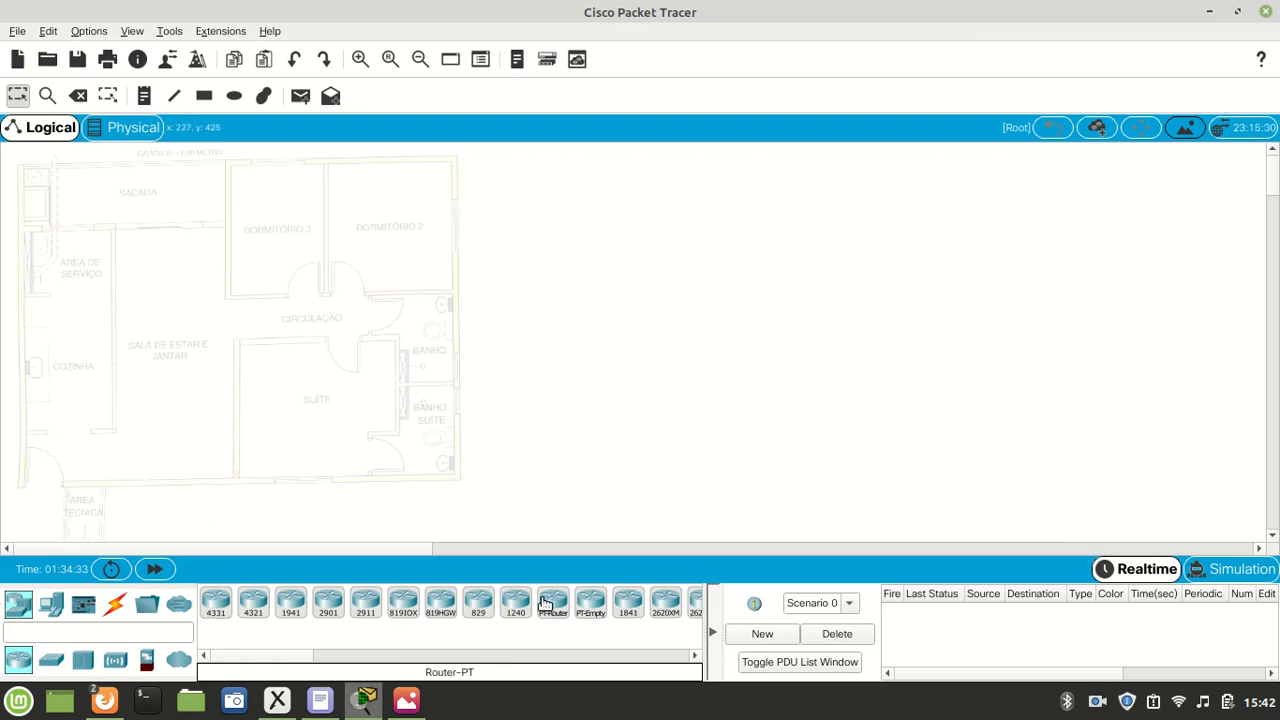
{"action": "left_click", "coordinate": [215, 612]}
{"action": "left_click", "coordinate": [221, 458]}
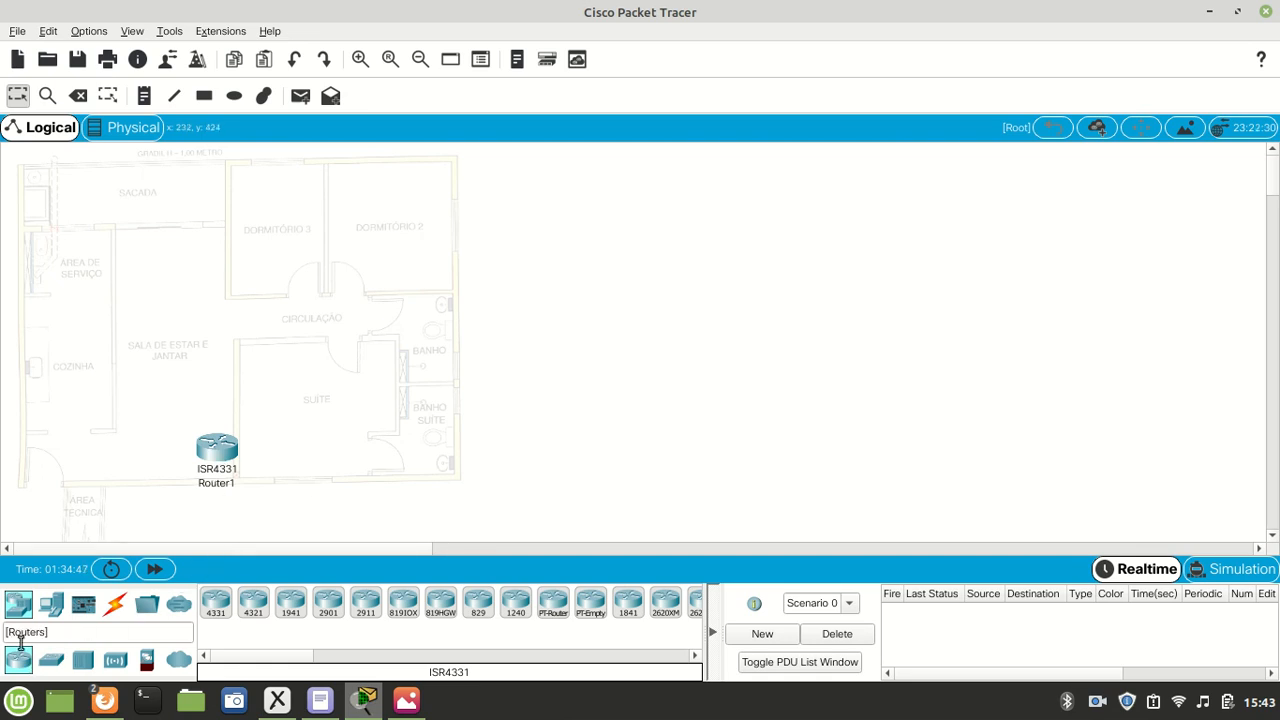
- Add a PT-Cloud WAN device just outside the floor plan, below the router, to represent the ISP
{"action": "left_click", "coordinate": [179, 662]}
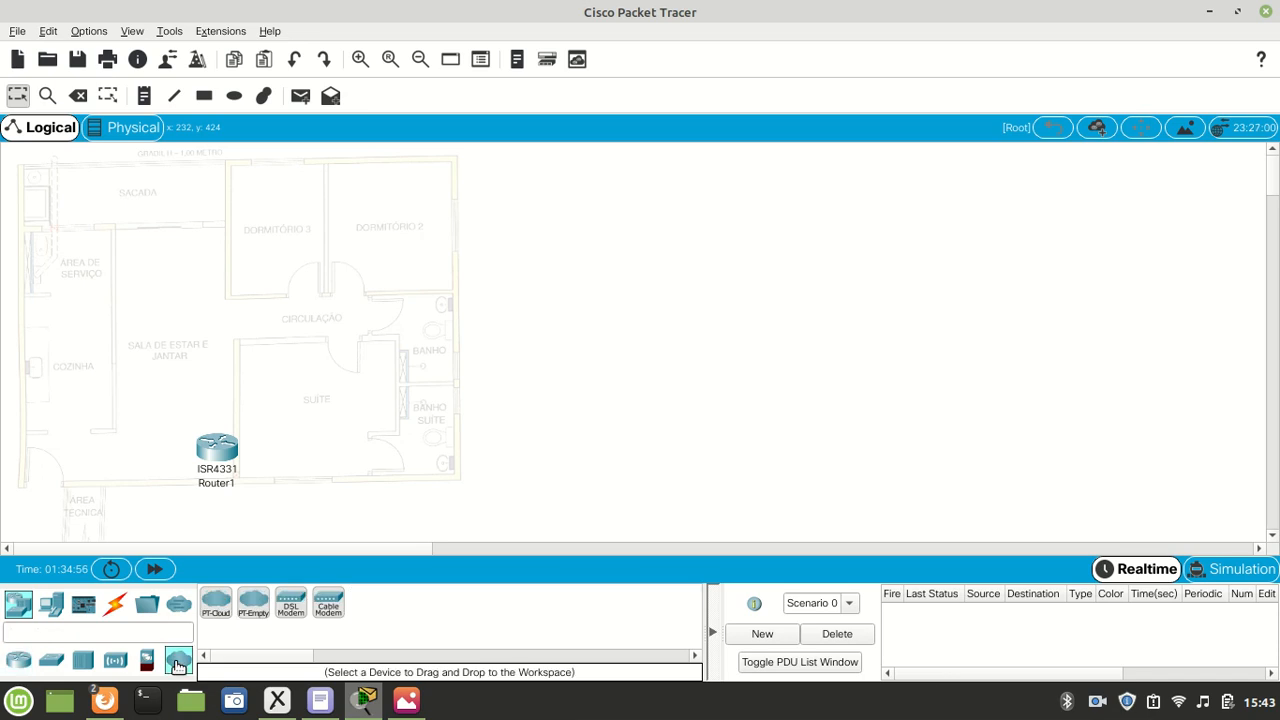
{"action": "left_click", "coordinate": [216, 602]}
{"action": "left_click", "coordinate": [257, 511]}
{"action": "left_click_drag", "start_coordinate": [260, 513], "coordinate": [272, 511]}
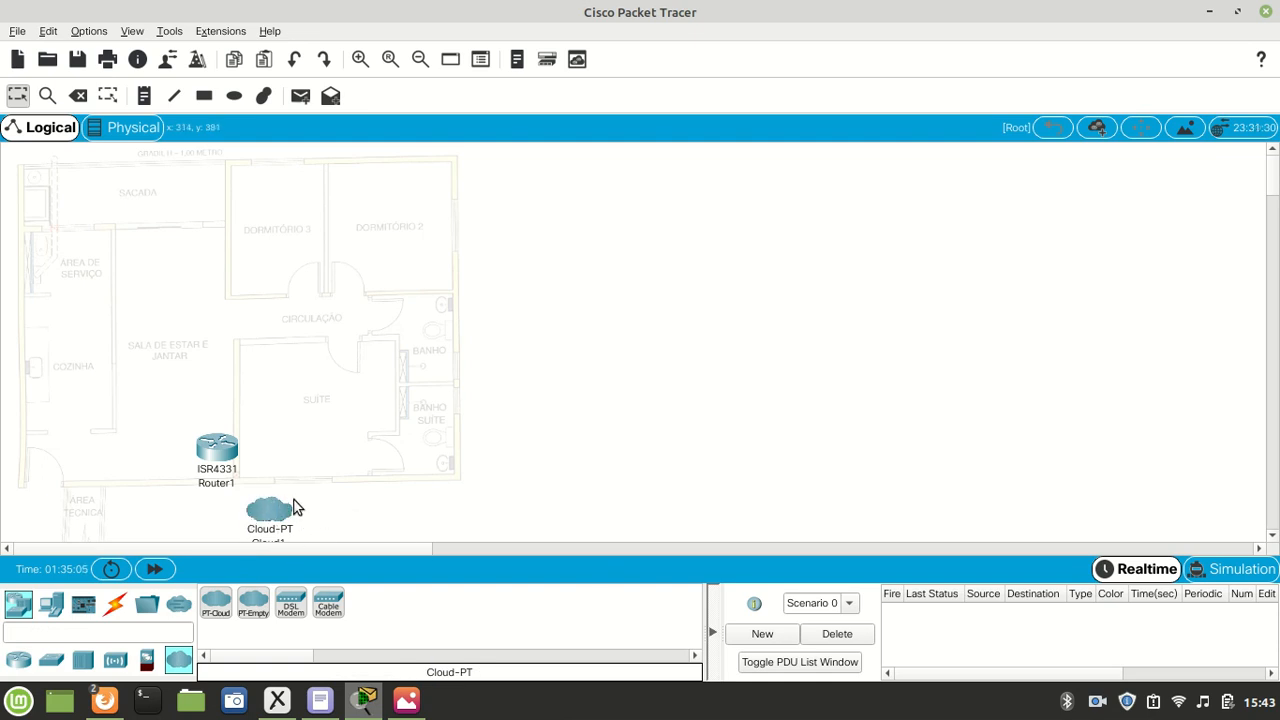
{"action": "scroll", "coordinate": [289, 505], "scroll_direction": "down", "scroll_amount": 3}
{"action": "scroll", "coordinate": [289, 509], "scroll_direction": "up", "scroll_amount": 3}
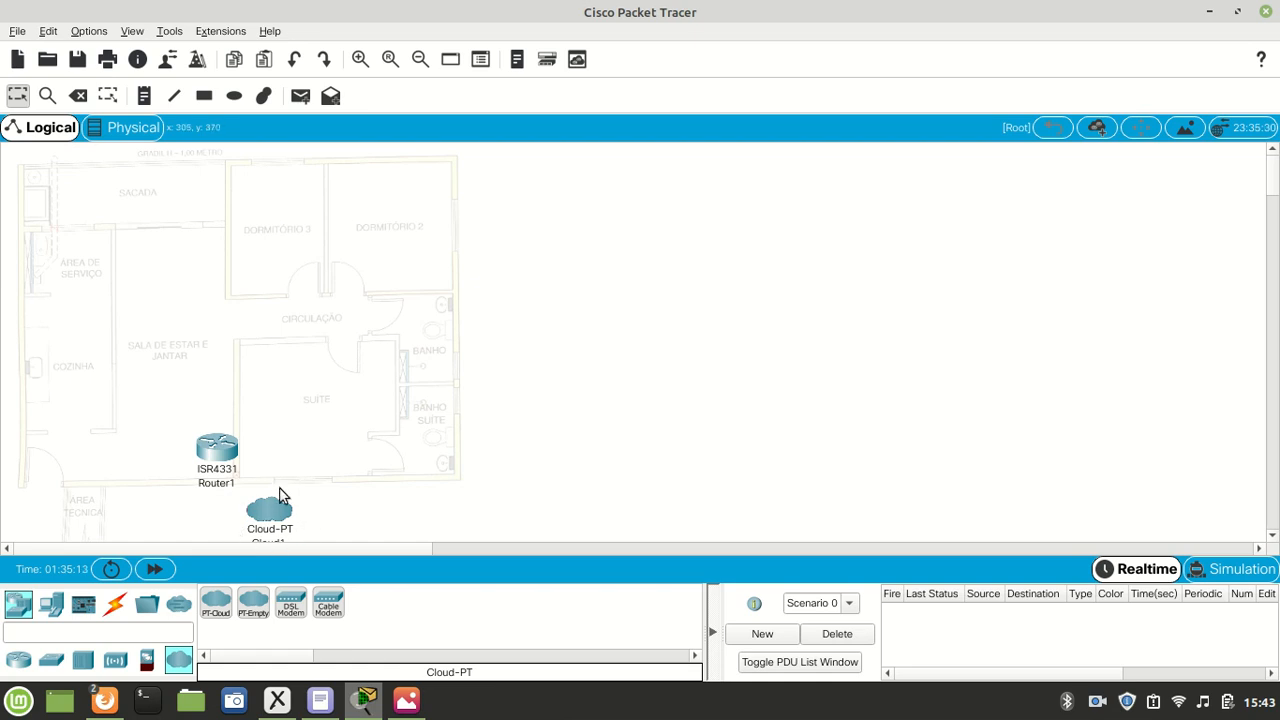
- Connect the router's GigabitEthernet0/0/0 to the cloud's Ethernet6 with a copper straight-through cable
{"action": "left_click", "coordinate": [115, 603]}
{"action": "left_click", "coordinate": [290, 603]}
{"action": "left_click", "coordinate": [215, 458]}
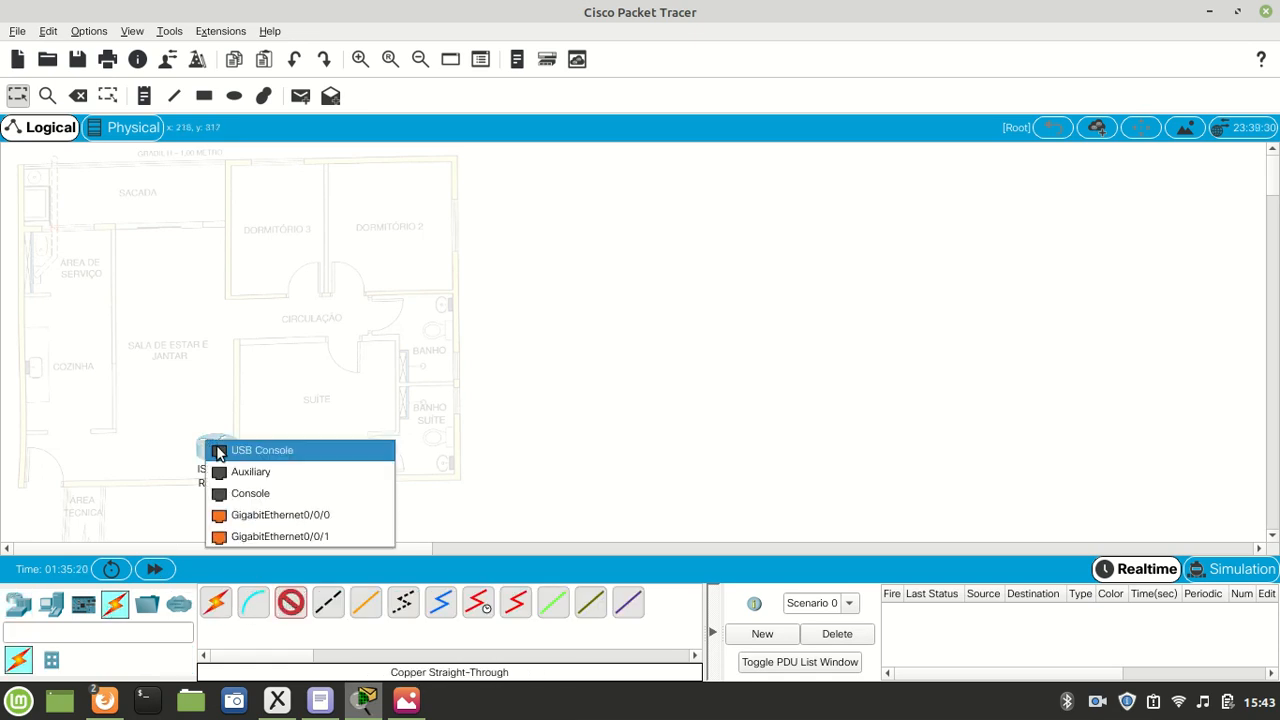
{"action": "left_click", "coordinate": [303, 516]}
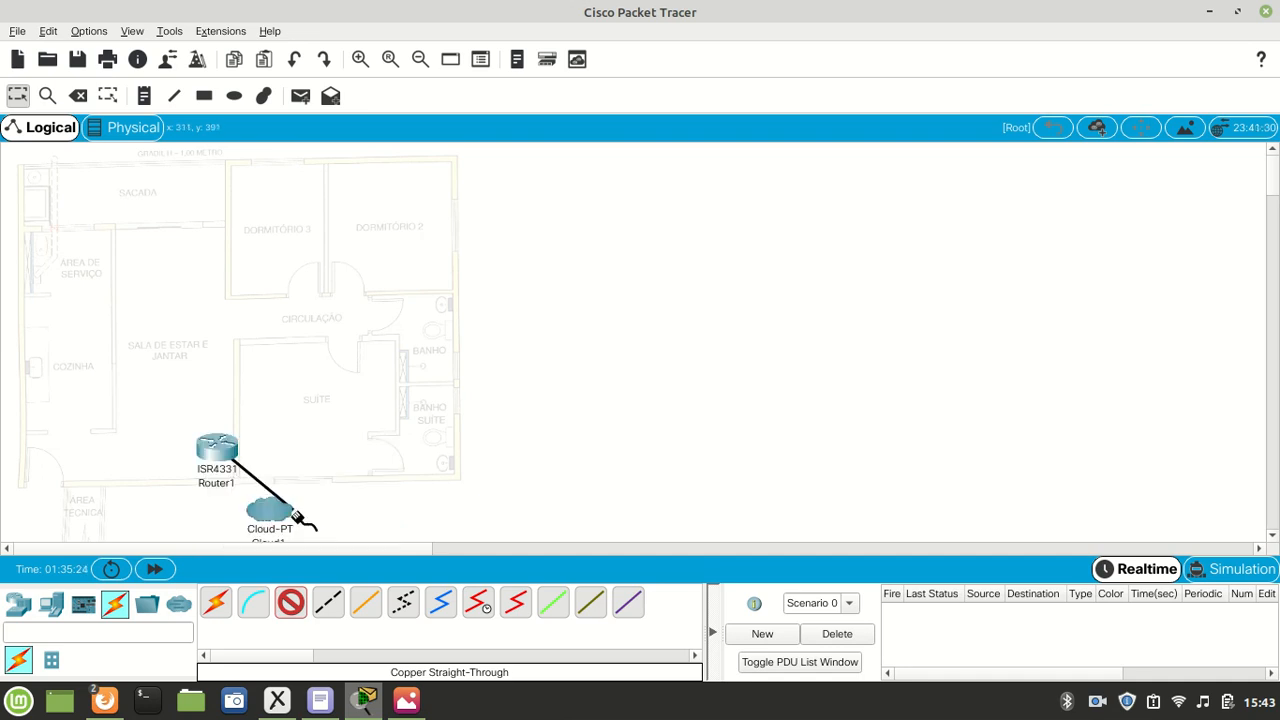
{"action": "left_click", "coordinate": [264, 509]}
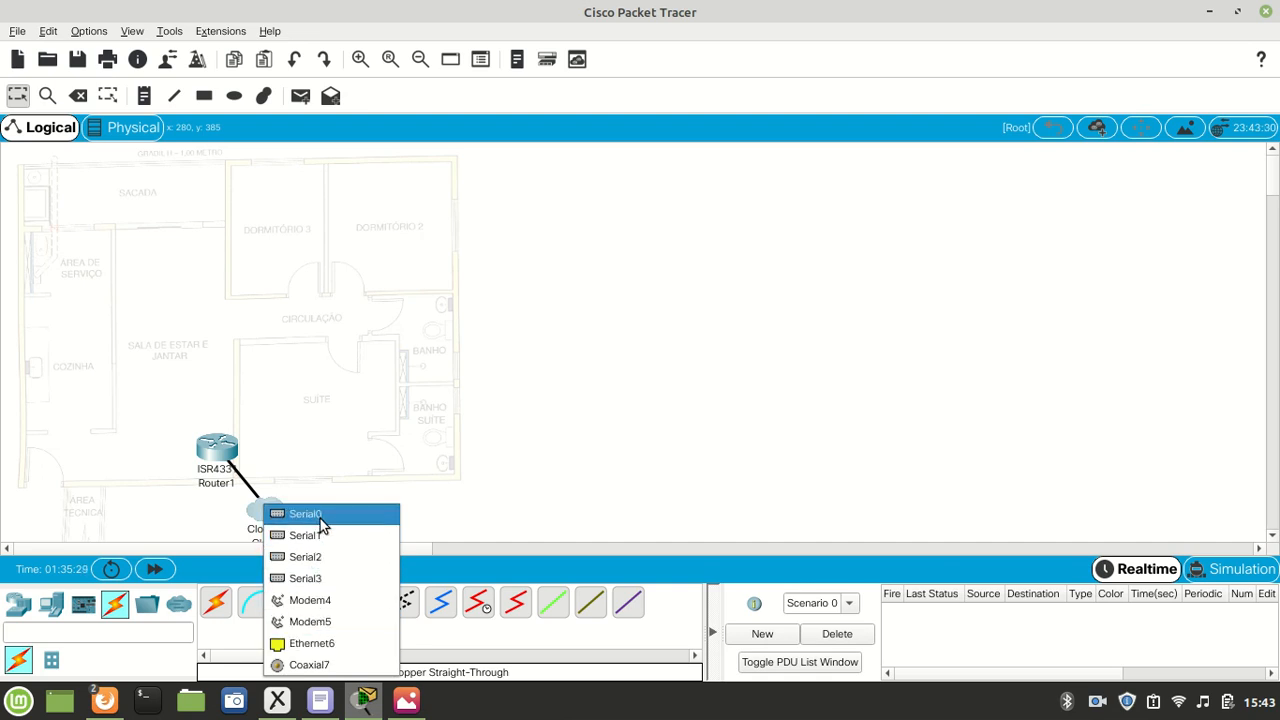
{"action": "left_click", "coordinate": [318, 643]}
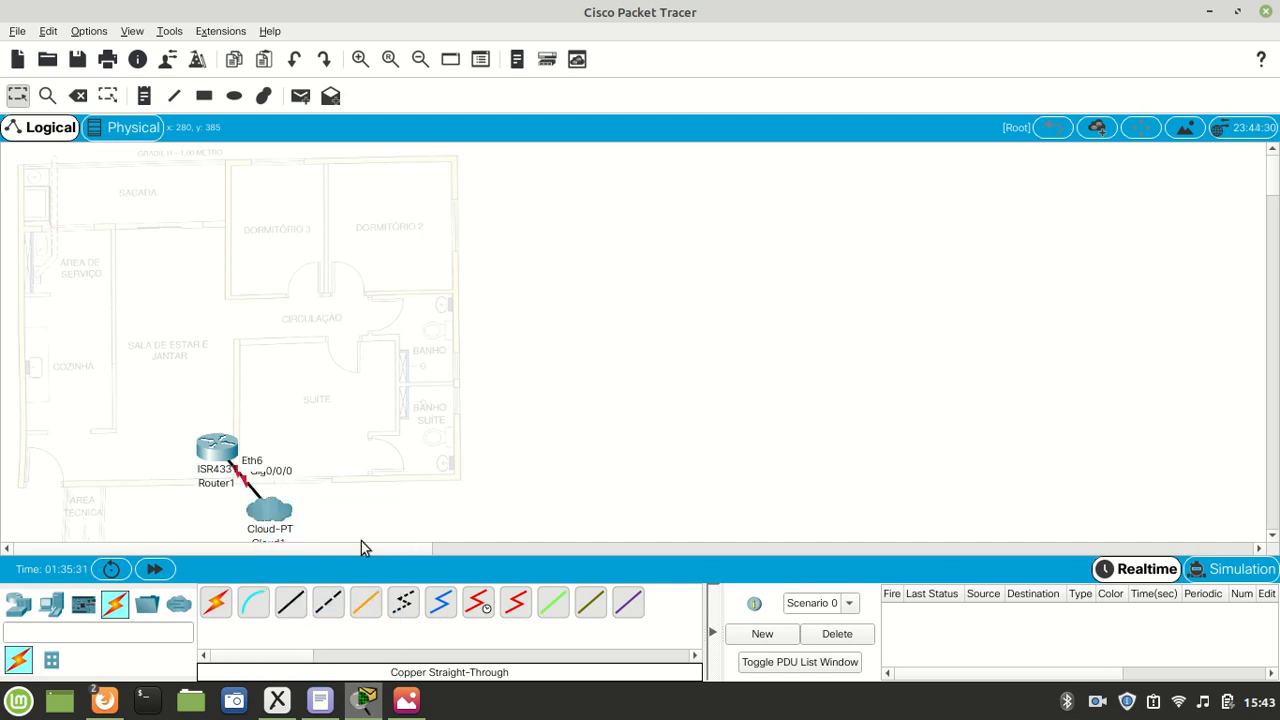
- Reposition the cloud farther below the router, outside the apartment outline, so the link labels are readable
{"action": "left_click_drag", "start_coordinate": [252, 514], "coordinate": [314, 518]}
{"action": "scroll", "coordinate": [560, 460], "scroll_direction": "down", "scroll_amount": 3}
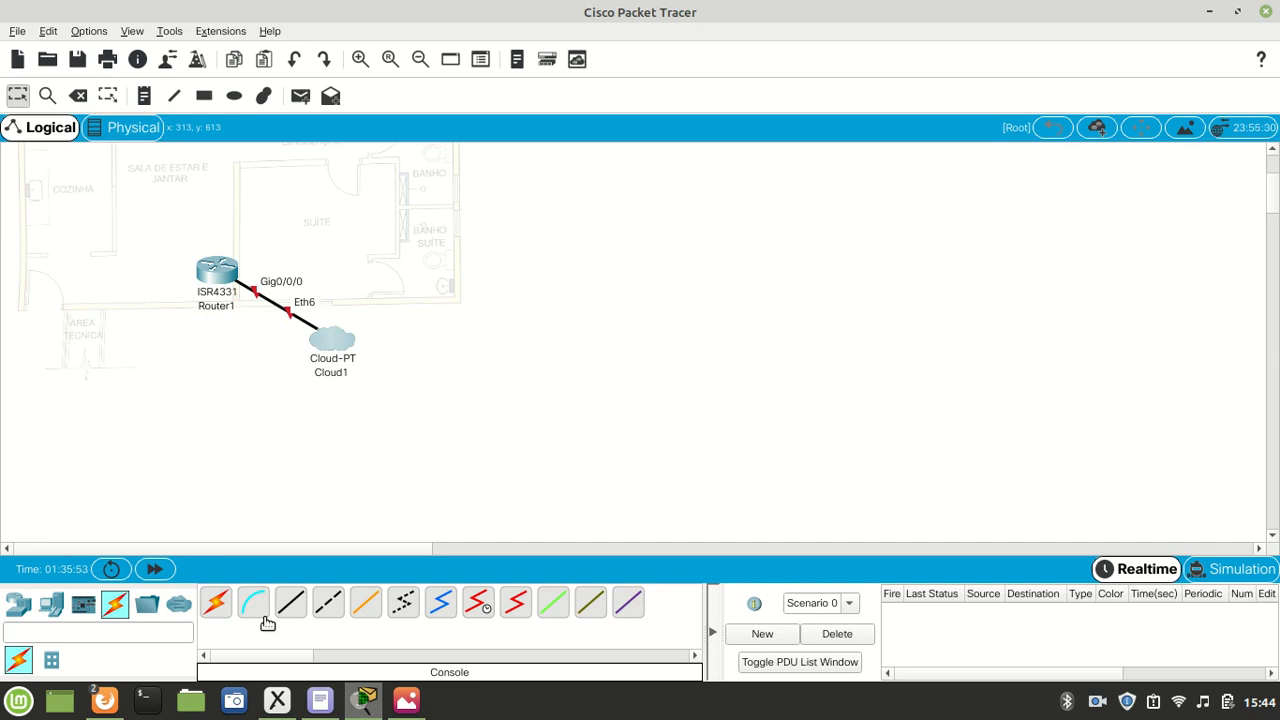
{"action": "left_click_drag", "start_coordinate": [335, 345], "coordinate": [297, 368]}
{"action": "scroll", "coordinate": [437, 449], "scroll_direction": "up", "scroll_amount": 3}
{"action": "scroll", "coordinate": [420, 445], "scroll_direction": "down", "scroll_amount": 1}
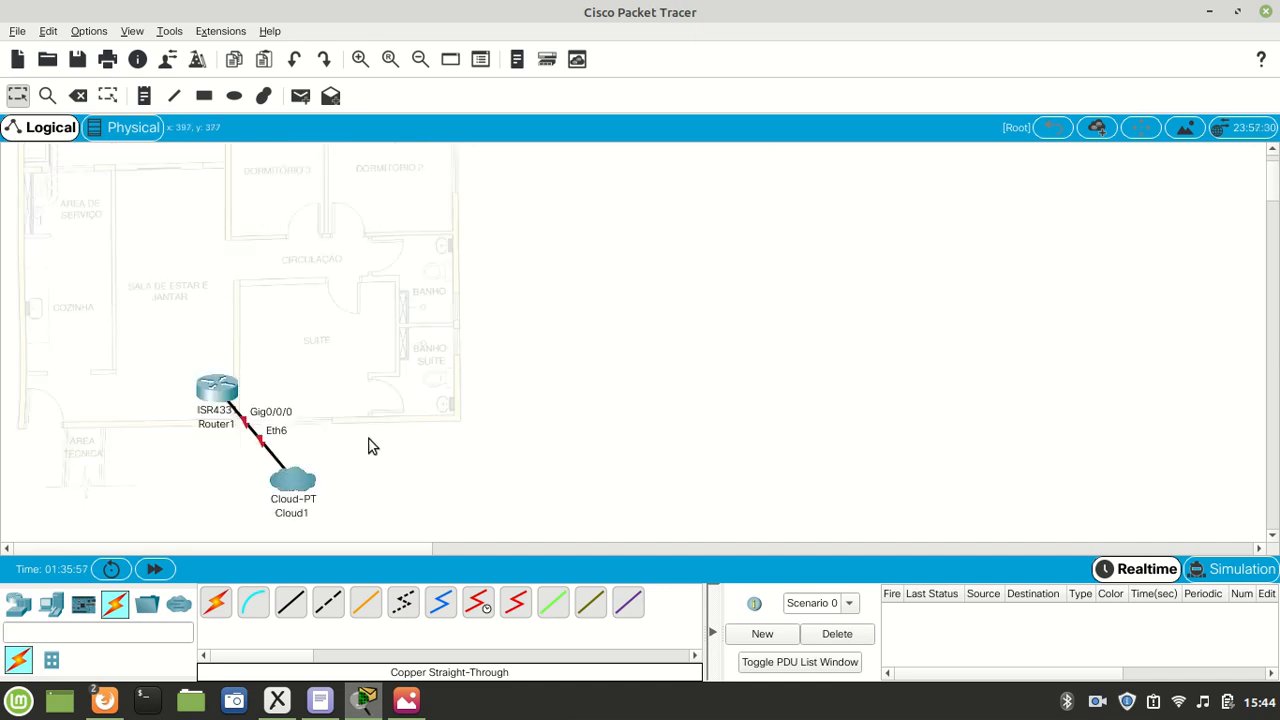
{"action": "mouse_move", "coordinate": [279, 503]}
{"action": "left_click_drag", "start_coordinate": [298, 487], "coordinate": [256, 500]}
{"action": "left_click_drag", "start_coordinate": [270, 505], "coordinate": [285, 506]}
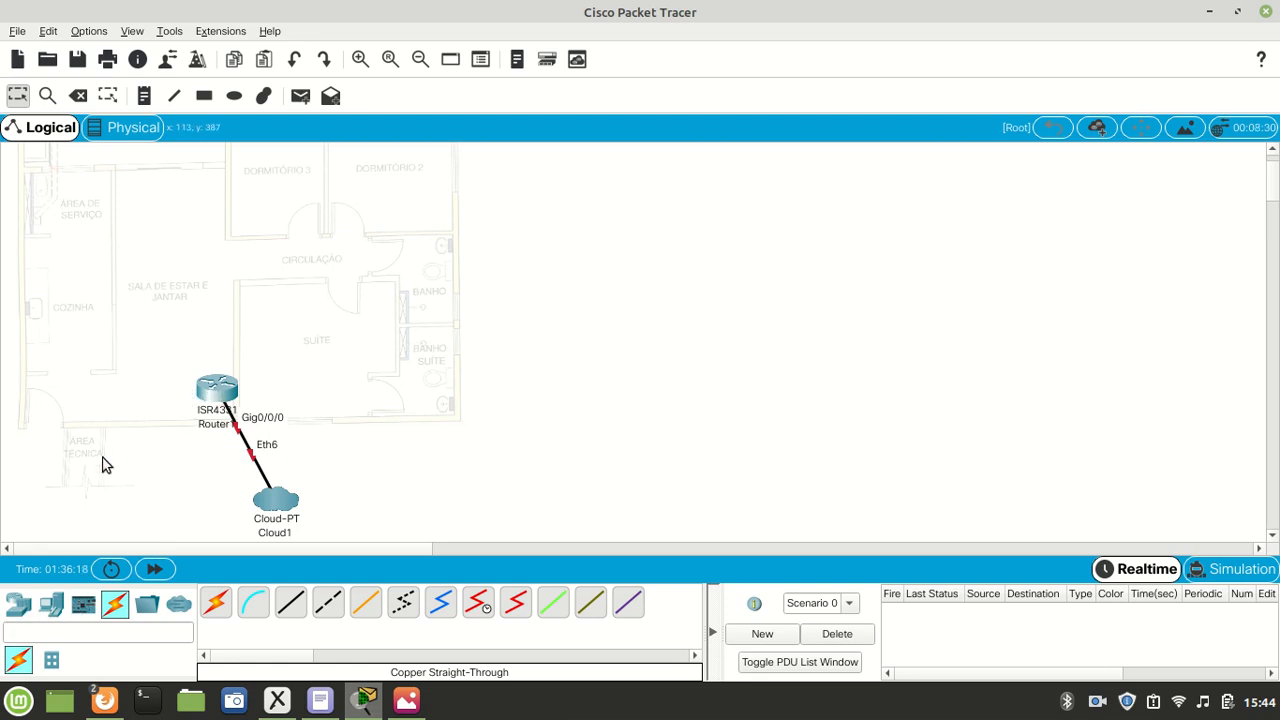
- Place a 2960 switch directly above the router in the Sala de Estar e Jantar
{"action": "left_click", "coordinate": [18, 606]}
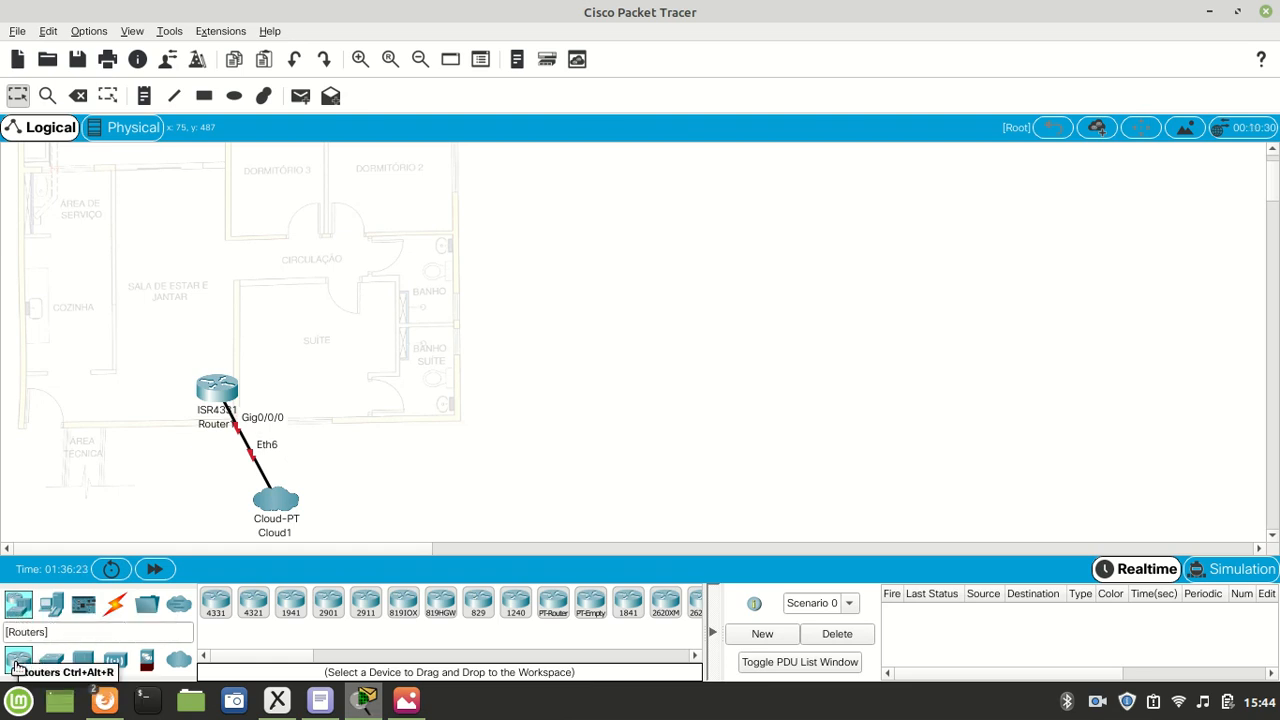
{"action": "left_click", "coordinate": [50, 662]}
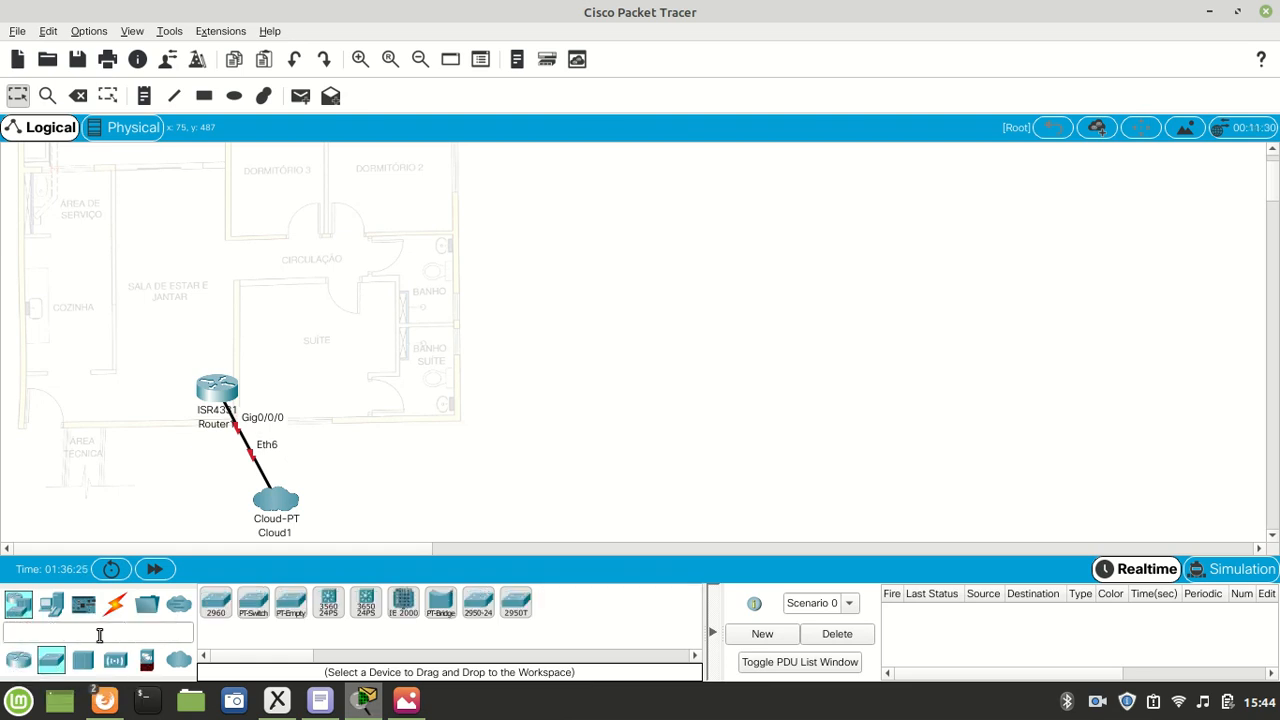
{"action": "left_click", "coordinate": [214, 604]}
{"action": "left_click", "coordinate": [214, 357]}
{"action": "left_click_drag", "start_coordinate": [216, 352], "coordinate": [224, 340]}
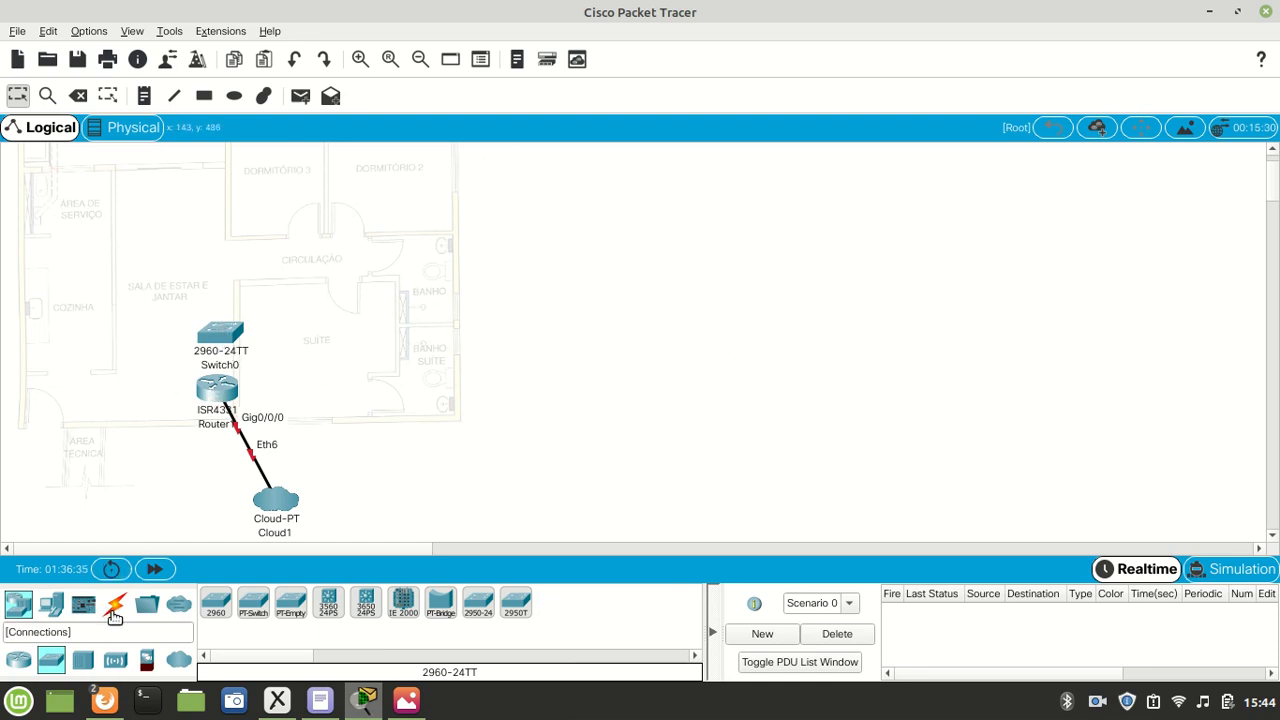
- Connect the router's GigabitEthernet0/0/1 to the switch's GigabitEthernet0/1 with a copper straight-through cable
{"action": "left_click", "coordinate": [112, 612]}
{"action": "left_click", "coordinate": [290, 602]}
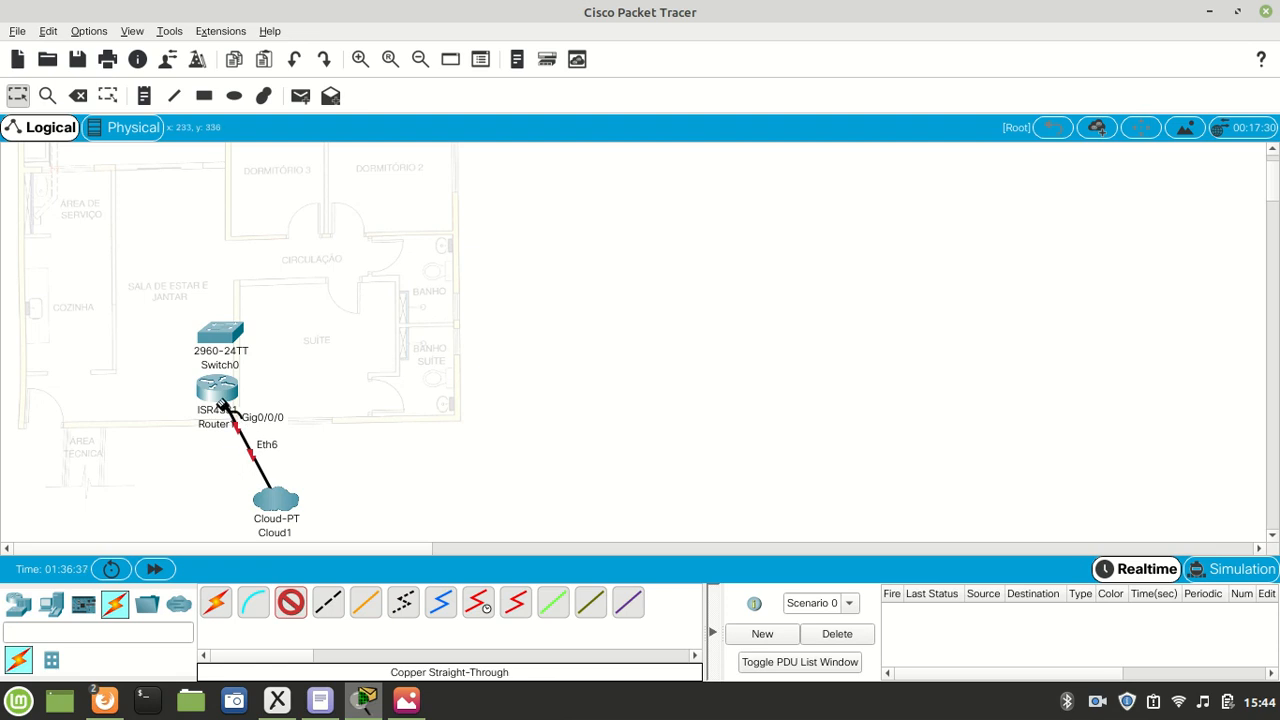
{"action": "left_click", "coordinate": [212, 380]}
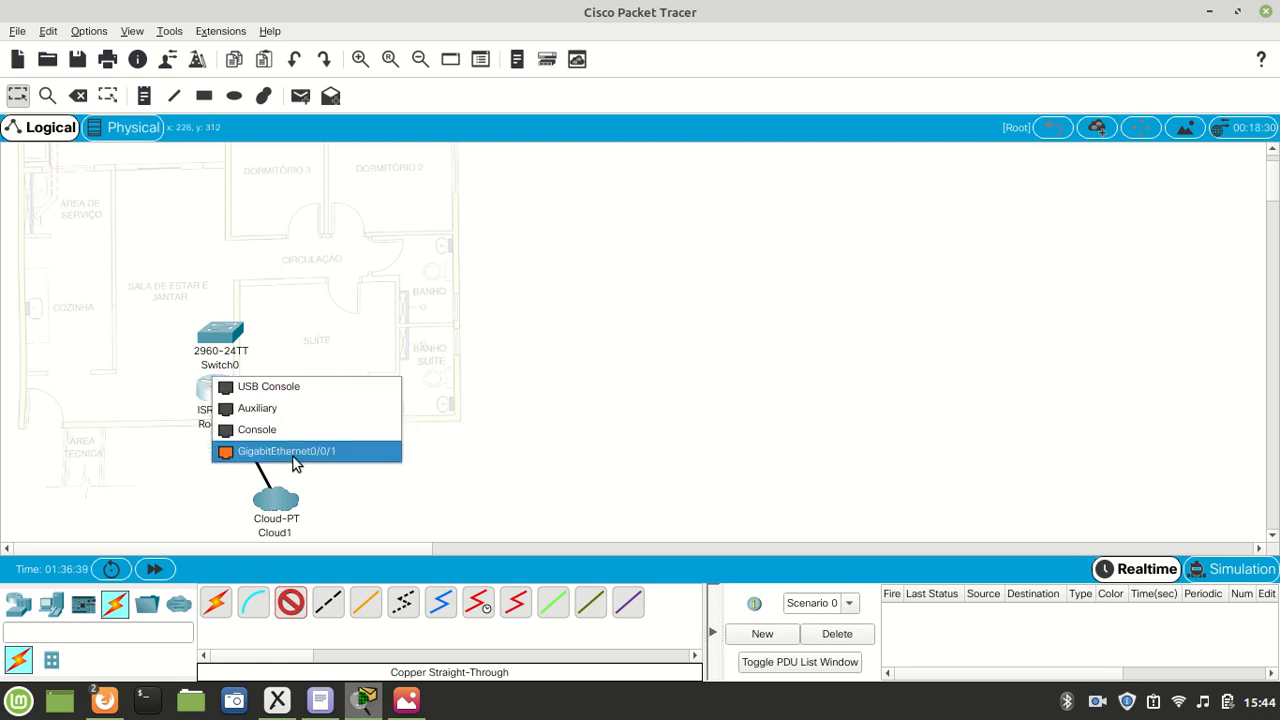
{"action": "left_click", "coordinate": [337, 454]}
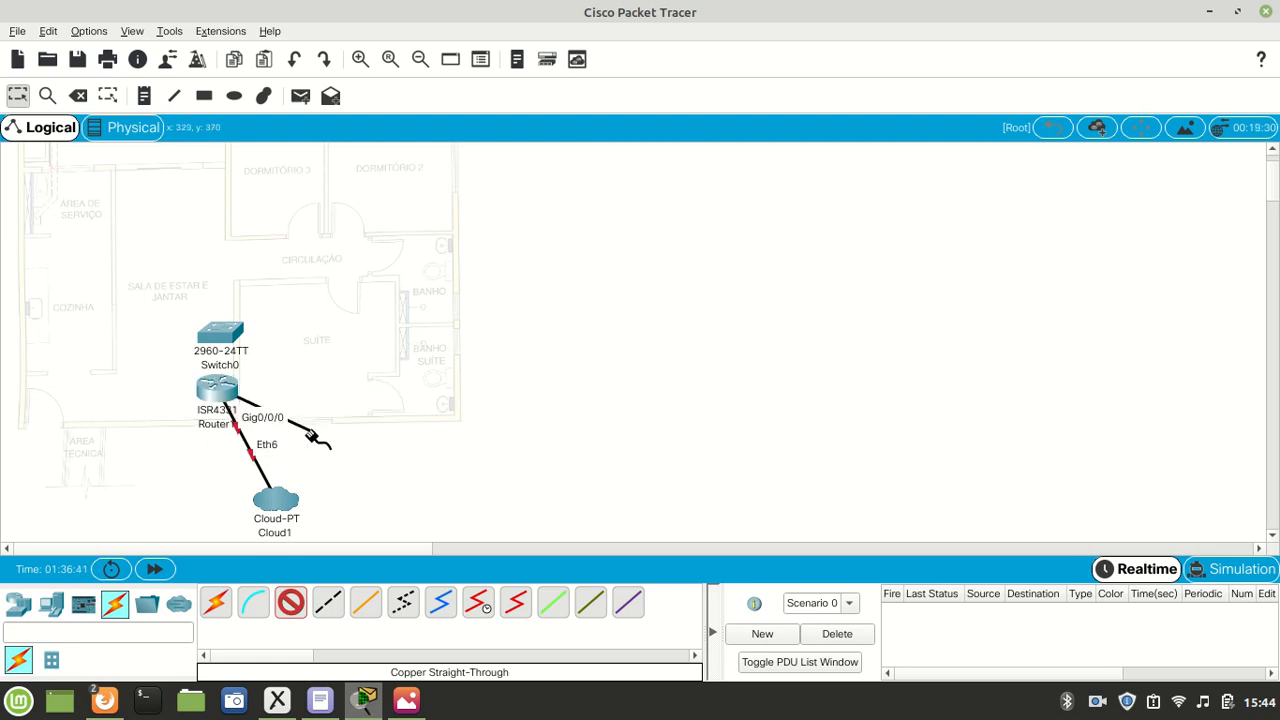
{"action": "left_click", "coordinate": [213, 332]}
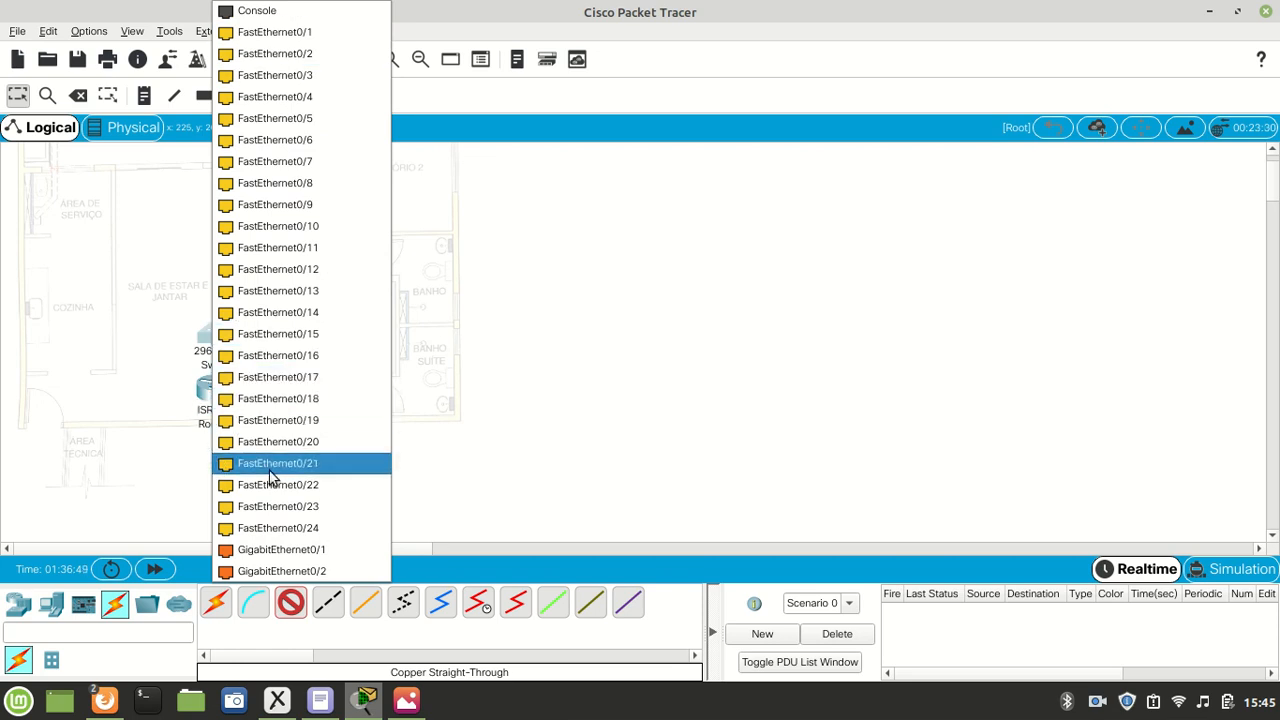
{"action": "left_click", "coordinate": [308, 556]}
- Adjust the positions of the switch and router to leave more space between them
{"action": "mouse_move", "coordinate": [220, 335]}
{"action": "left_mouse_down"}
{"action": "mouse_move", "coordinate": [220, 305]}
{"action": "mouse_move", "coordinate": [322, 314]}
{"action": "mouse_move", "coordinate": [314, 350]}
{"action": "mouse_move", "coordinate": [386, 412]}
{"action": "mouse_move", "coordinate": [240, 314]}
{"action": "mouse_move", "coordinate": [208, 328]}
{"action": "mouse_move", "coordinate": [220, 333]}
{"action": "left_mouse_up"}
{"action": "left_click_drag", "start_coordinate": [217, 395], "coordinate": [217, 412]}
{"action": "left_click_drag", "start_coordinate": [228, 357], "coordinate": [229, 346]}
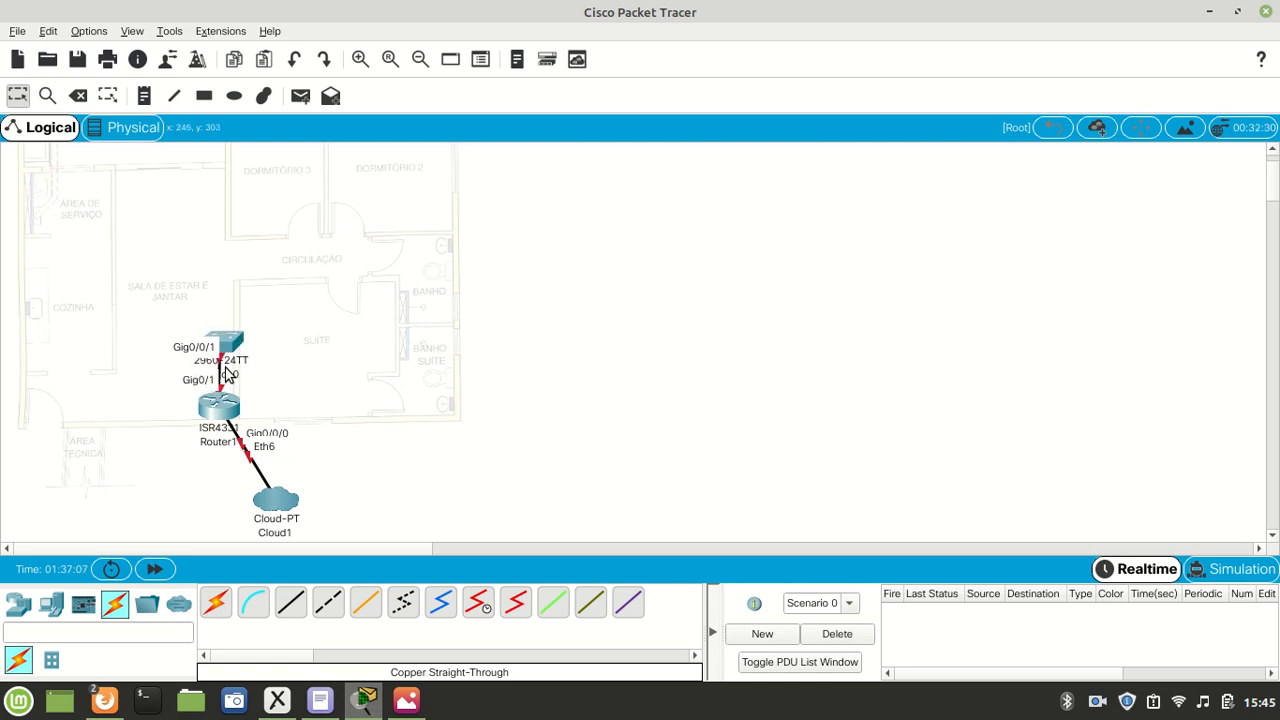
- Place a PC in the Sala de Estar e Jantar, against the wall shared with Dormitório 3
{"action": "scroll", "coordinate": [236, 400], "scroll_direction": "up", "scroll_amount": 2}
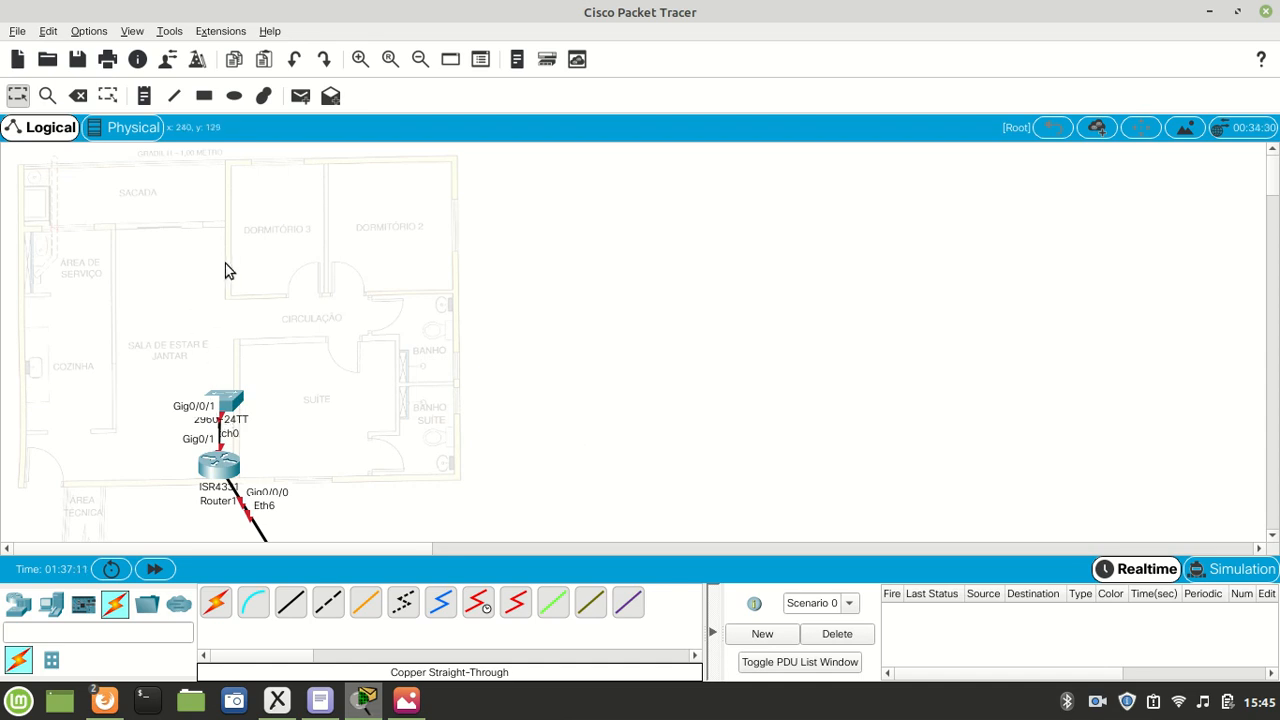
{"action": "left_click", "coordinate": [52, 605]}
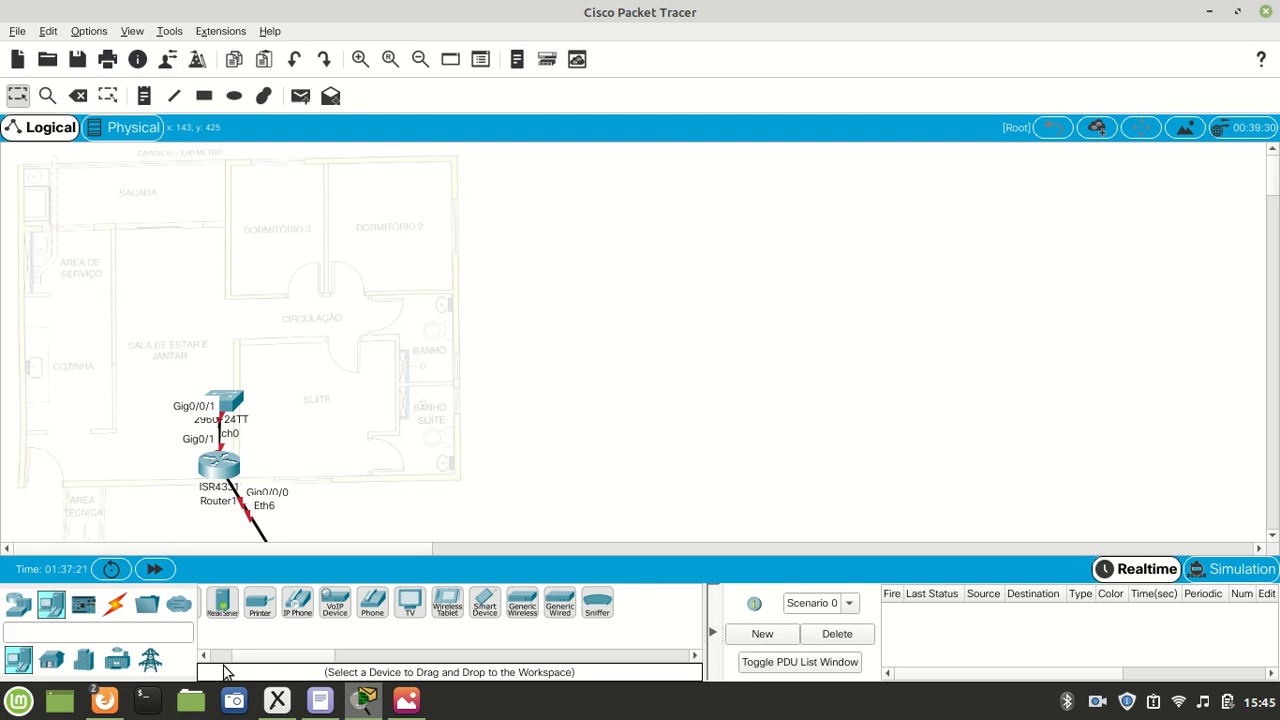
{"action": "left_click_drag", "start_coordinate": [272, 660], "coordinate": [222, 662]}
{"action": "left_click", "coordinate": [218, 602]}
{"action": "left_click", "coordinate": [214, 259]}
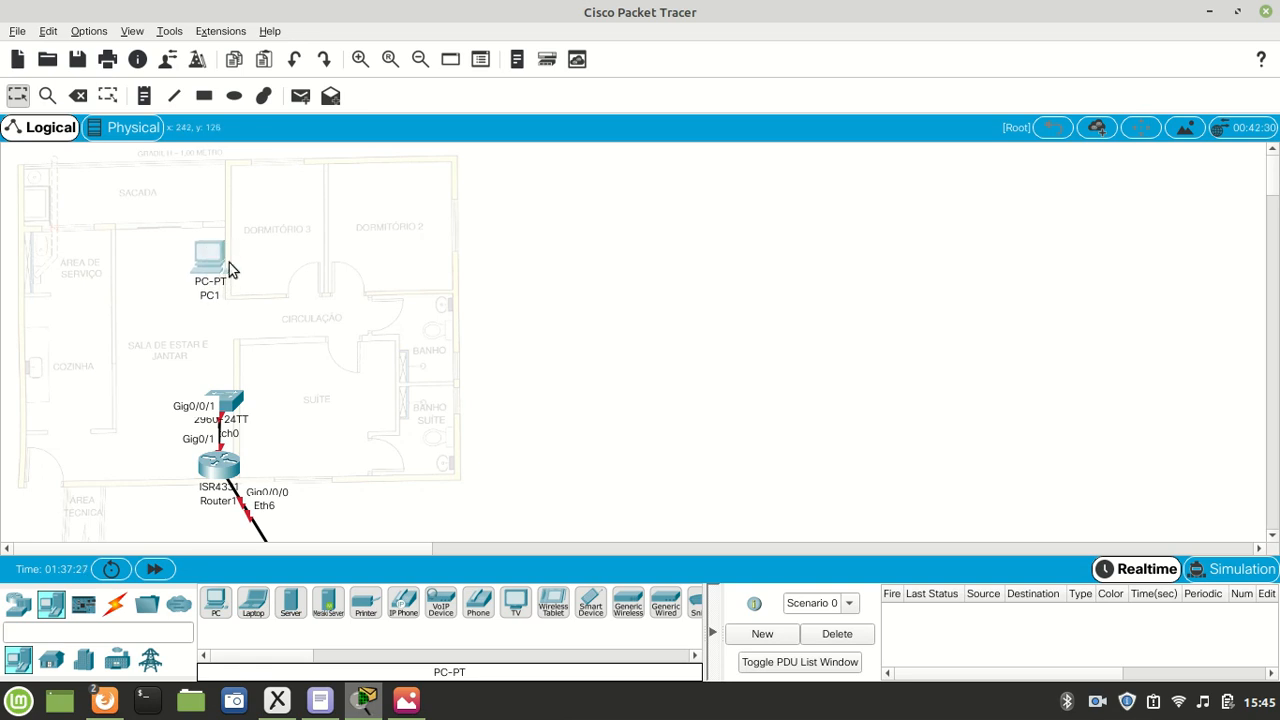
- Add one PC near the upper wall of Dormitório 3 and another in the upper outer corner of Dormitório 2
{"action": "left_click", "coordinate": [216, 603]}
{"action": "left_click", "coordinate": [253, 180]}
{"action": "left_click_drag", "start_coordinate": [253, 180], "coordinate": [296, 182]}
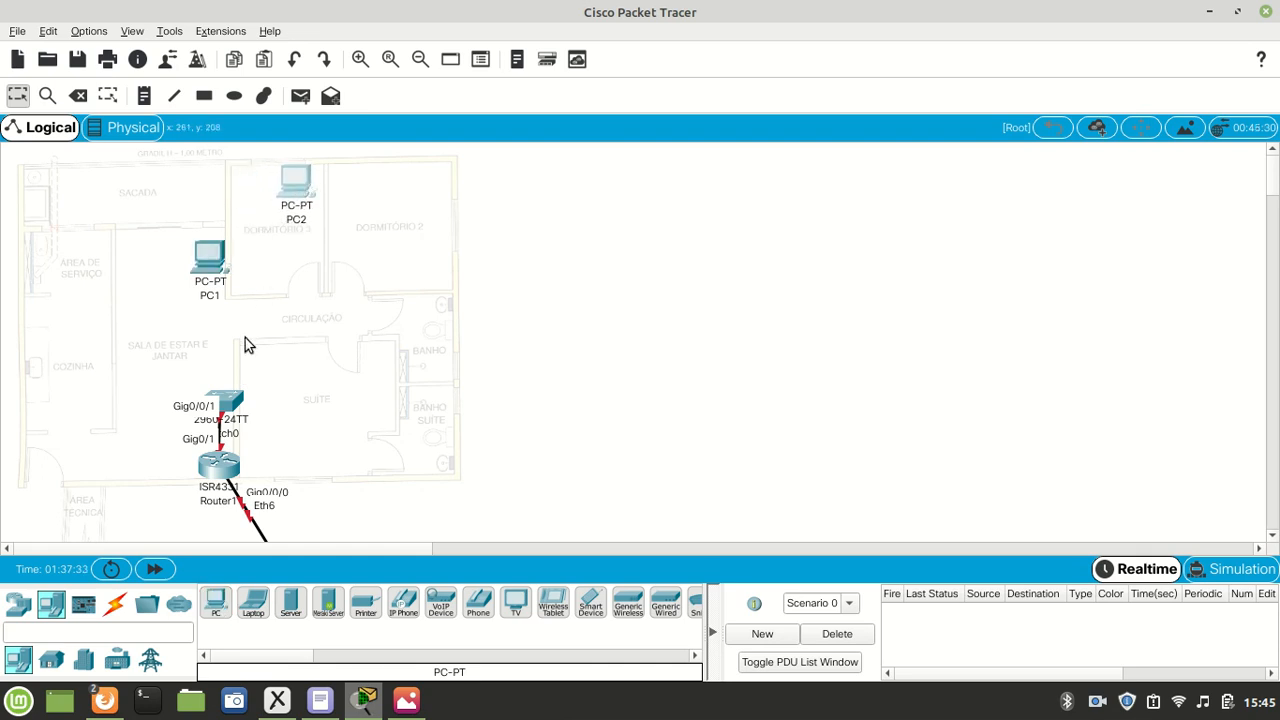
{"action": "left_click", "coordinate": [216, 603]}
{"action": "left_click", "coordinate": [427, 177]}
{"action": "left_click_drag", "start_coordinate": [424, 185], "coordinate": [433, 185]}
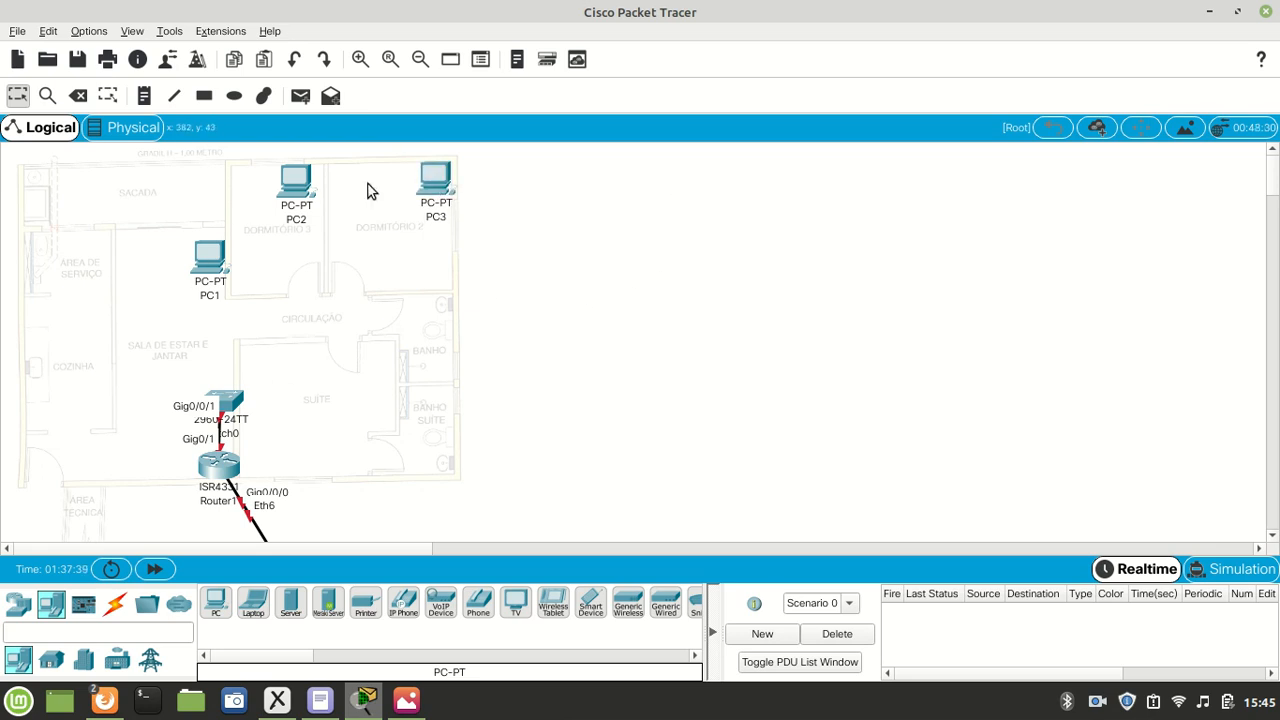
- Connect the living room PC's FastEthernet0 to the switch's FastEthernet0/1 with a copper straight-through cable
{"action": "left_click", "coordinate": [115, 605]}
{"action": "left_click", "coordinate": [290, 601]}
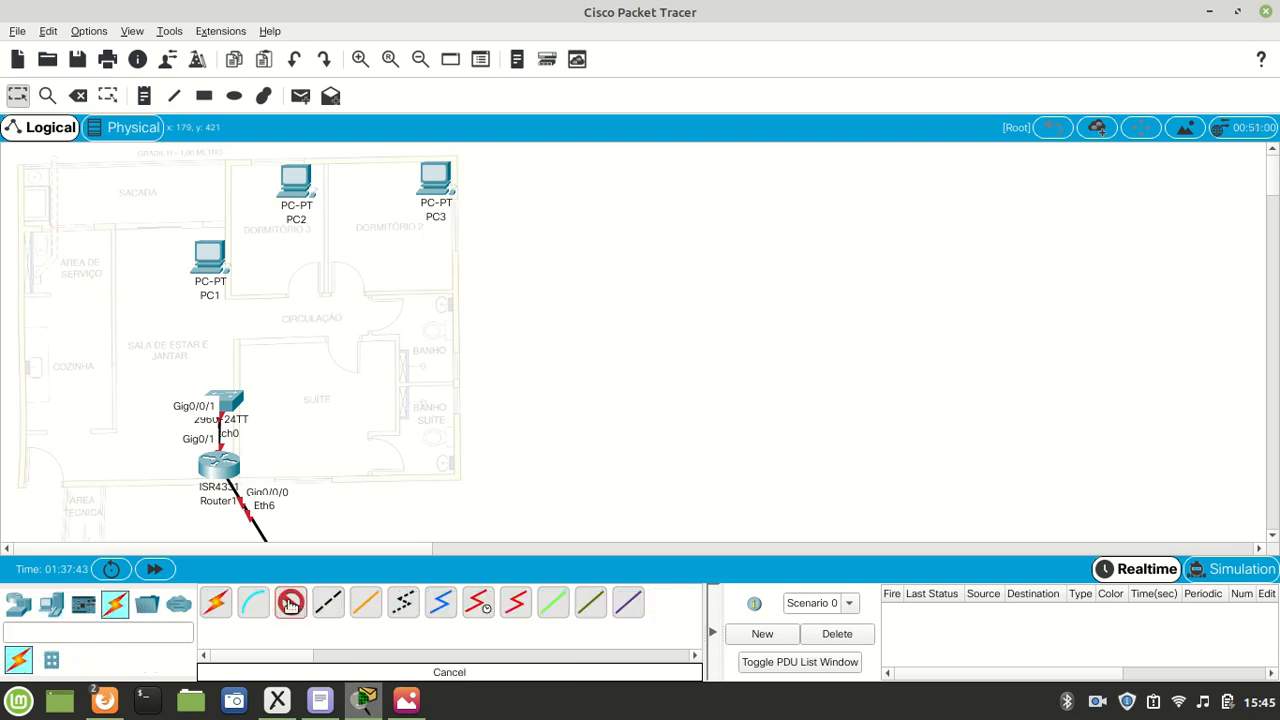
{"action": "left_click", "coordinate": [212, 255]}
{"action": "left_click", "coordinate": [258, 321]}
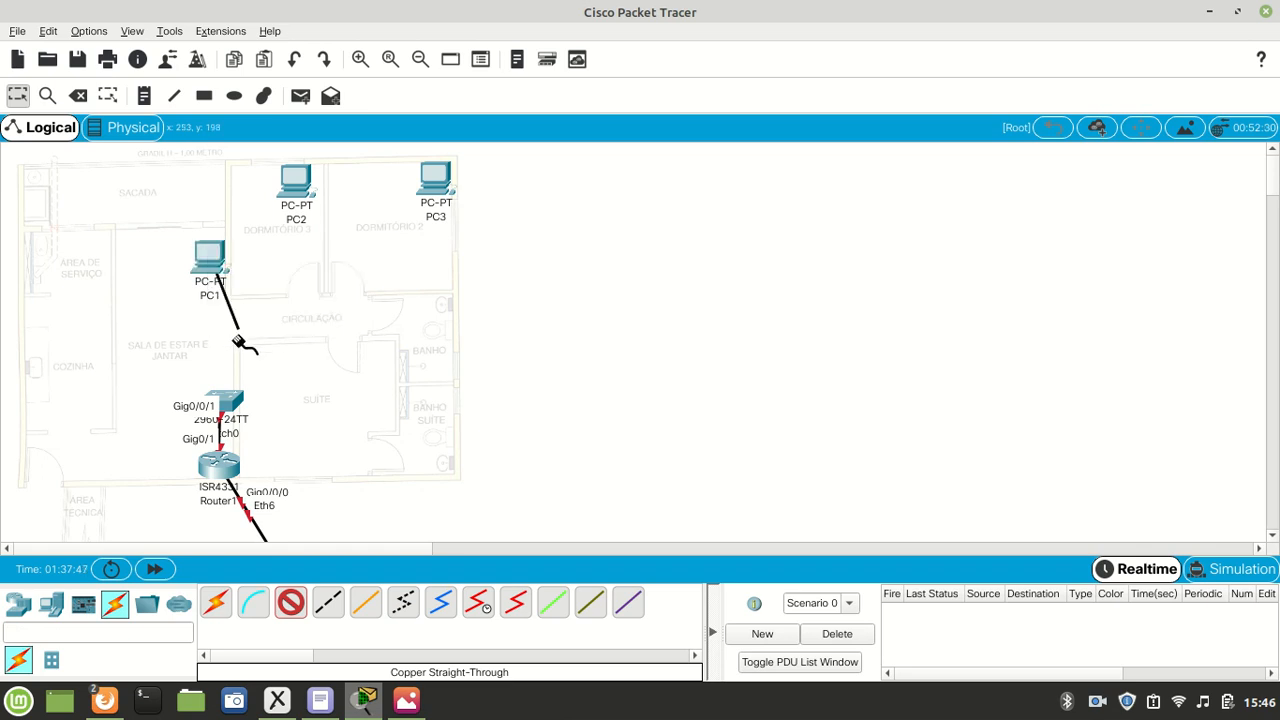
{"action": "left_click", "coordinate": [232, 403]}
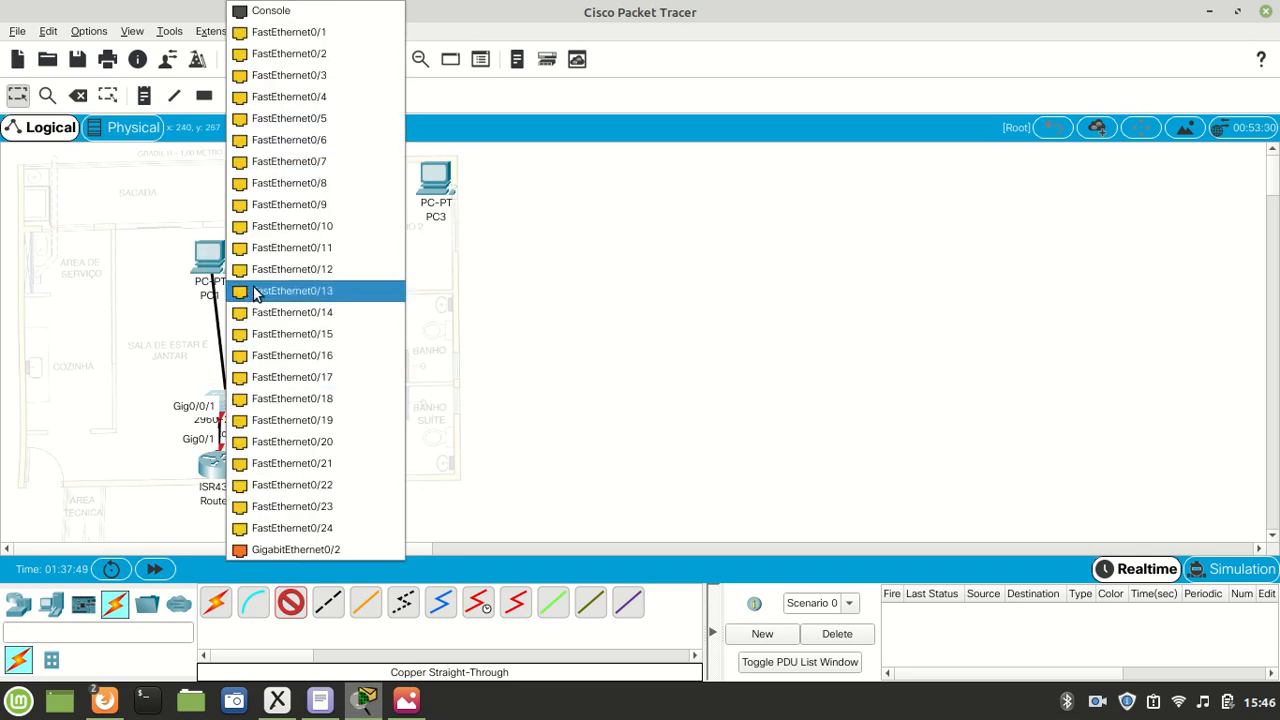
{"action": "left_click", "coordinate": [290, 32]}
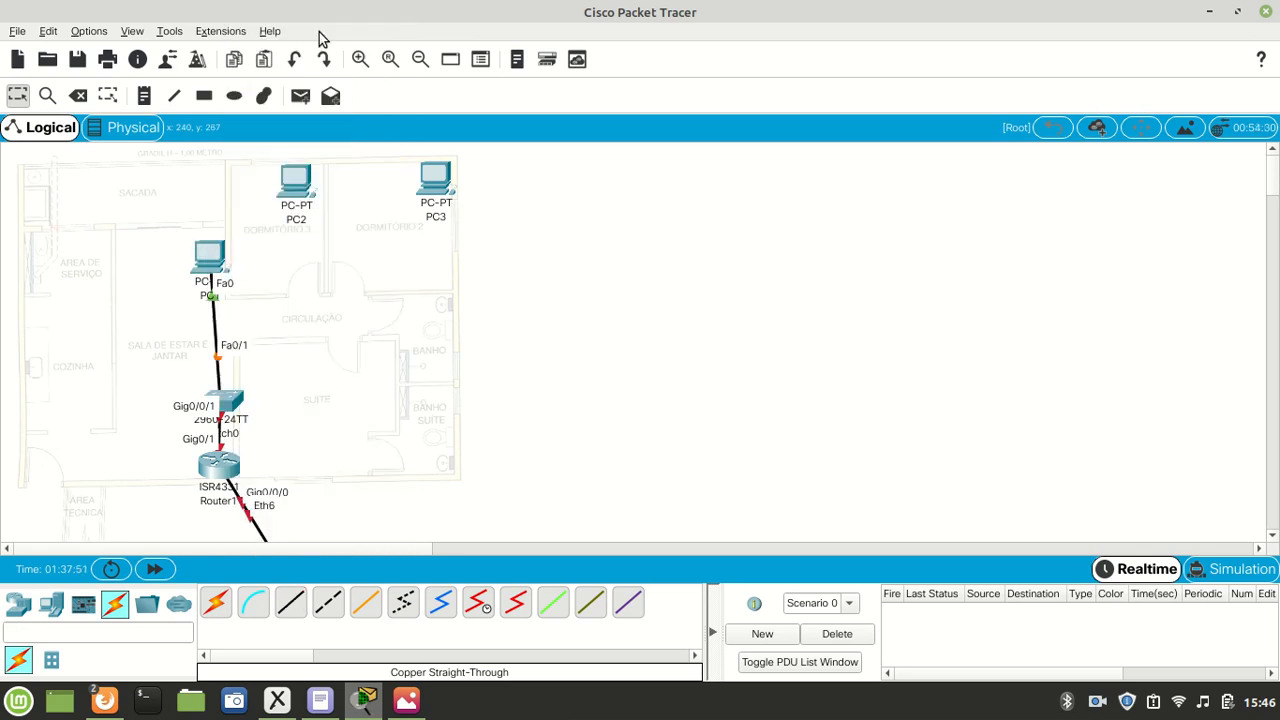
- Connect the Dormitório 3 PC's FastEthernet0 to the switch's FastEthernet0/2 with a copper straight-through cable
{"action": "left_click", "coordinate": [296, 196]}
{"action": "left_click", "coordinate": [346, 256]}
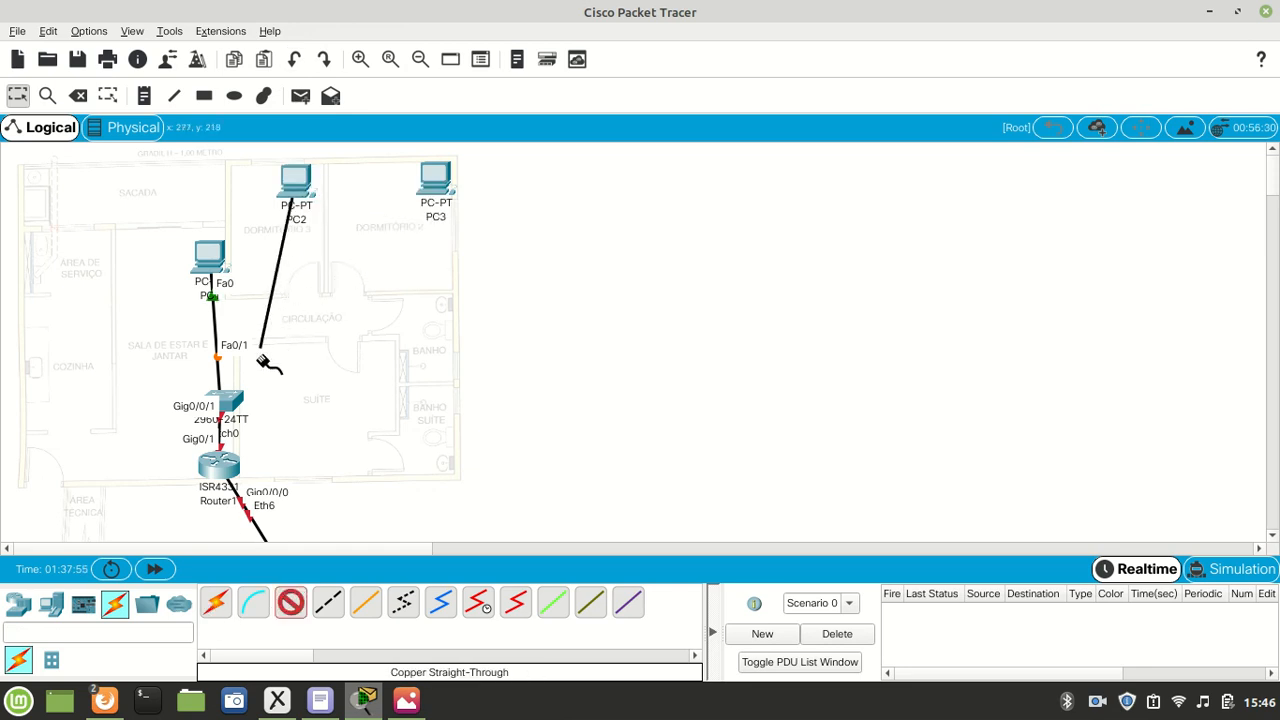
{"action": "left_click", "coordinate": [228, 402]}
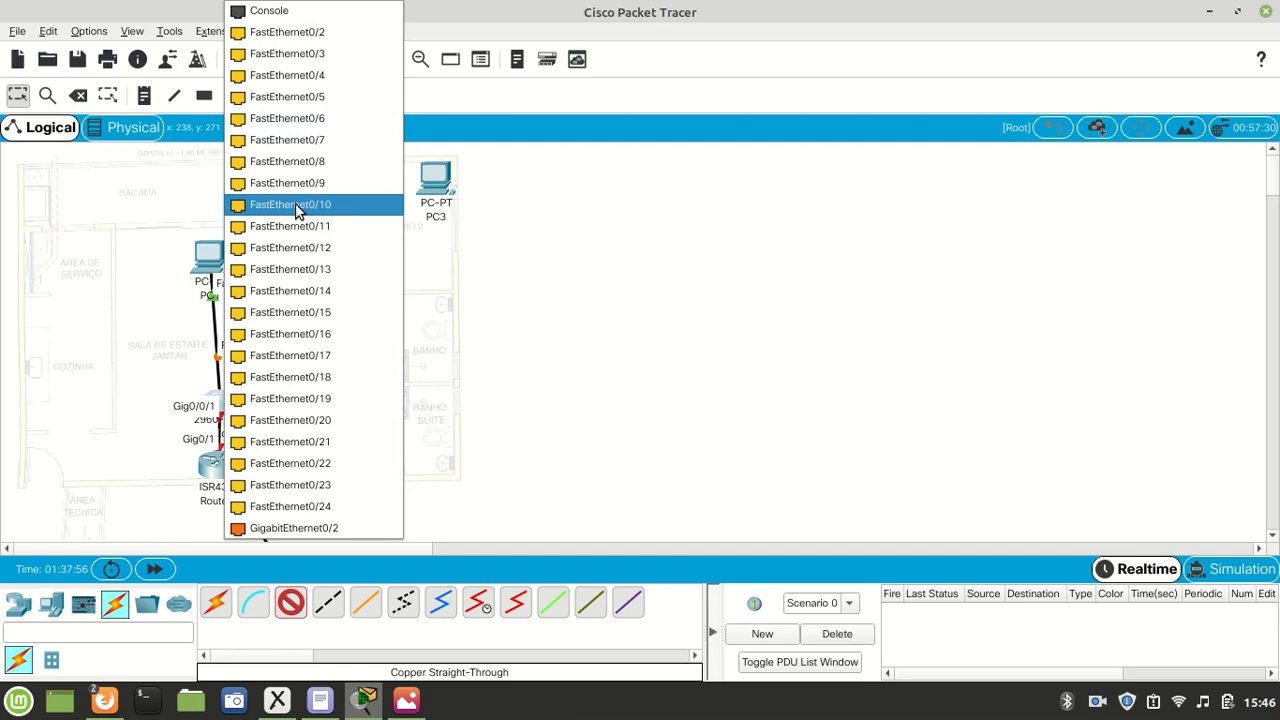
{"action": "left_click", "coordinate": [288, 34]}
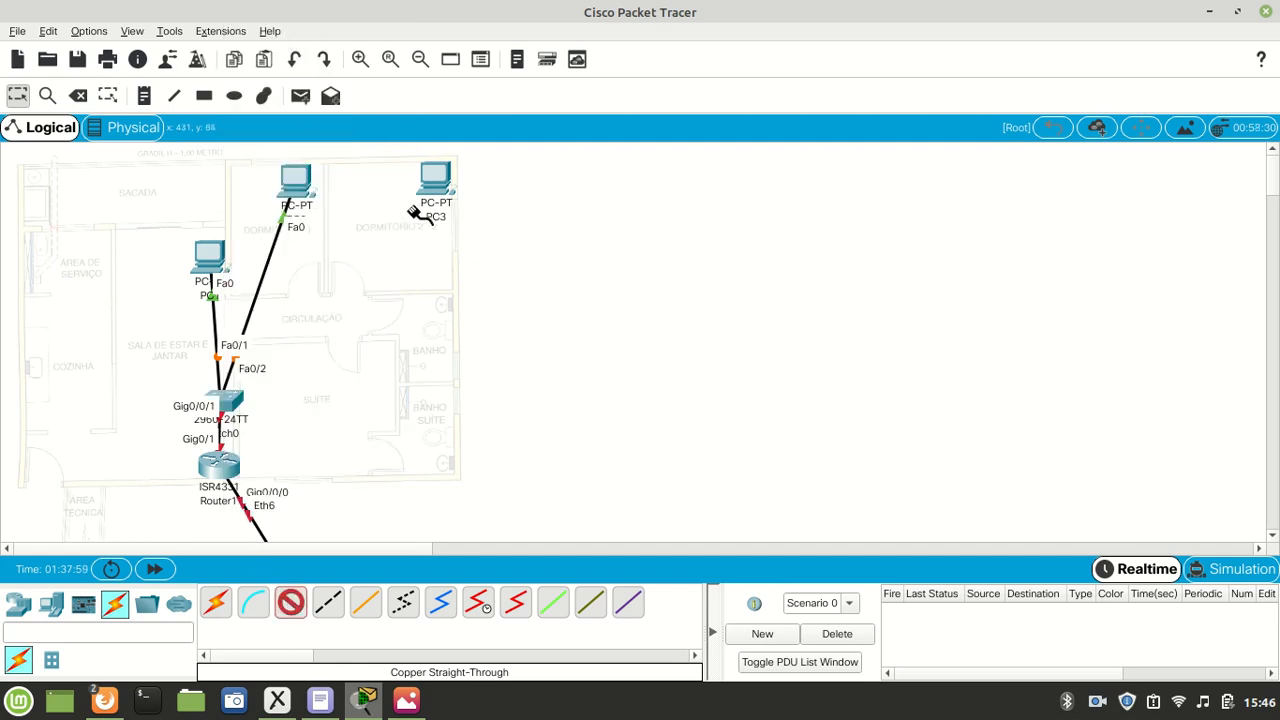
- Connect the Dormitório 2 PC's FastEthernet0 to the switch's FastEthernet0/3 with a copper straight-through cable
{"action": "left_click", "coordinate": [422, 177]}
{"action": "left_click", "coordinate": [470, 246]}
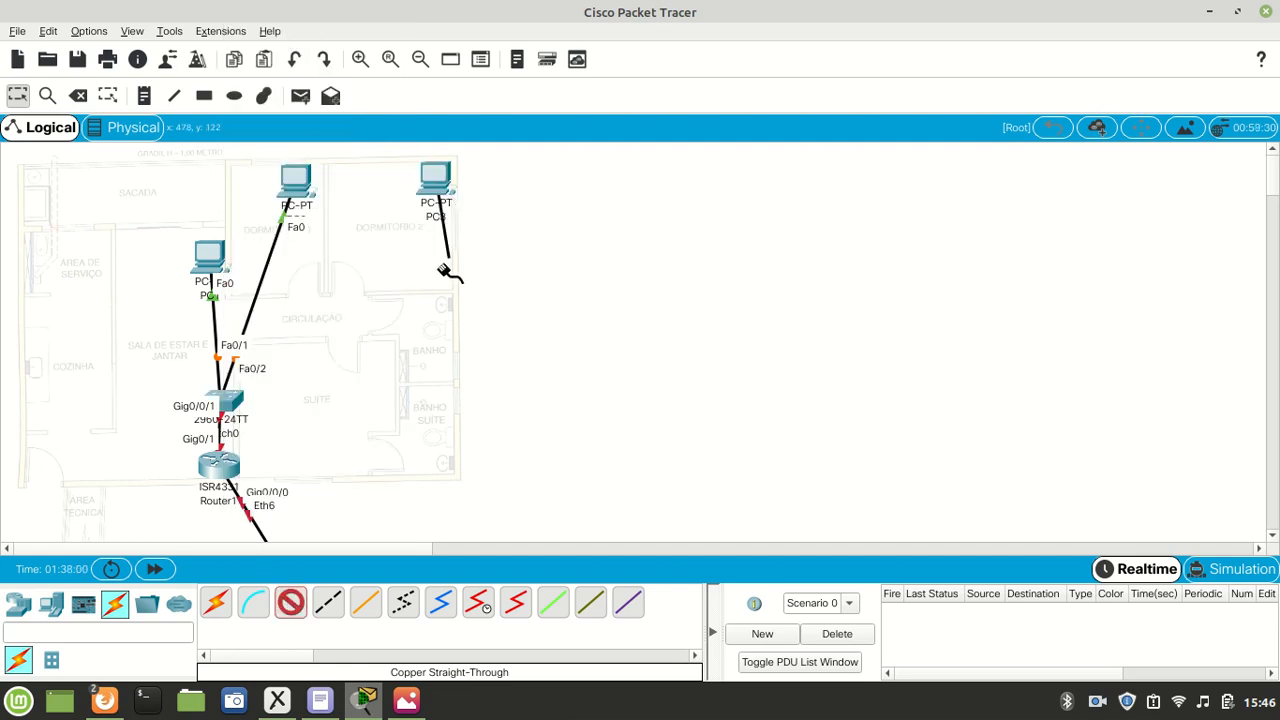
{"action": "left_click", "coordinate": [230, 400]}
{"action": "left_click", "coordinate": [355, 32]}
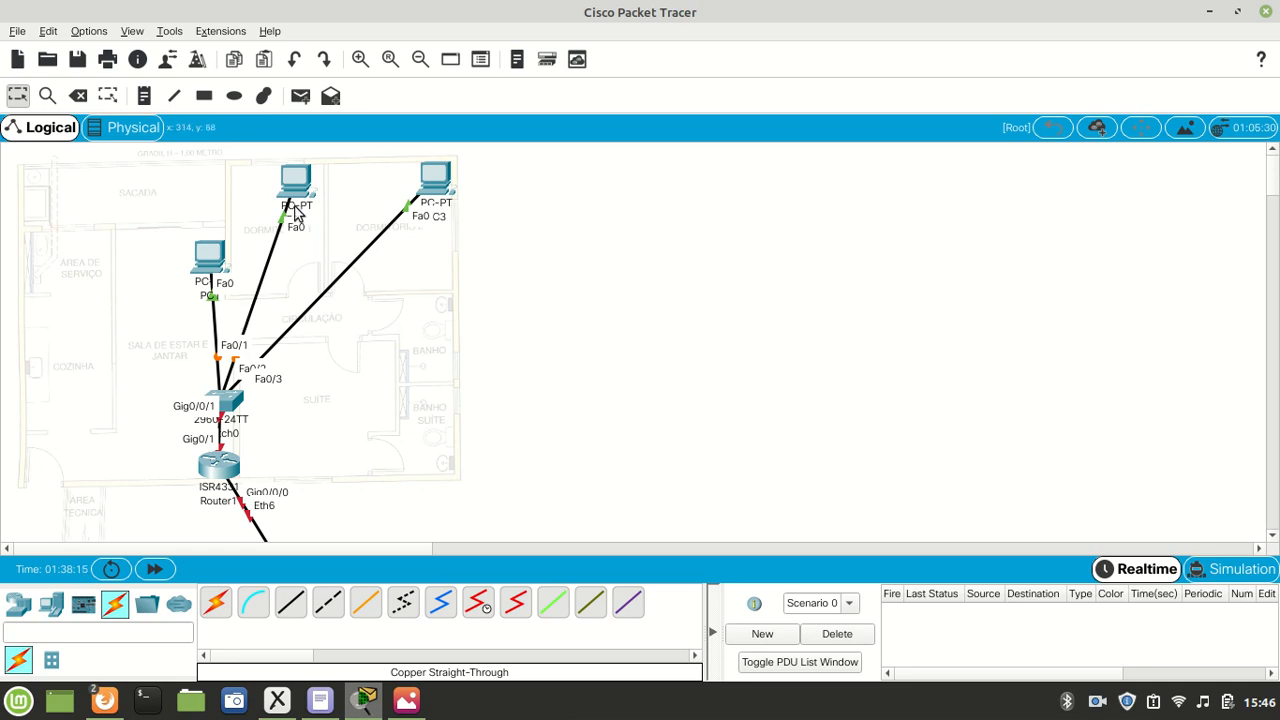
- Shift the Dormitório 3 PC slightly toward Dormitório 2, keeping it near the room's upper wall
{"action": "mouse_move", "coordinate": [295, 213]}
{"action": "scroll", "coordinate": [578, 283], "scroll_direction": "down", "scroll_amount": 3}
{"action": "scroll", "coordinate": [578, 283], "scroll_direction": "up", "scroll_amount": 3}
{"action": "mouse_move", "coordinate": [312, 178]}
{"action": "left_mouse_down"}
{"action": "mouse_move", "coordinate": [266, 192]}
{"action": "mouse_move", "coordinate": [301, 189]}
{"action": "left_mouse_up"}
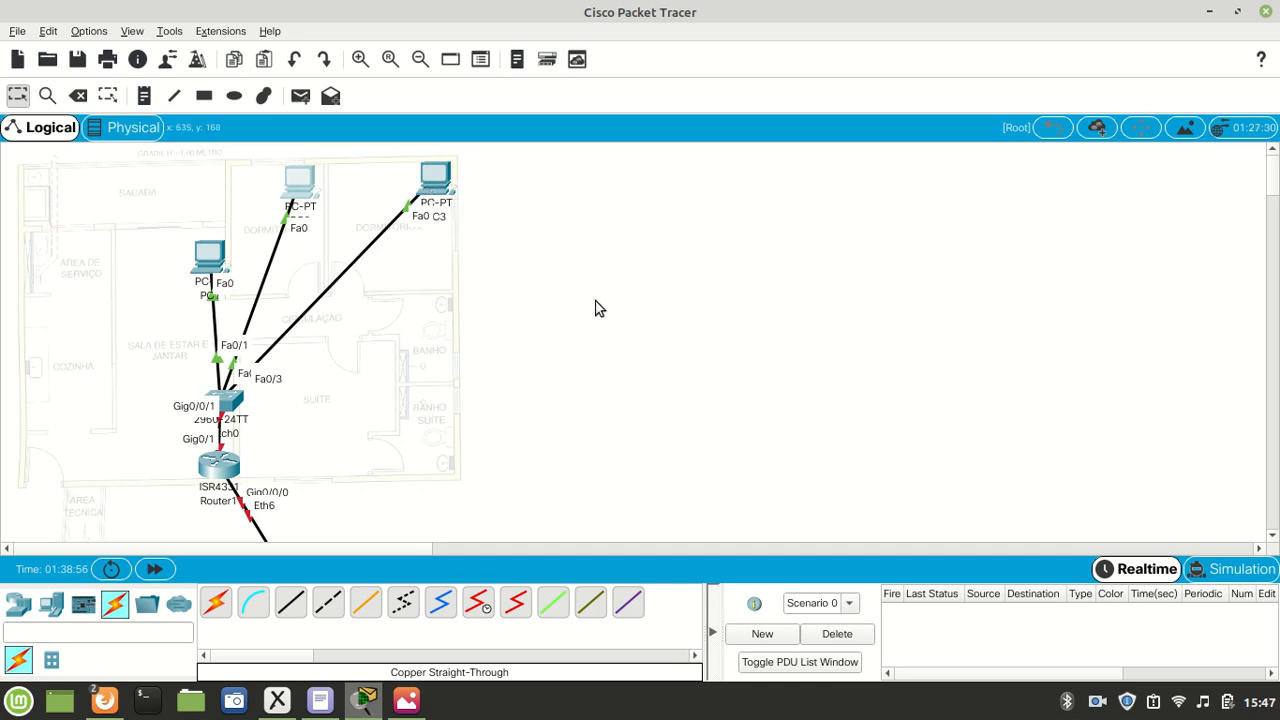
- Bring up the wireless network devices available for placement
{"action": "left_click", "coordinate": [18, 607]}
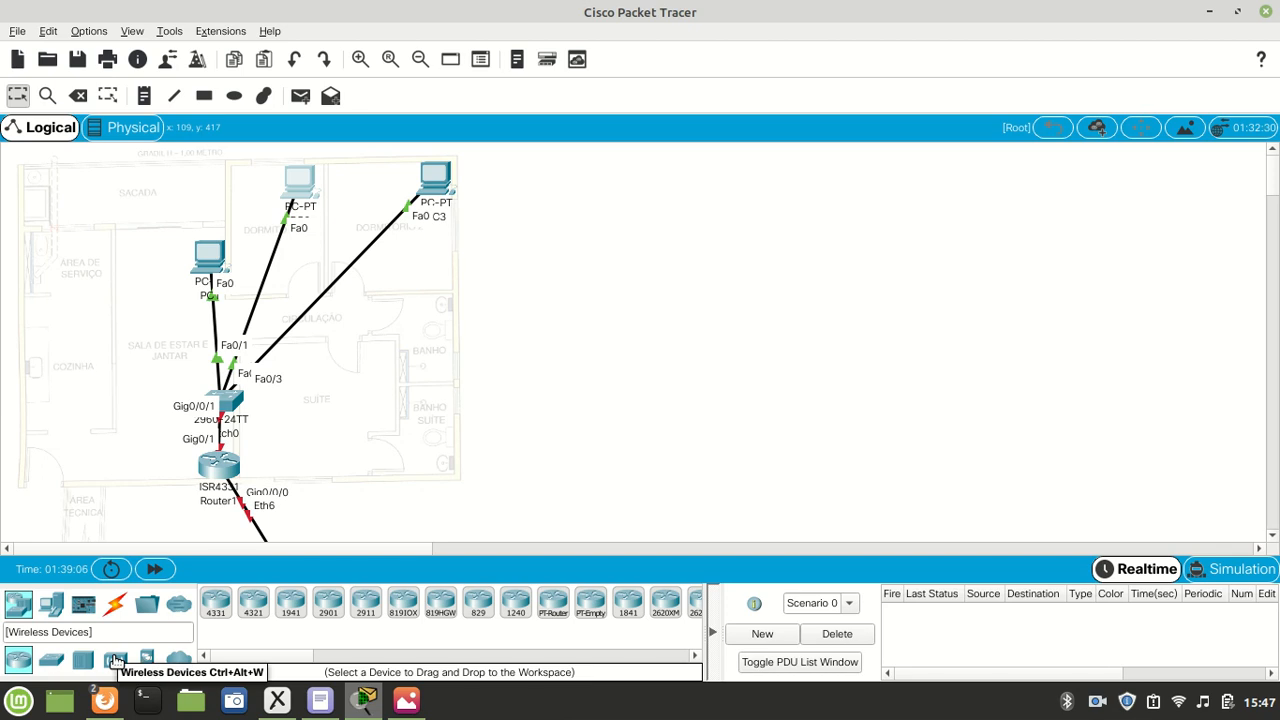
{"action": "left_click", "coordinate": [115, 660]}
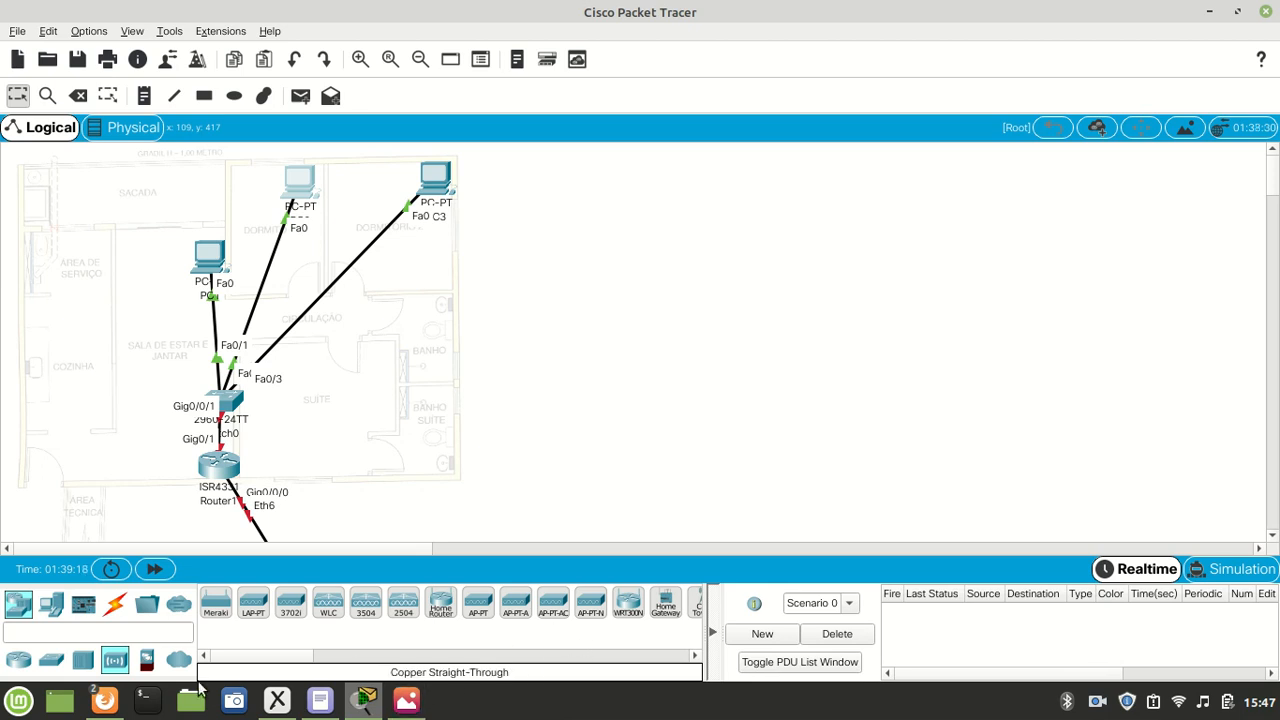
{"action": "left_click", "coordinate": [365, 605]}
{"action": "left_click", "coordinate": [681, 303]}
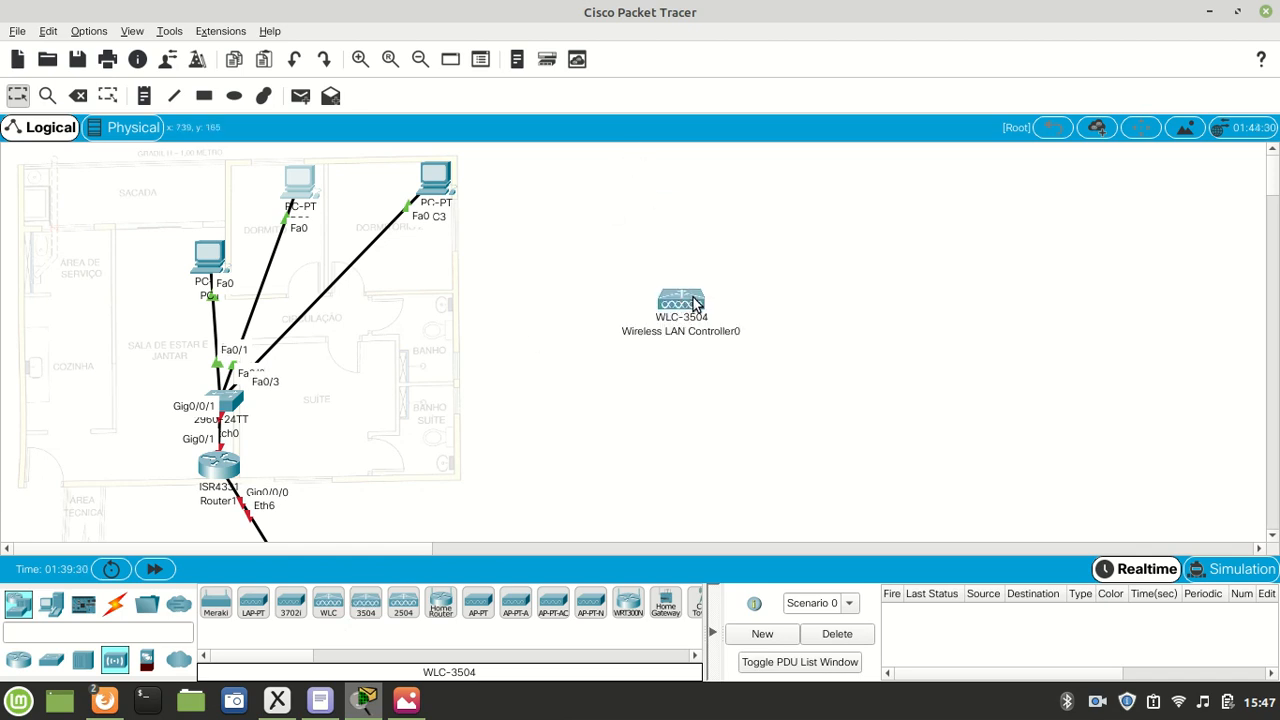
{"action": "left_click_drag", "start_coordinate": [564, 260], "coordinate": [855, 380]}
{"action": "key", "text": "Delete"}
{"action": "key", "text": "Return"}
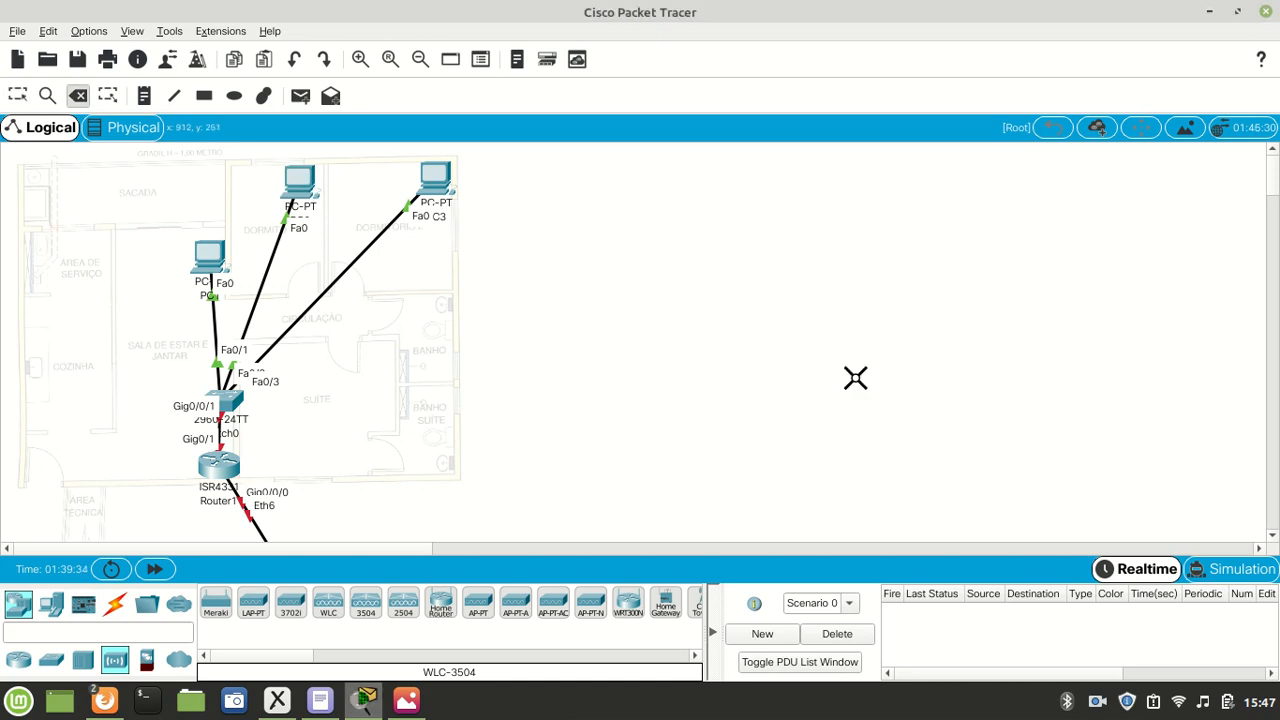
{"action": "key", "text": "Escape"}
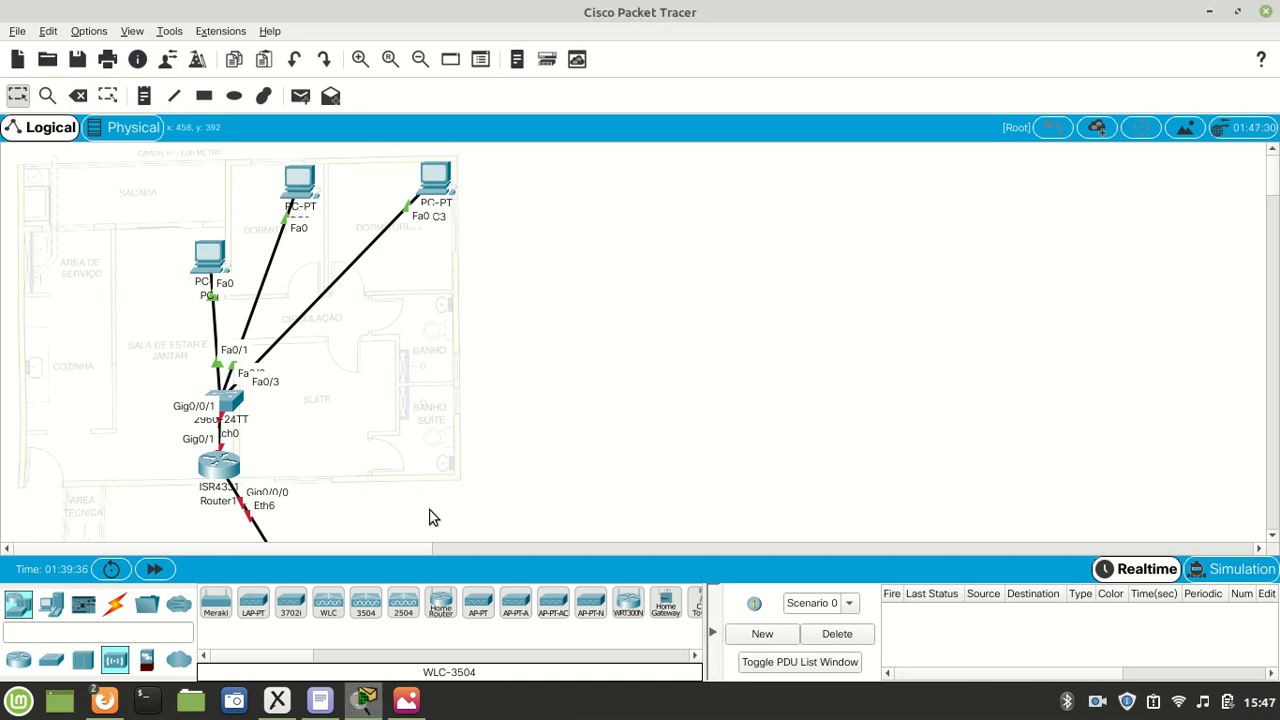
- Place an AccessPoint-PT in the empty workspace area beside the floor plan
{"action": "left_click", "coordinate": [481, 607]}
{"action": "left_click", "coordinate": [616, 355]}
{"action": "mouse_move", "coordinate": [637, 368]}
{"action": "left_mouse_down"}
{"action": "mouse_move", "coordinate": [672, 364]}
{"action": "mouse_move", "coordinate": [742, 318]}
{"action": "left_mouse_up"}
{"action": "mouse_move", "coordinate": [641, 232]}
{"action": "left_mouse_down"}
{"action": "mouse_move", "coordinate": [687, 285]}
{"action": "mouse_move", "coordinate": [846, 403]}
{"action": "left_mouse_up"}
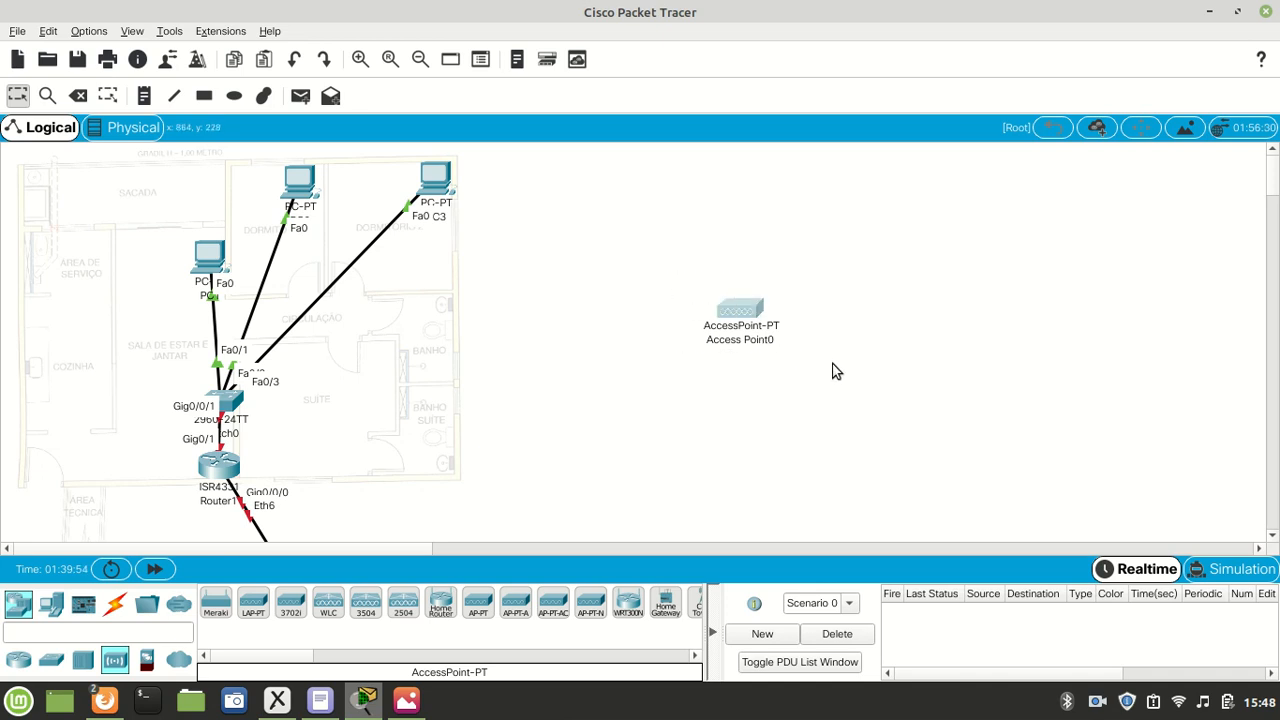
- Place a WRT300N wireless router directly below the access point and align it with the access point
{"action": "left_click", "coordinate": [628, 612]}
{"action": "left_click", "coordinate": [722, 411]}
{"action": "left_click_drag", "start_coordinate": [733, 413], "coordinate": [740, 410]}
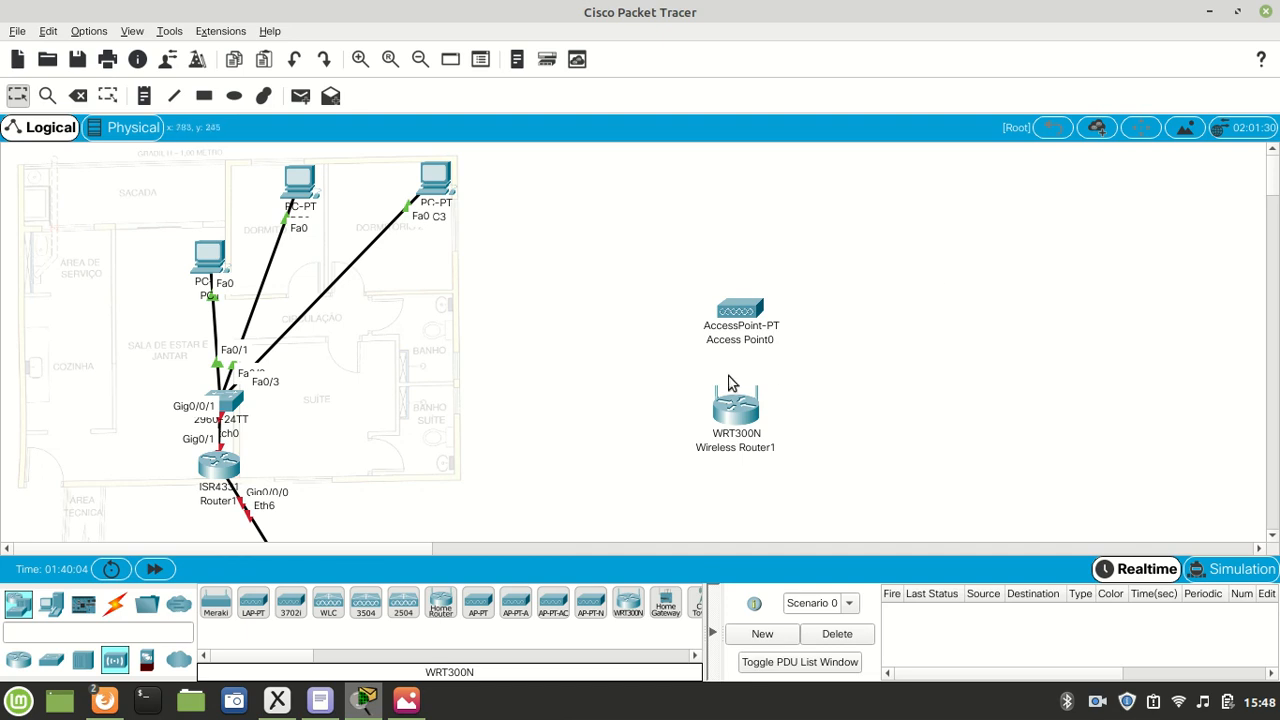
{"action": "left_click_drag", "start_coordinate": [749, 428], "coordinate": [752, 420]}
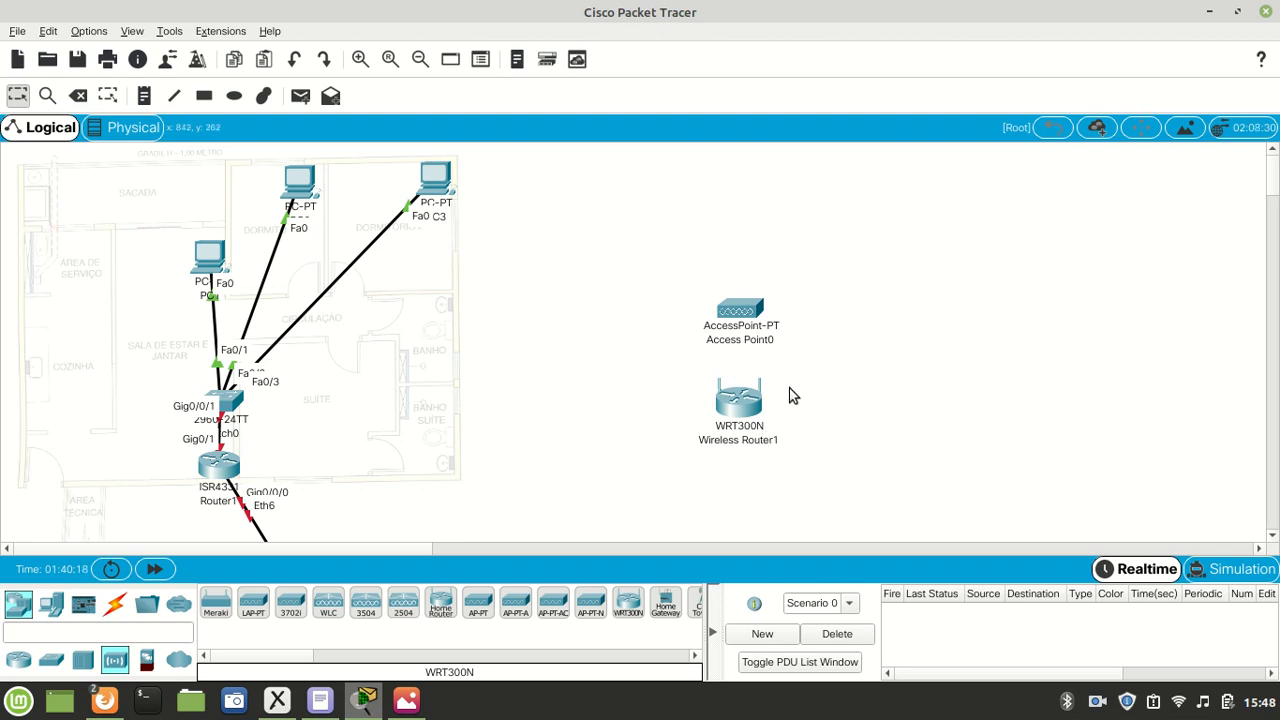
{"action": "left_click_drag", "start_coordinate": [809, 371], "coordinate": [668, 482]}
- Open the WRT300N's graphical configuration interface at full size and review its basic setup page
{"action": "left_click", "coordinate": [738, 400]}
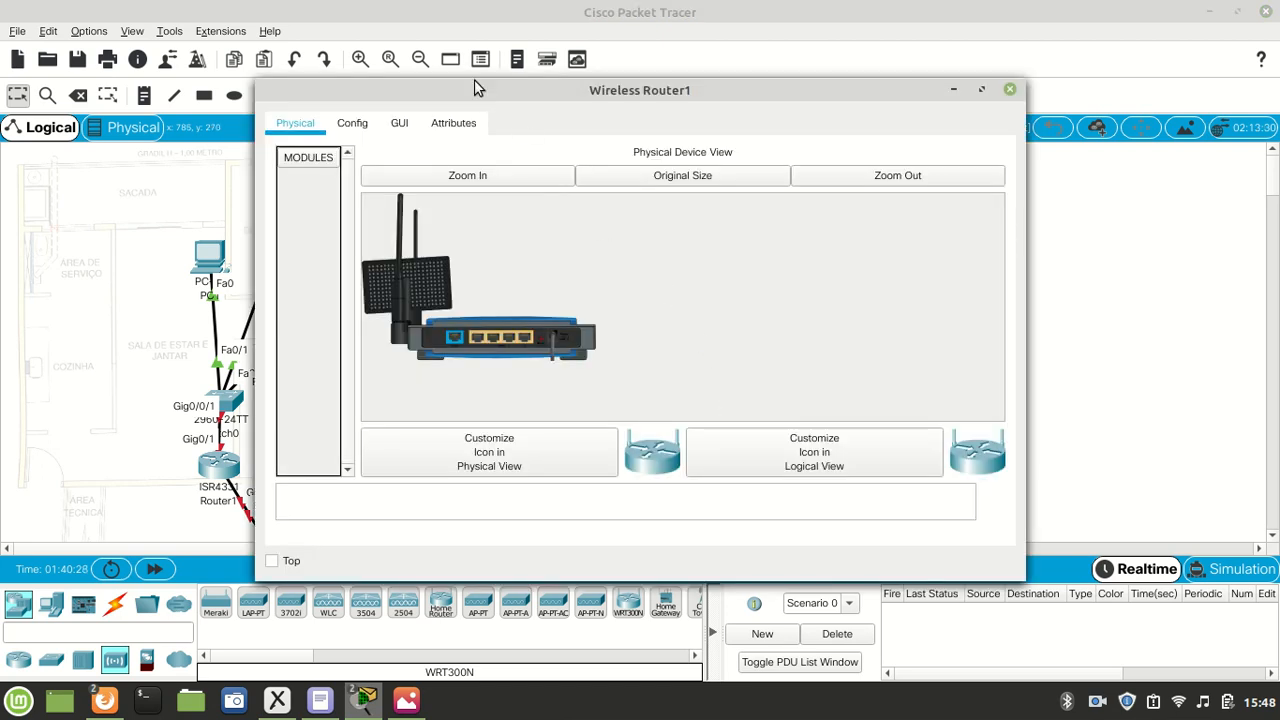
{"action": "double_click", "coordinate": [473, 91]}
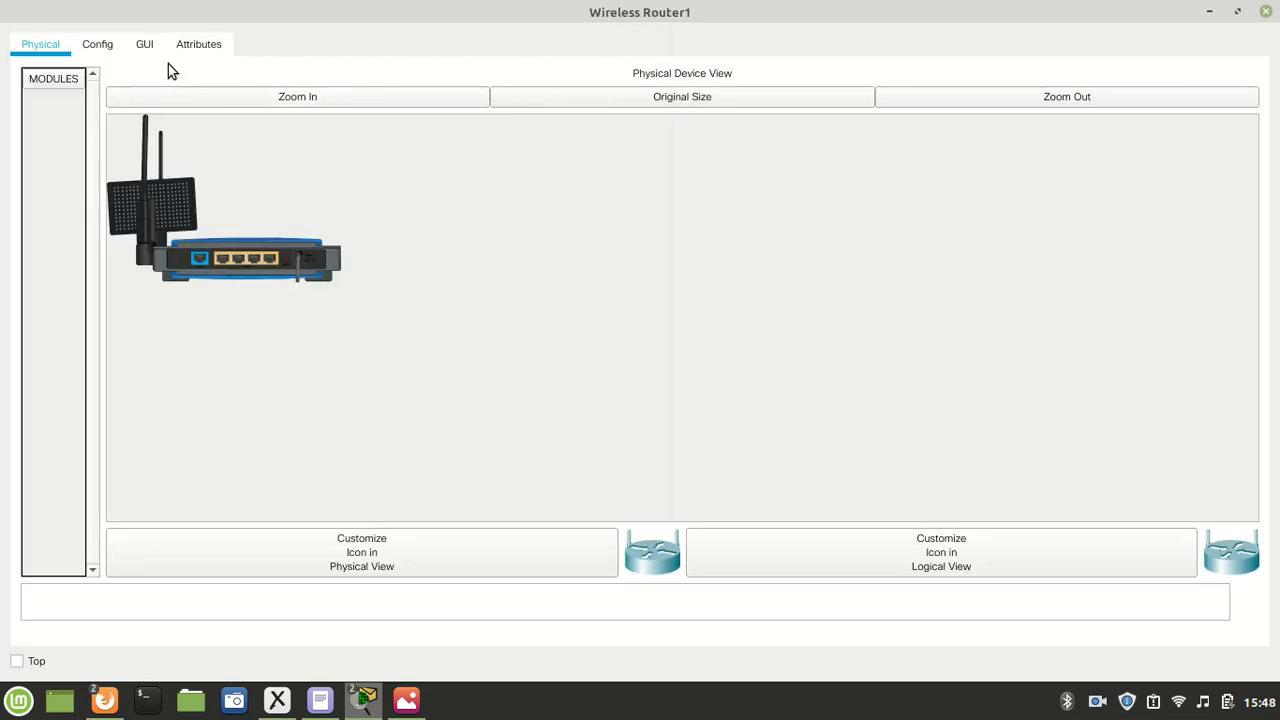
{"action": "left_click", "coordinate": [144, 50]}
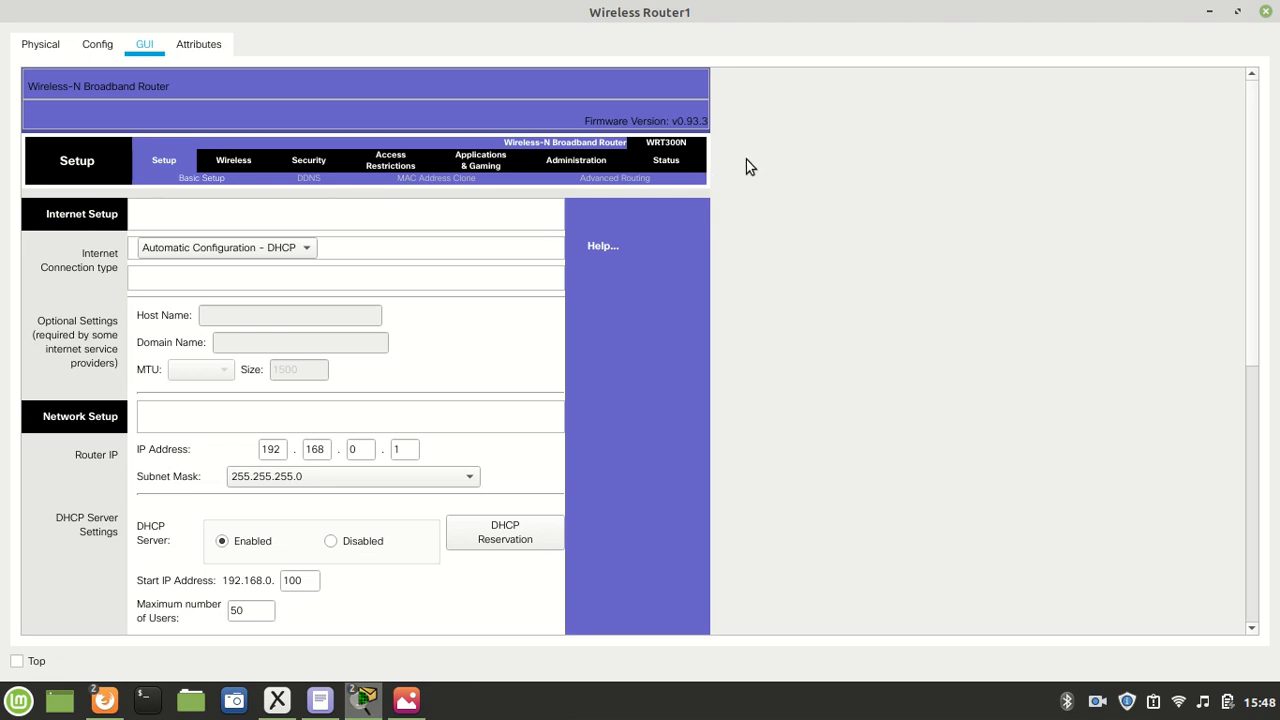
{"action": "scroll", "coordinate": [740, 177], "scroll_direction": "down", "scroll_amount": 5}
{"action": "scroll", "coordinate": [749, 177], "scroll_direction": "up", "scroll_amount": 5}
- Look through the WRT300N's Wireless, Security, Access Restrictions, Applications & Gaming and Administration pages
{"action": "left_click", "coordinate": [231, 162]}
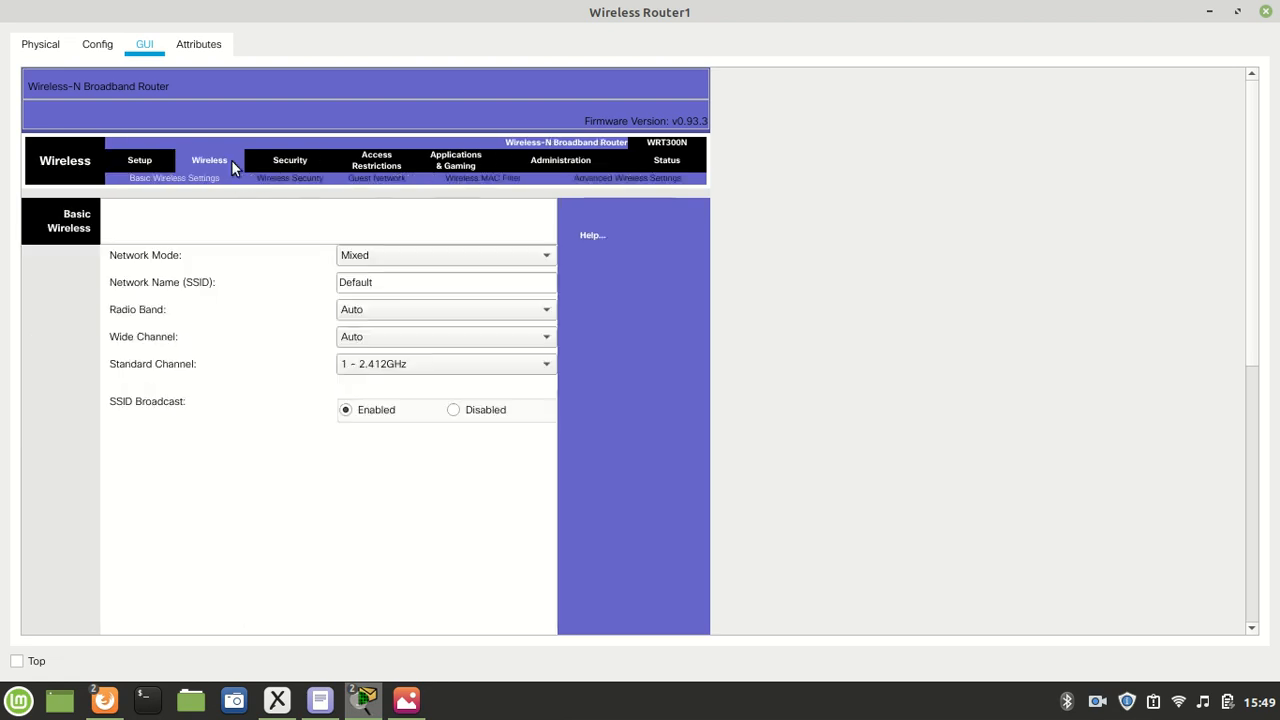
{"action": "left_click", "coordinate": [293, 161]}
{"action": "left_click", "coordinate": [380, 162]}
{"action": "left_click", "coordinate": [492, 160]}
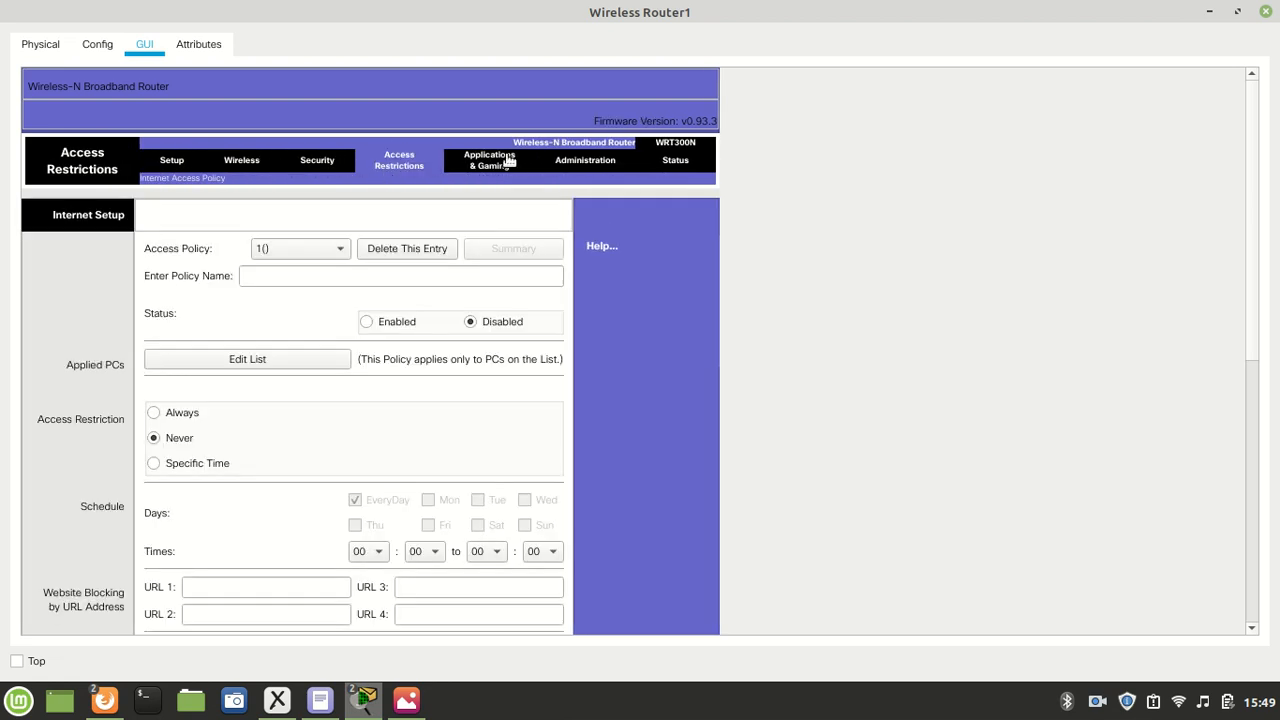
{"action": "left_click", "coordinate": [594, 160]}
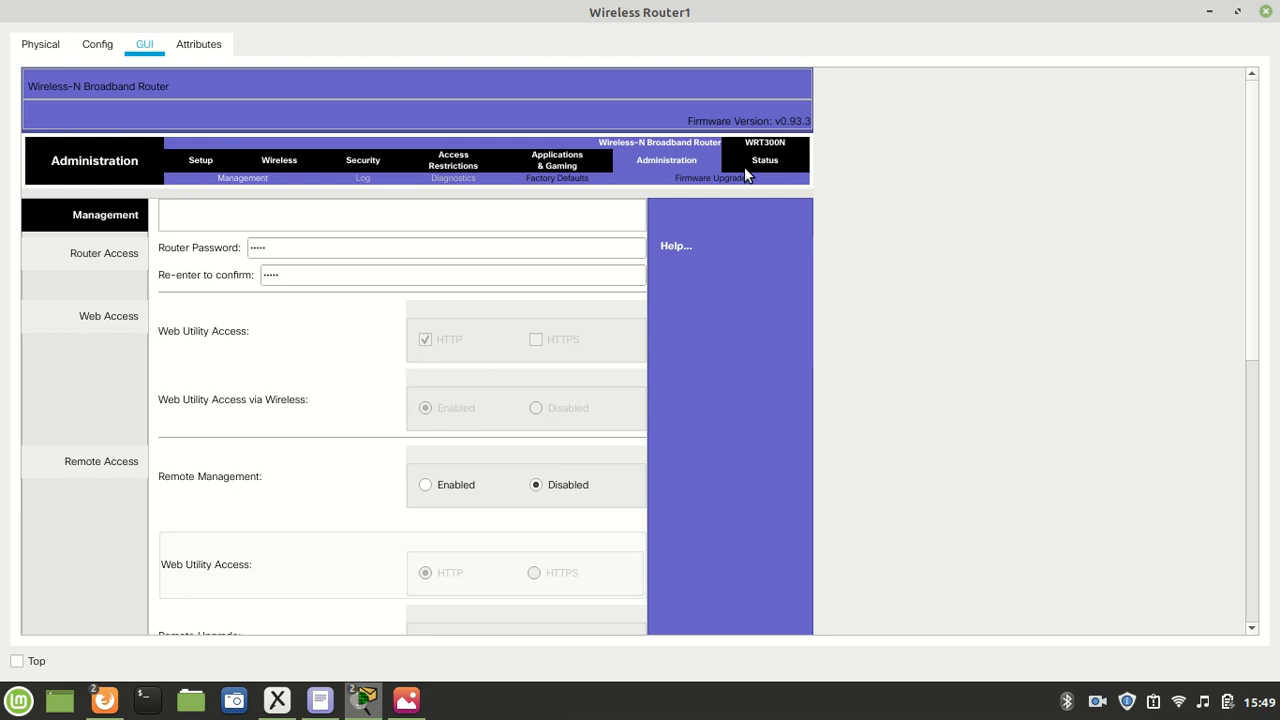
{"action": "left_click", "coordinate": [755, 168]}
{"action": "left_click", "coordinate": [547, 168]}
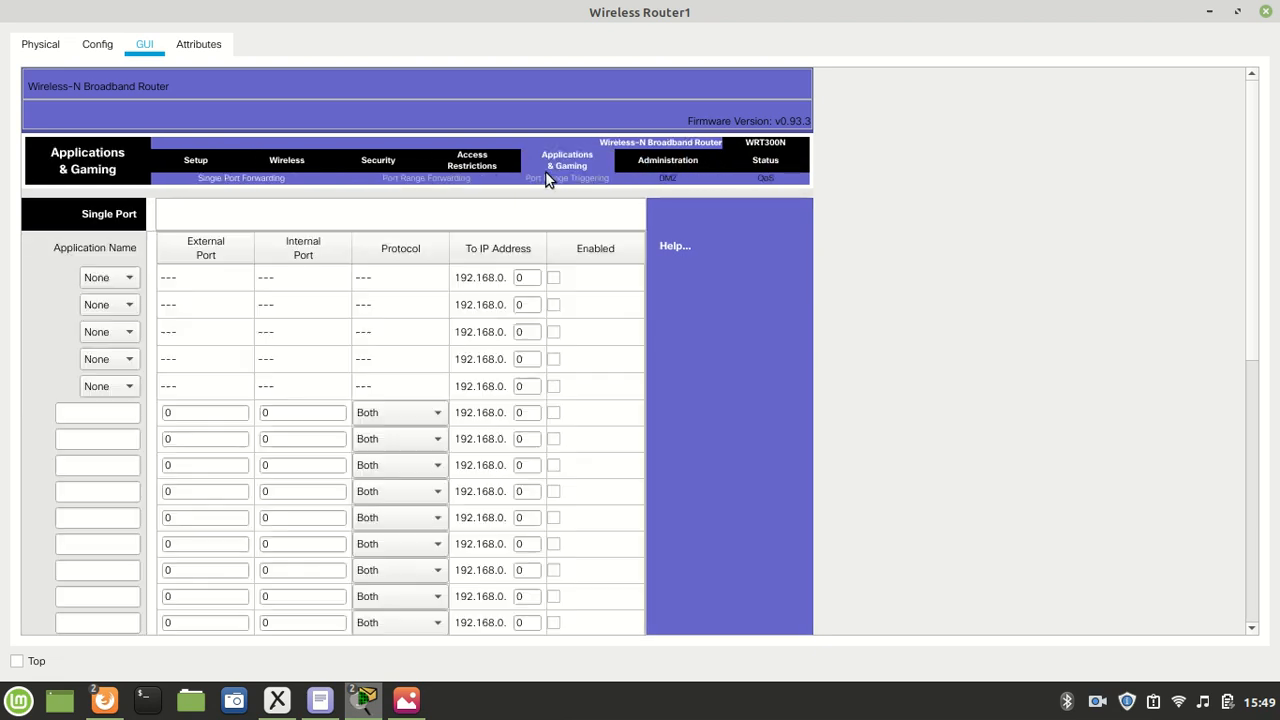
{"action": "left_click", "coordinate": [453, 165]}
{"action": "left_click", "coordinate": [360, 165]}
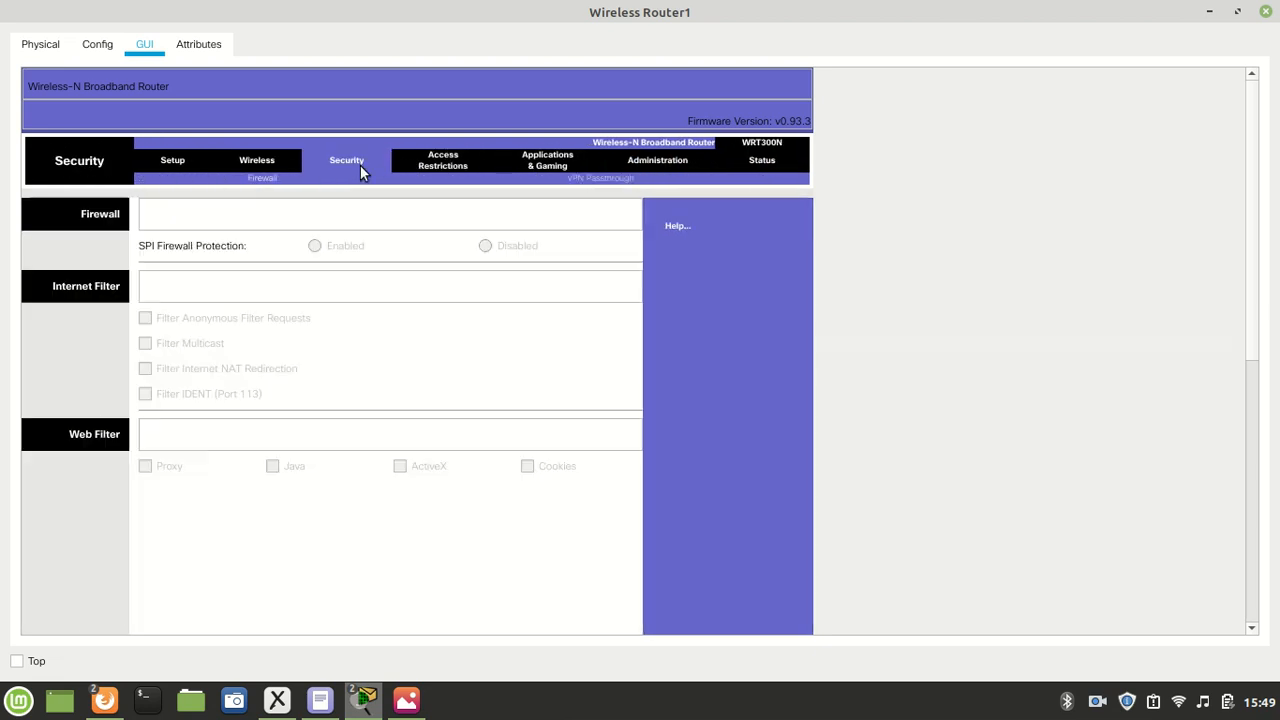
{"action": "left_click", "coordinate": [262, 168]}
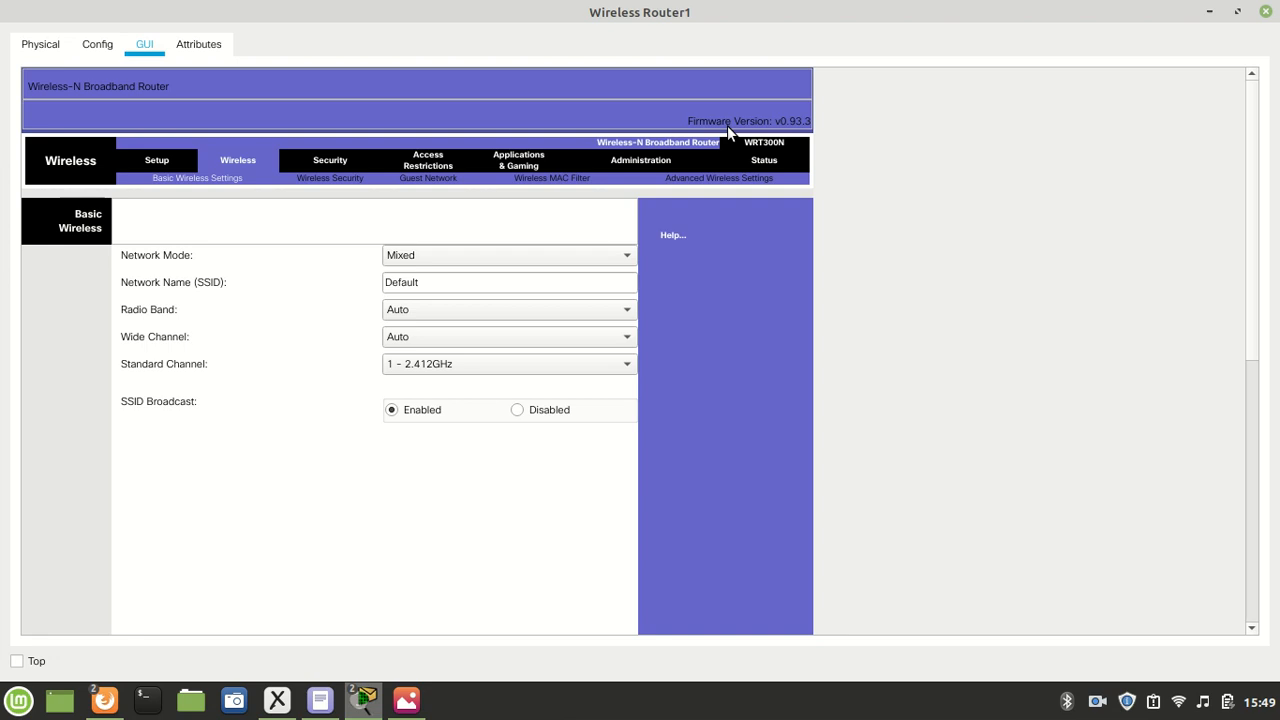
- Review the WRT300N's port forwarding, management, Status, Wireless and Setup pages, and close its configuration window
{"action": "left_click", "coordinate": [437, 165]}
{"action": "left_click", "coordinate": [552, 168]}
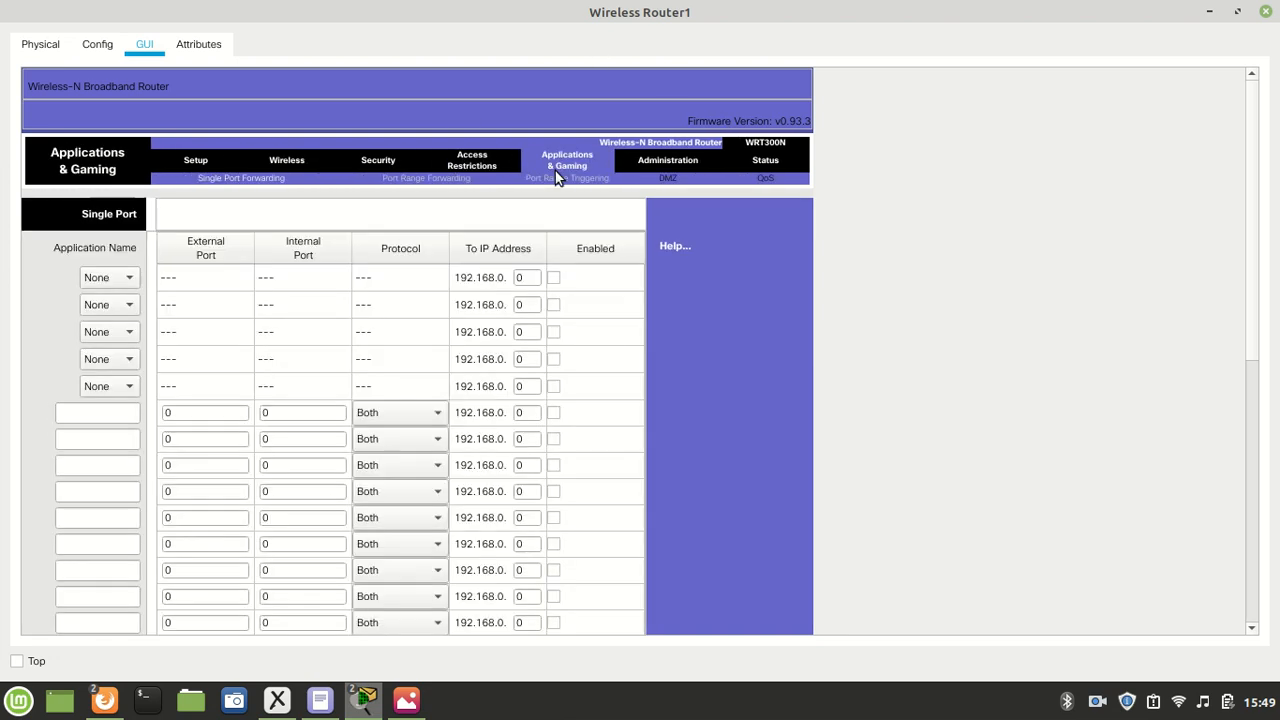
{"action": "left_click_drag", "start_coordinate": [640, 160], "coordinate": [668, 163]}
{"action": "left_click", "coordinate": [686, 161]}
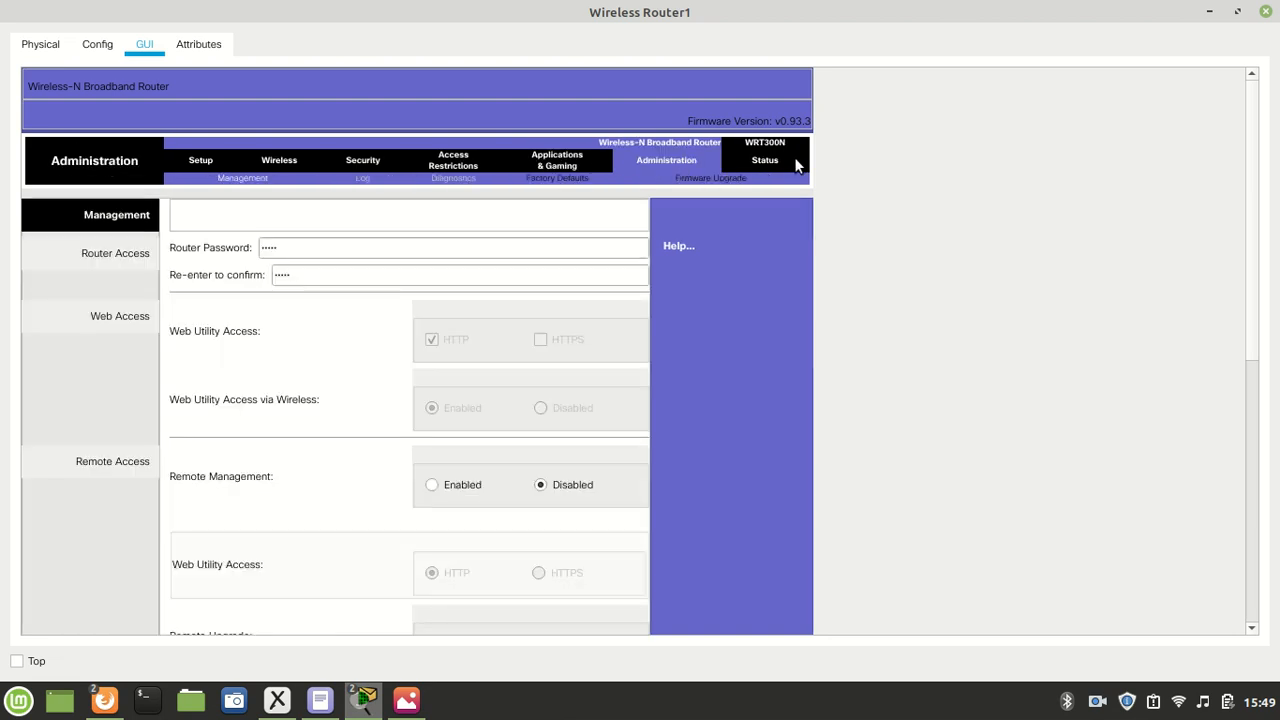
{"action": "left_click", "coordinate": [770, 162]}
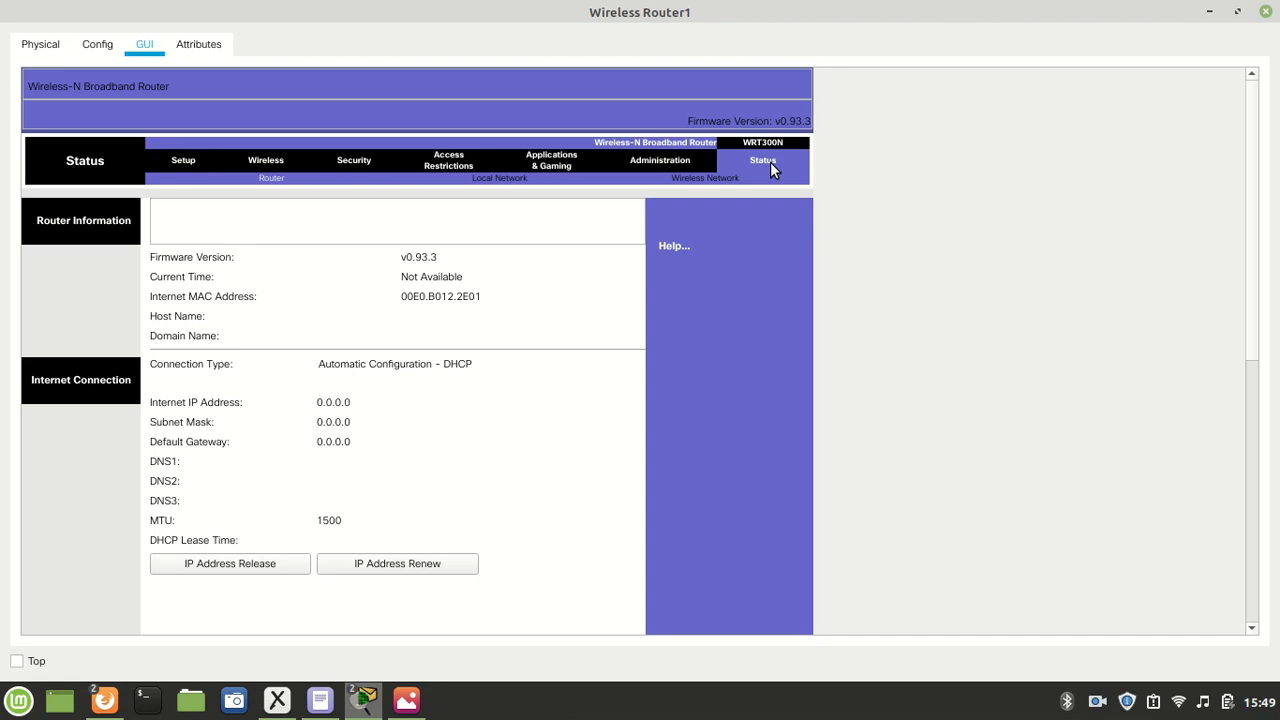
{"action": "scroll", "coordinate": [901, 280], "scroll_direction": "down", "scroll_amount": 5}
{"action": "scroll", "coordinate": [901, 284], "scroll_direction": "up", "scroll_amount": 5}
{"action": "left_click", "coordinate": [264, 161]}
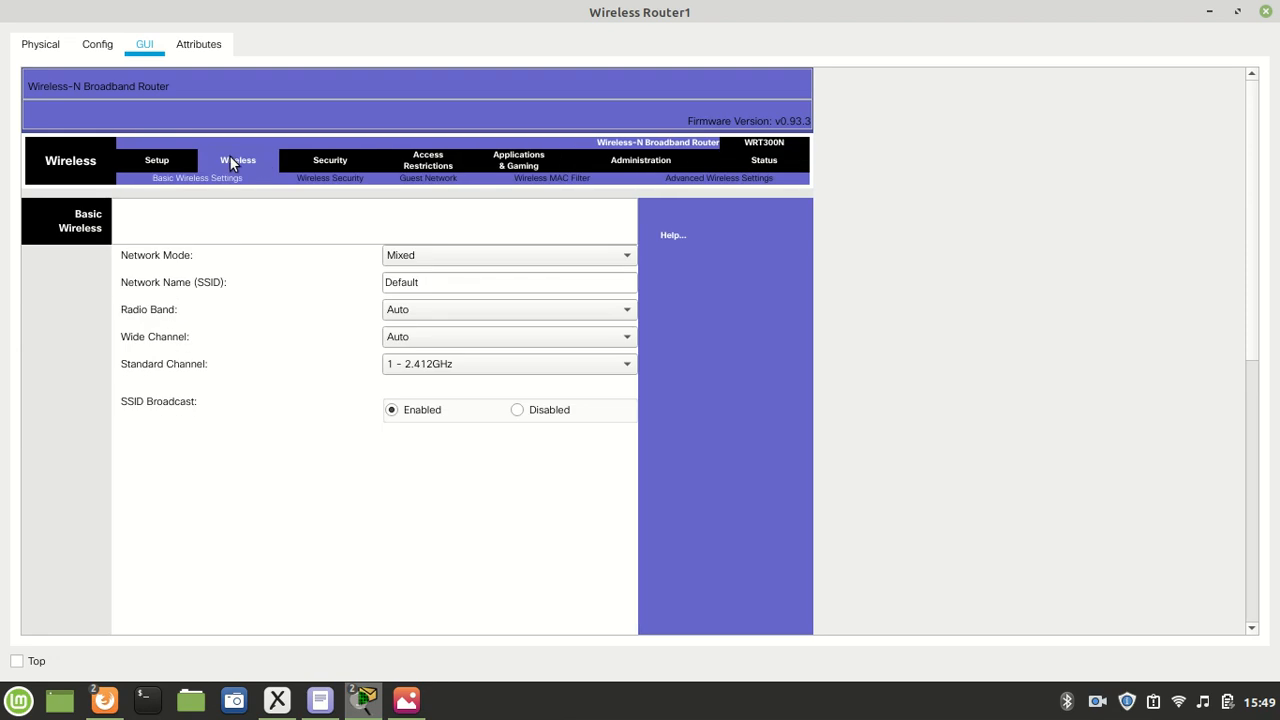
{"action": "left_click", "coordinate": [156, 166]}
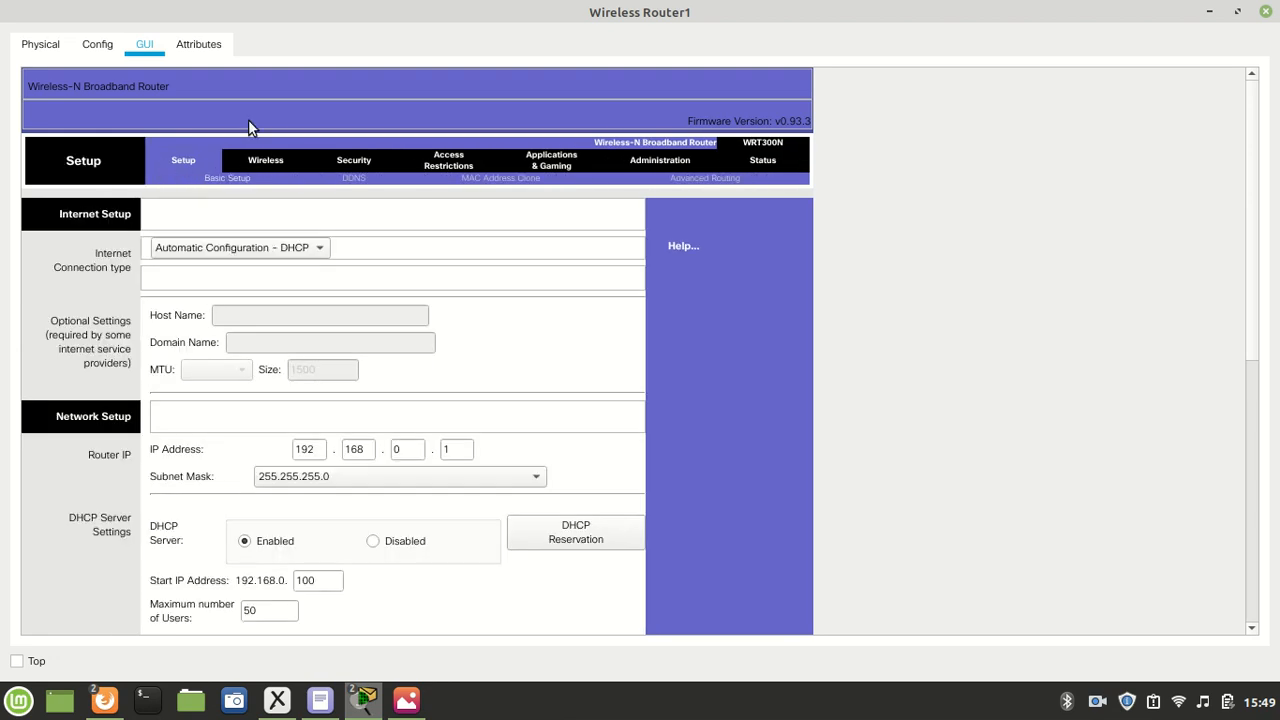
{"action": "left_click", "coordinate": [1265, 11]}
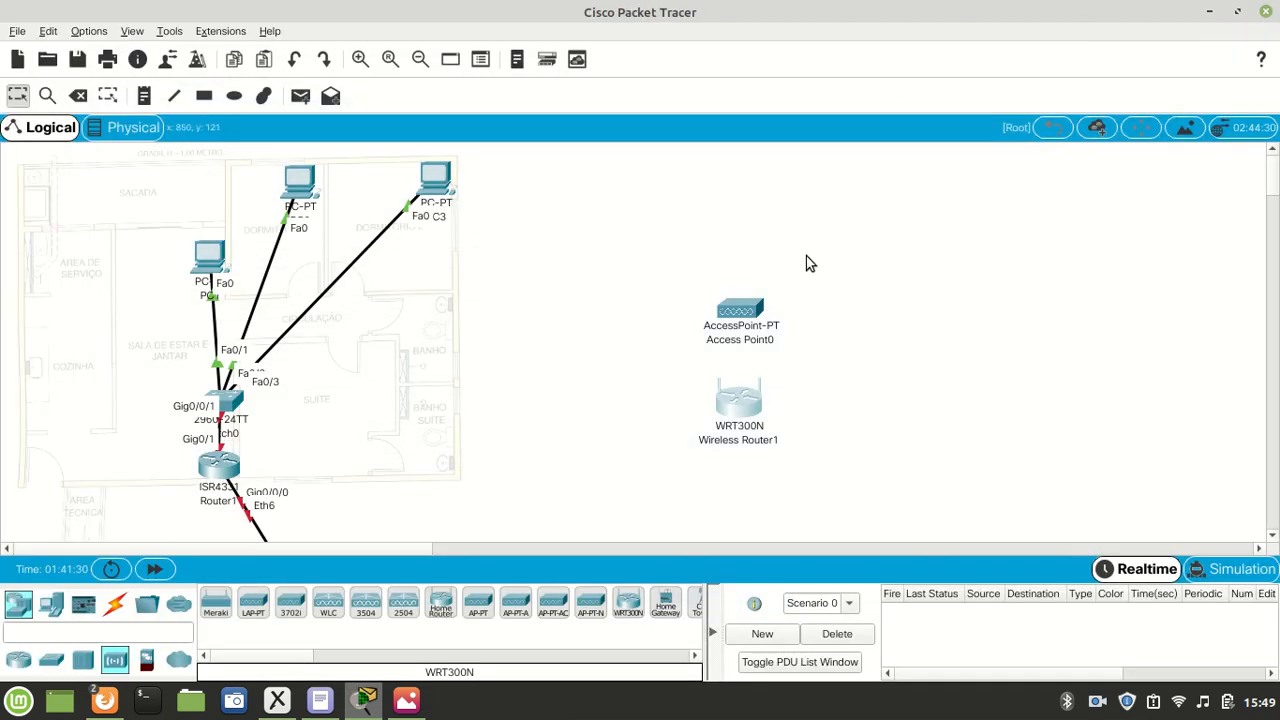
- Inspect the AccessPoint-PT's physical view and available modules, and close its device window
{"action": "left_click", "coordinate": [746, 325]}
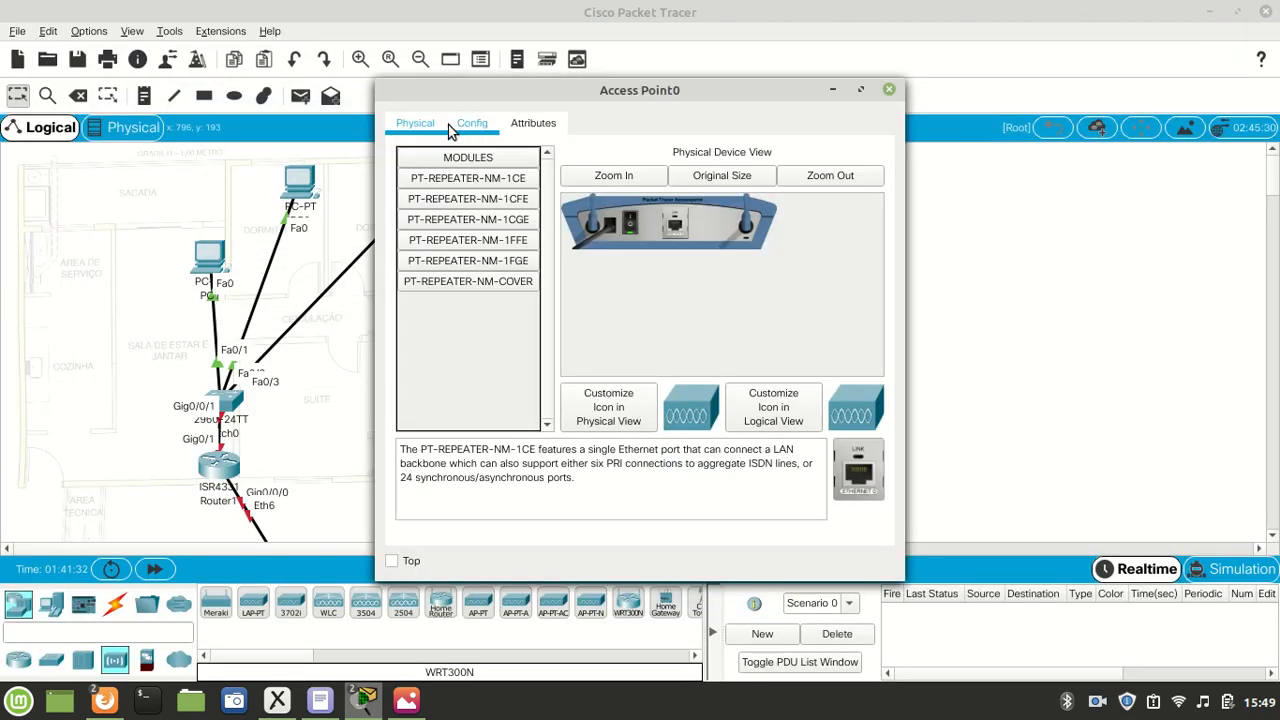
{"action": "left_click_drag", "start_coordinate": [596, 105], "coordinate": [783, 104]}
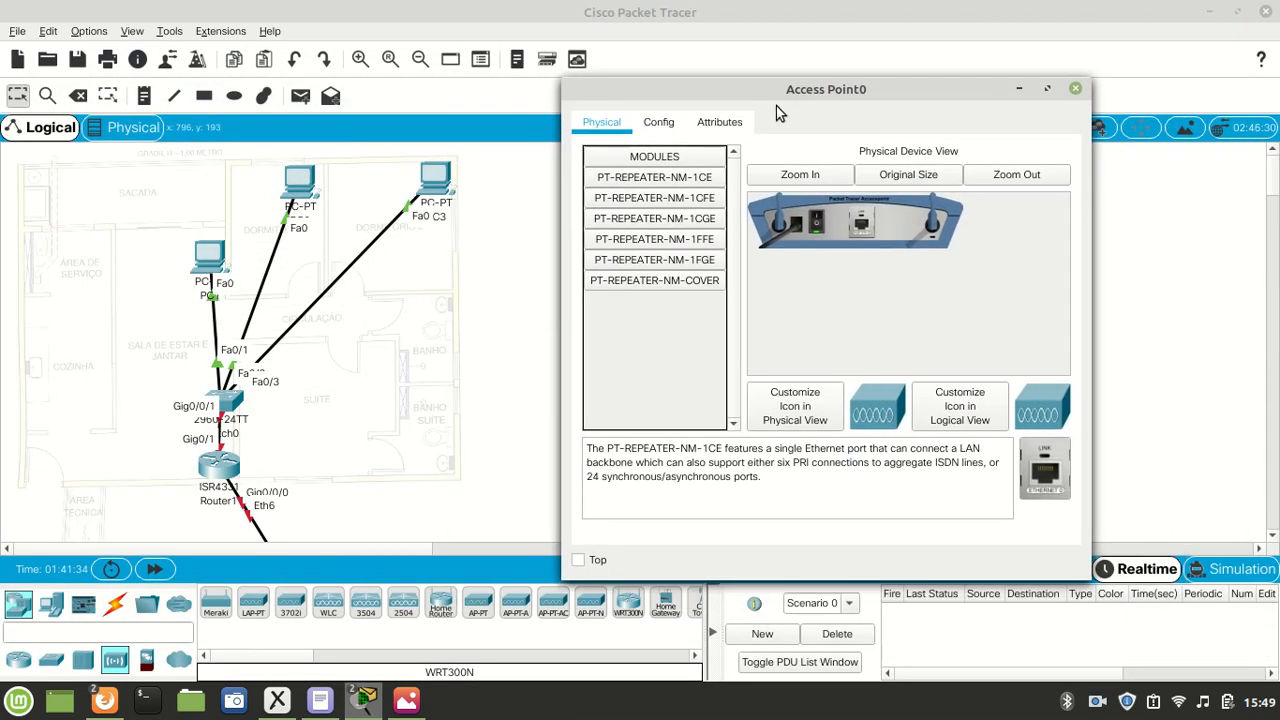
{"action": "left_click", "coordinate": [1076, 90]}
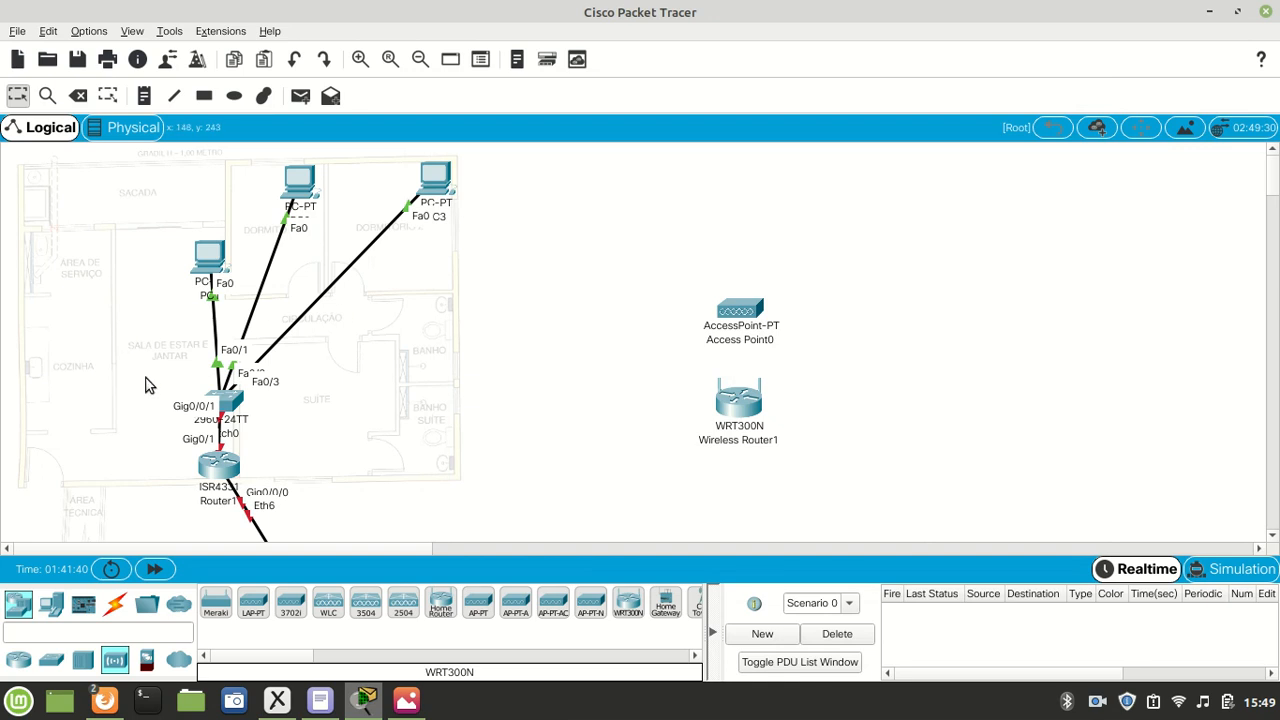
- Delete the WRT300N wireless router, leaving the AccessPoint-PT in the workspace
{"action": "left_click_drag", "start_coordinate": [827, 266], "coordinate": [668, 380]}
{"action": "left_click_drag", "start_coordinate": [828, 371], "coordinate": [600, 450]}
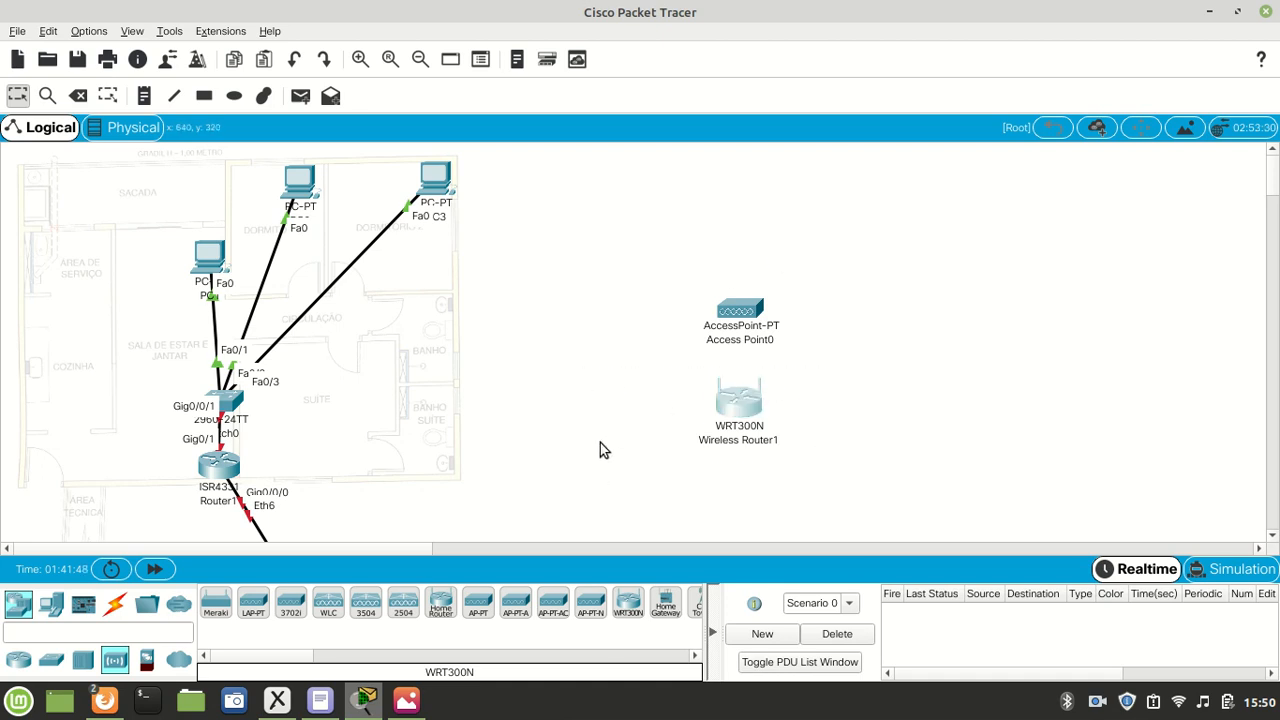
{"action": "key", "text": "Delete"}
{"action": "left_click", "coordinate": [557, 344]}
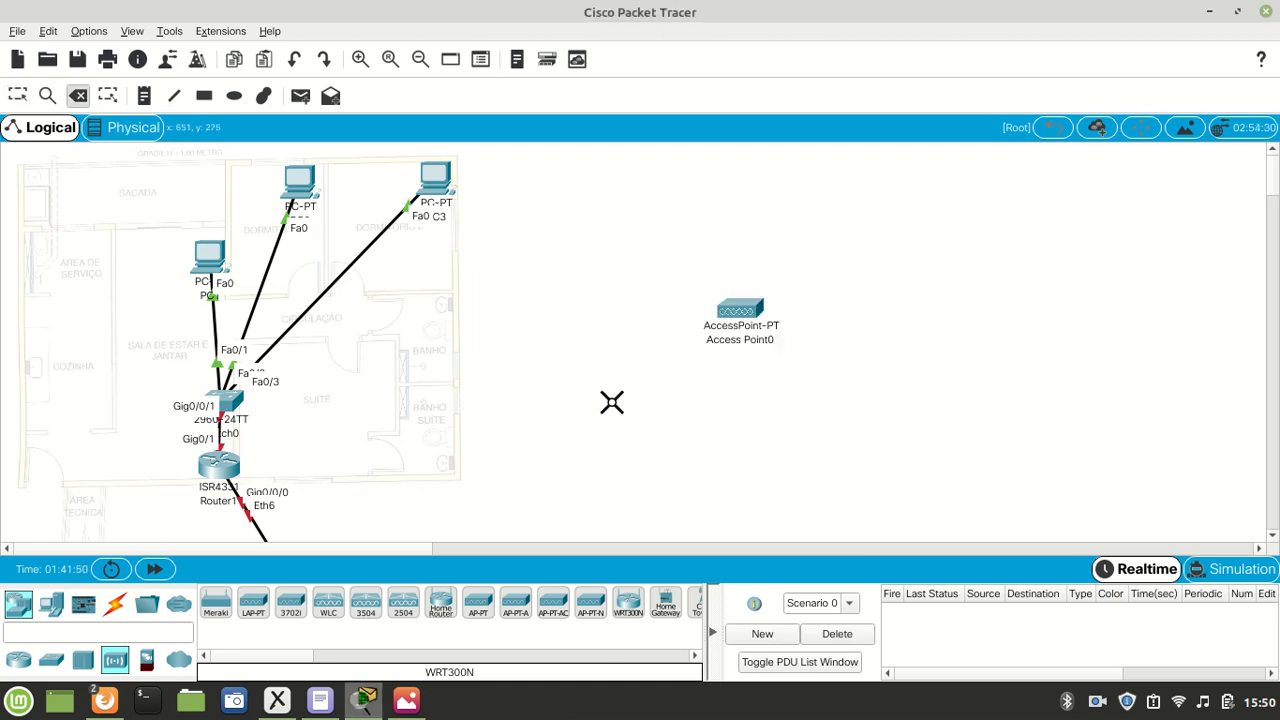
{"action": "key", "text": "Escape"}
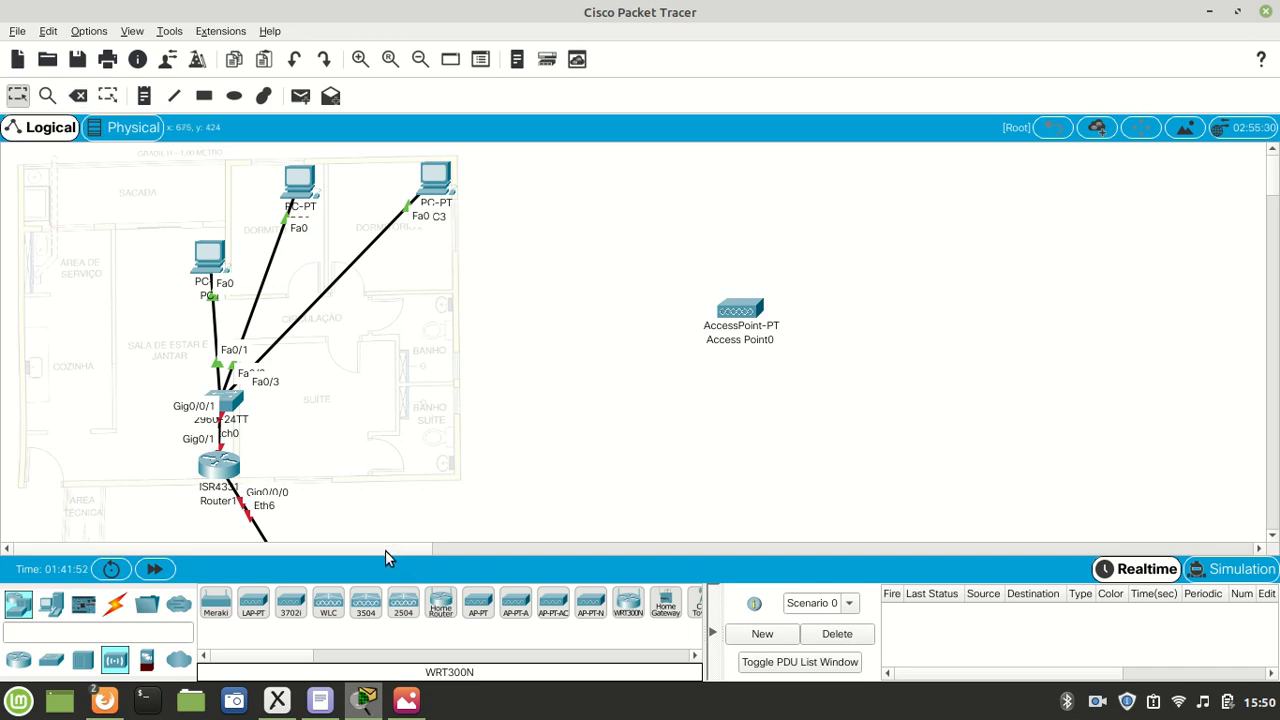
- Move Access Point0 beside the living room PC and add two AccessPoint-PT devices, one in the suite and one below PC3
{"action": "left_click_drag", "start_coordinate": [738, 312], "coordinate": [117, 262]}
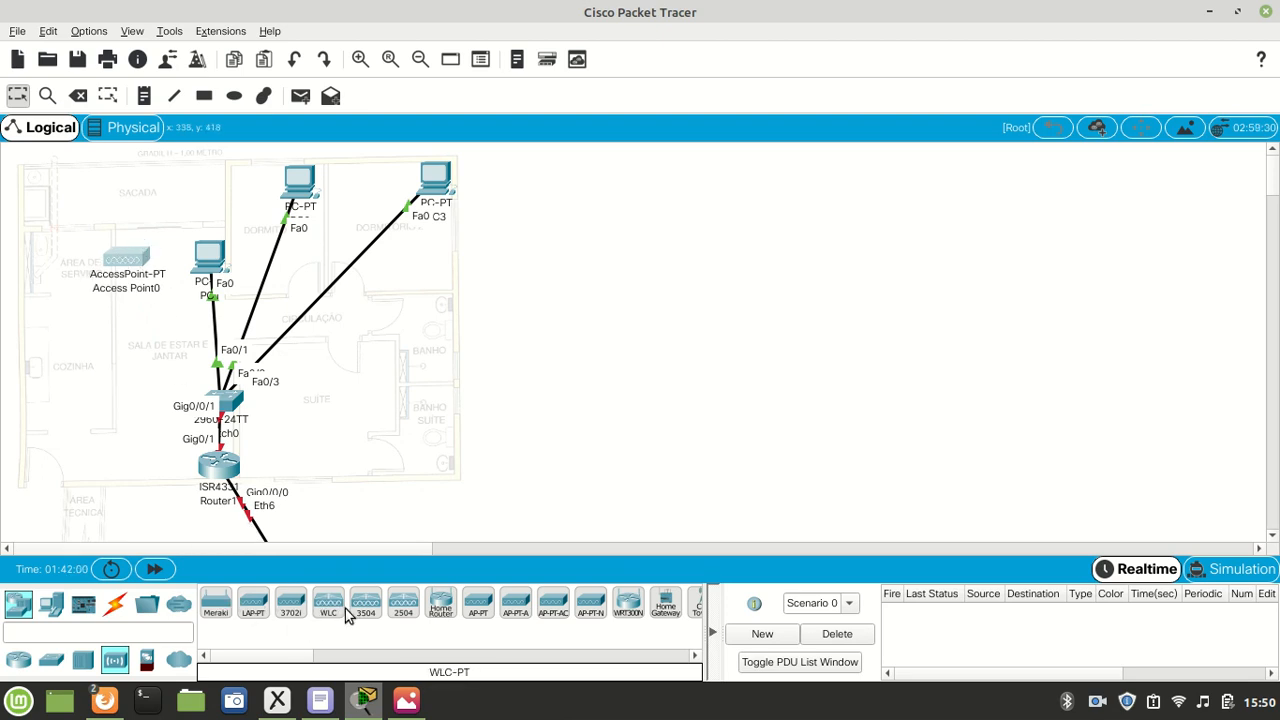
{"action": "left_click", "coordinate": [478, 603]}
{"action": "left_click", "coordinate": [340, 445]}
{"action": "left_click_drag", "start_coordinate": [340, 448], "coordinate": [367, 466]}
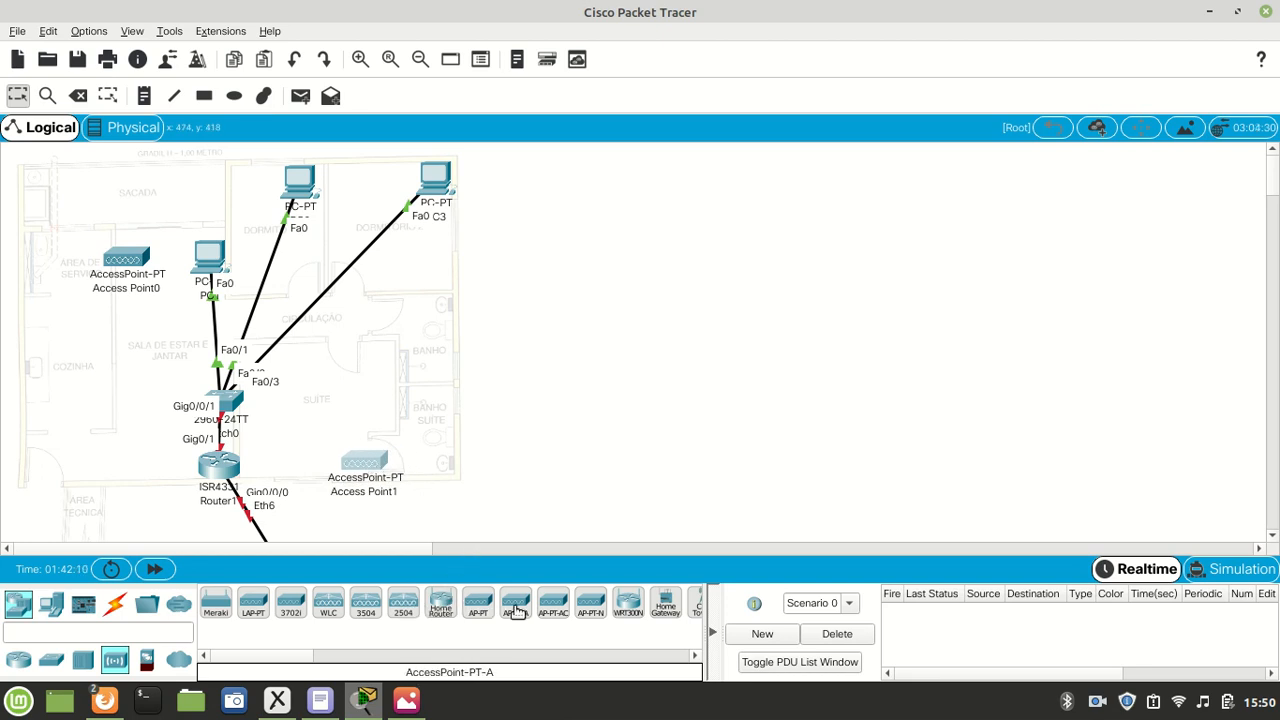
{"action": "left_click", "coordinate": [476, 605]}
{"action": "left_click", "coordinate": [433, 271]}
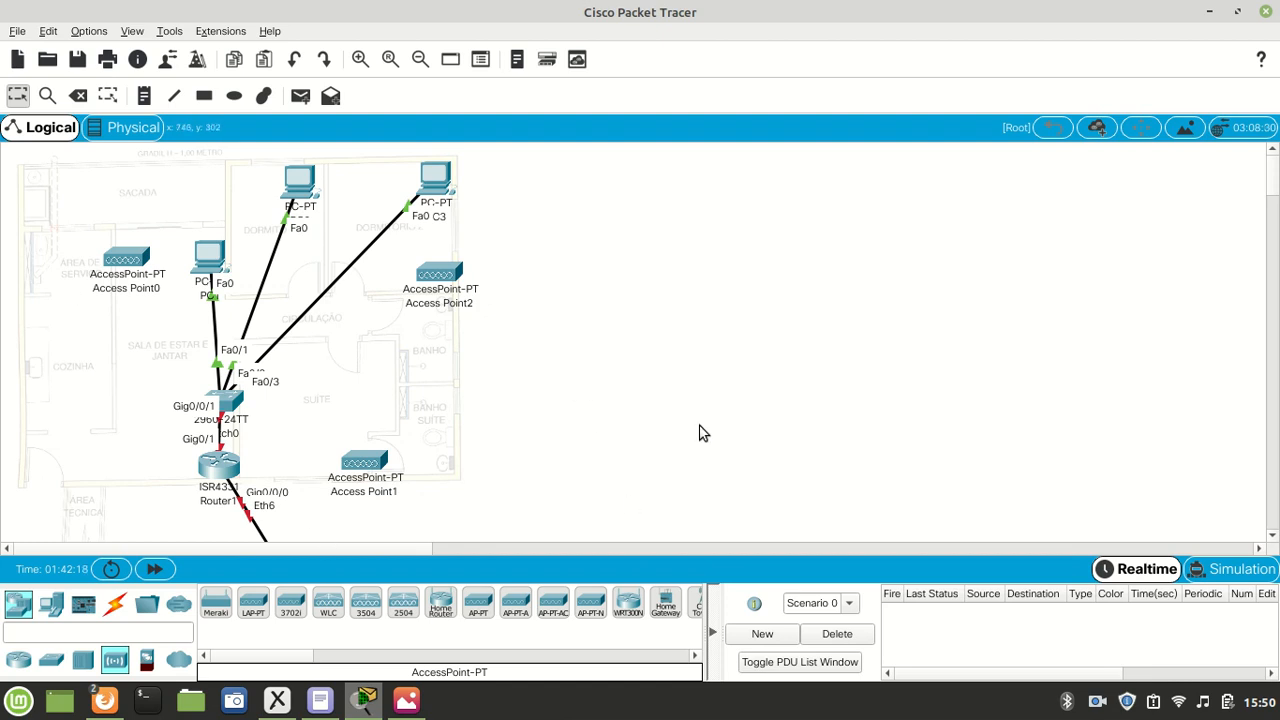
- Cable the switch's FastEthernet0/4 to Port 0 of Access Point0 with a Copper Straight-Through cable
{"action": "scroll", "coordinate": [700, 434], "scroll_direction": "down", "scroll_amount": 2}
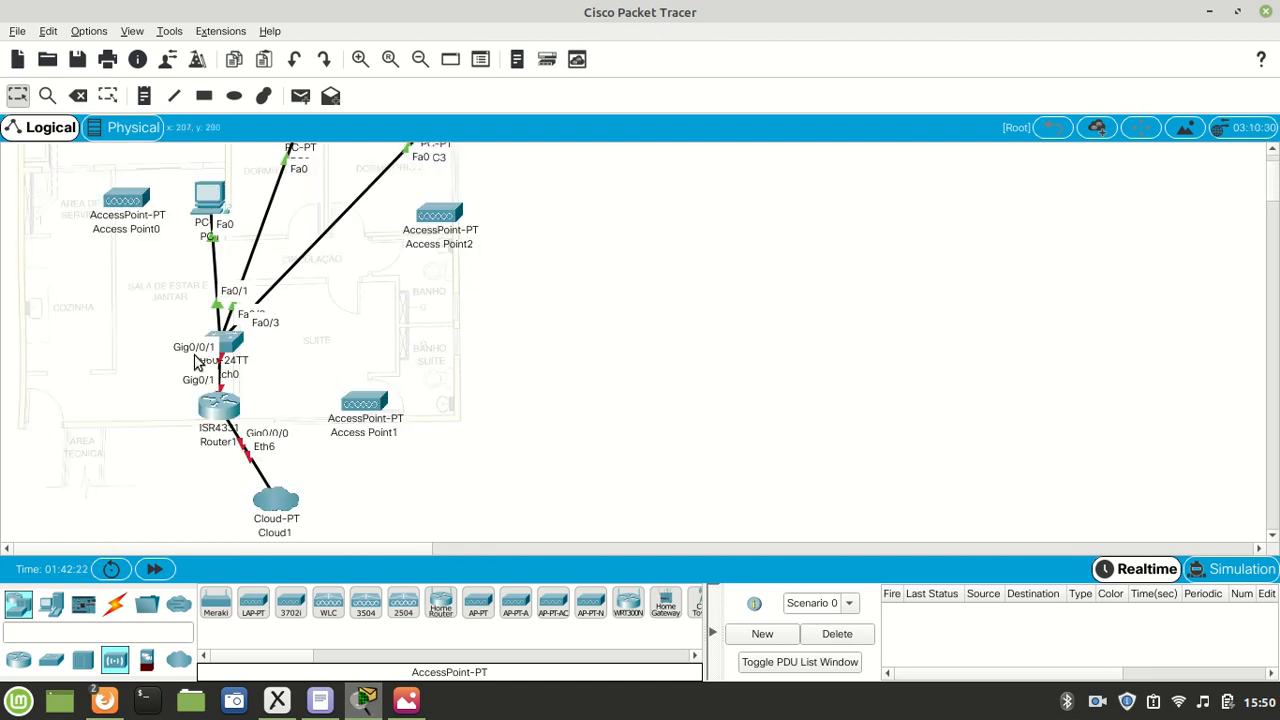
{"action": "left_click", "coordinate": [116, 605]}
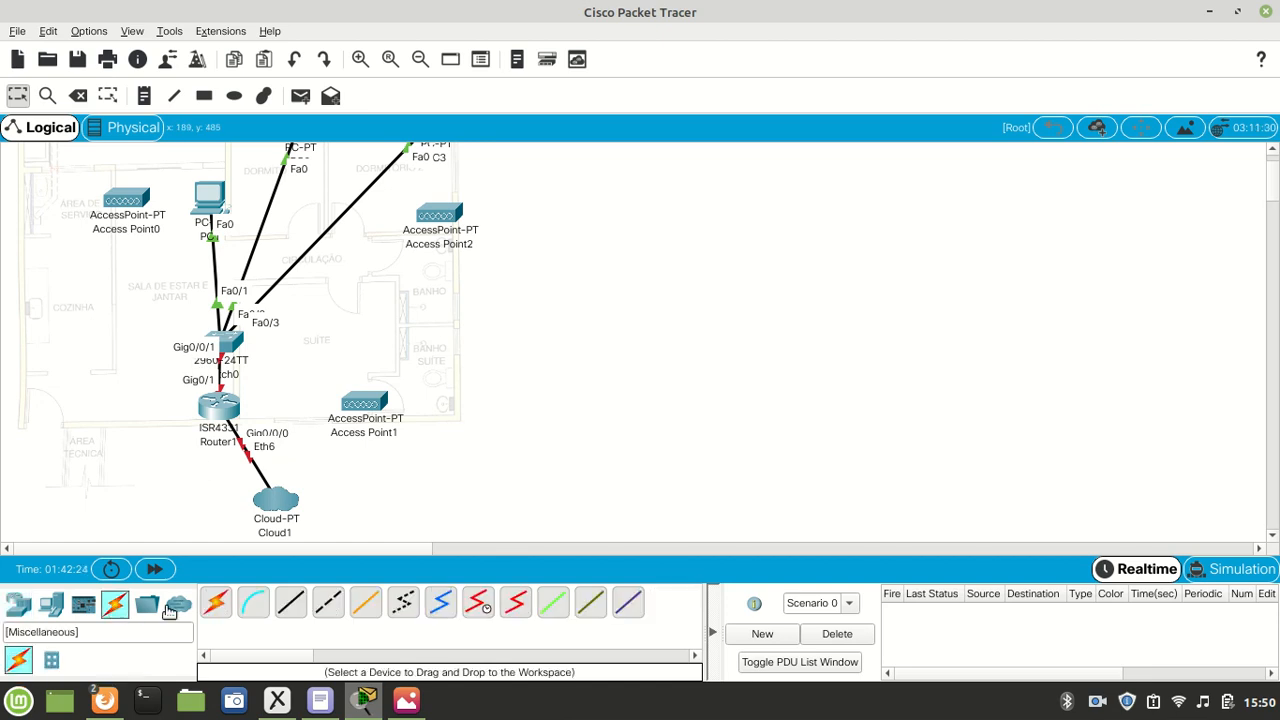
{"action": "left_click", "coordinate": [290, 603]}
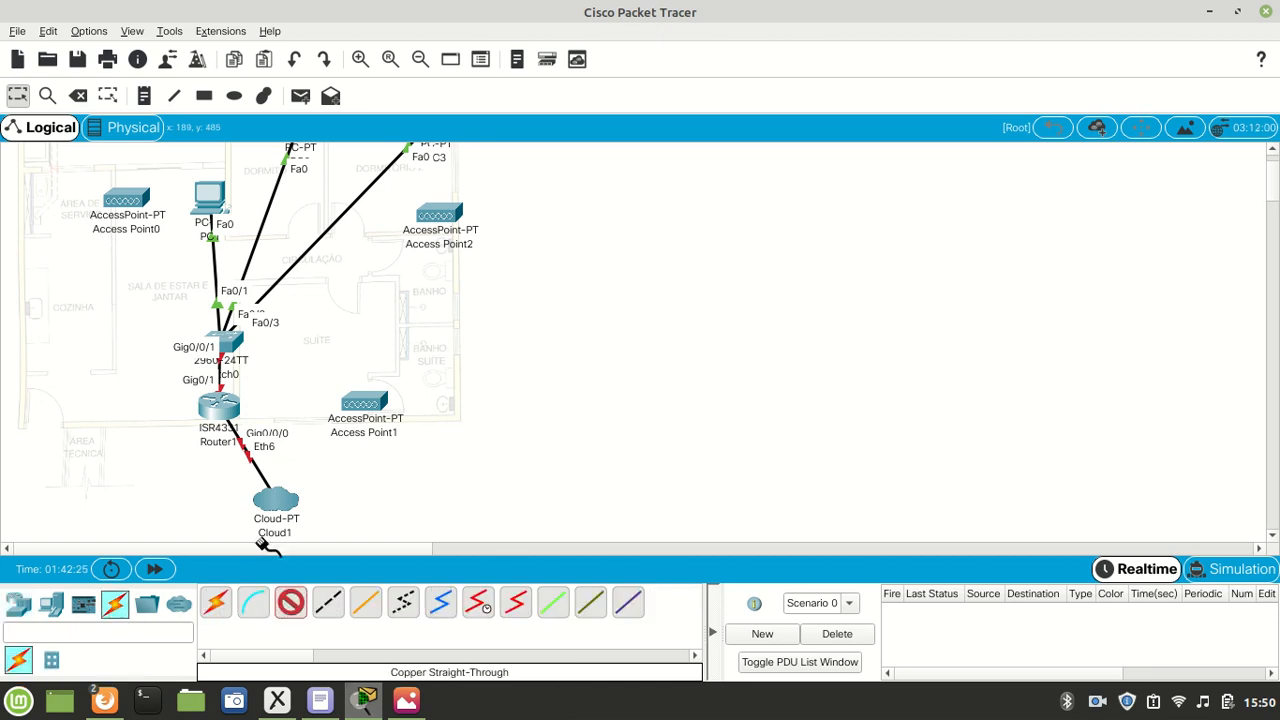
{"action": "left_click", "coordinate": [227, 336]}
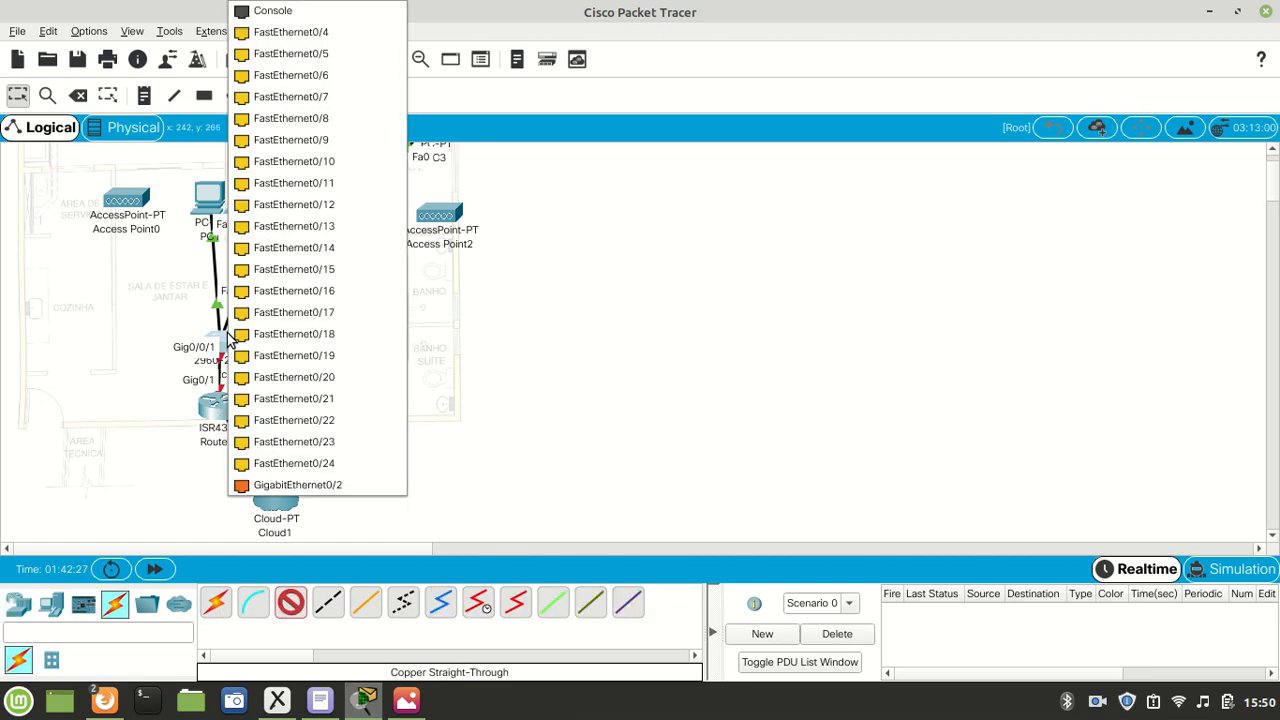
{"action": "left_click", "coordinate": [305, 33]}
{"action": "left_click", "coordinate": [119, 201]}
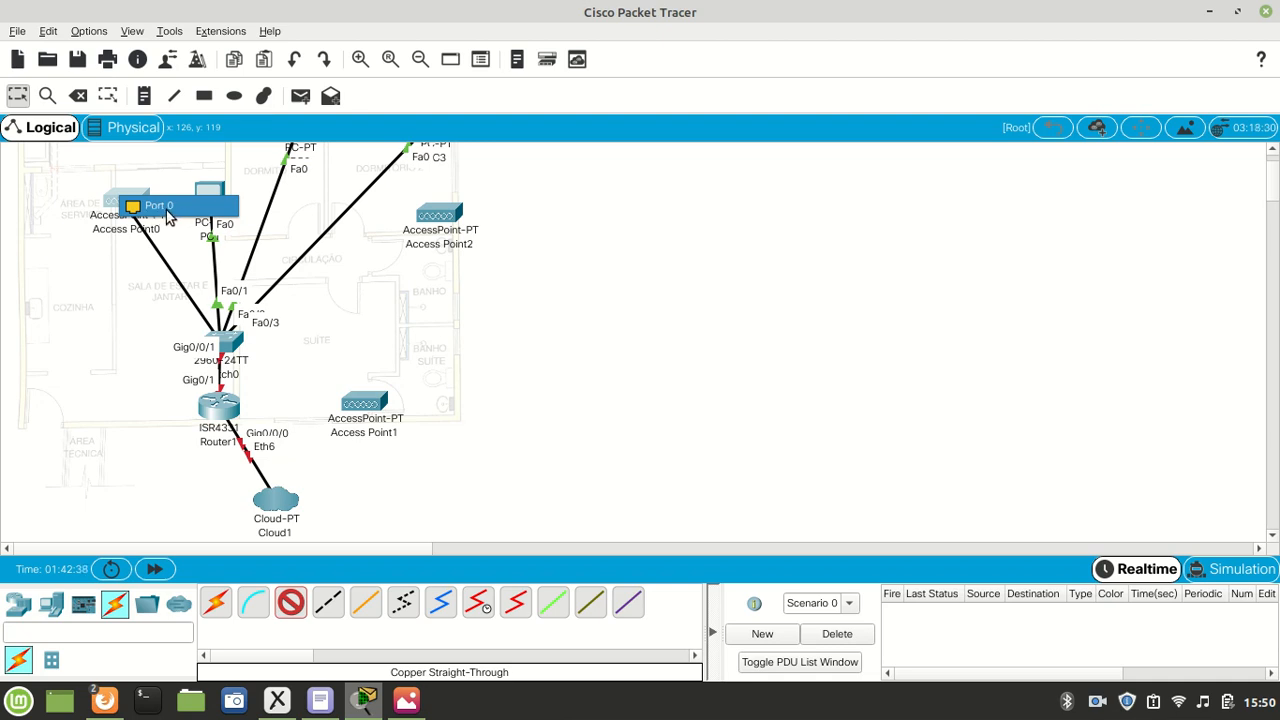
{"action": "left_click", "coordinate": [166, 214]}
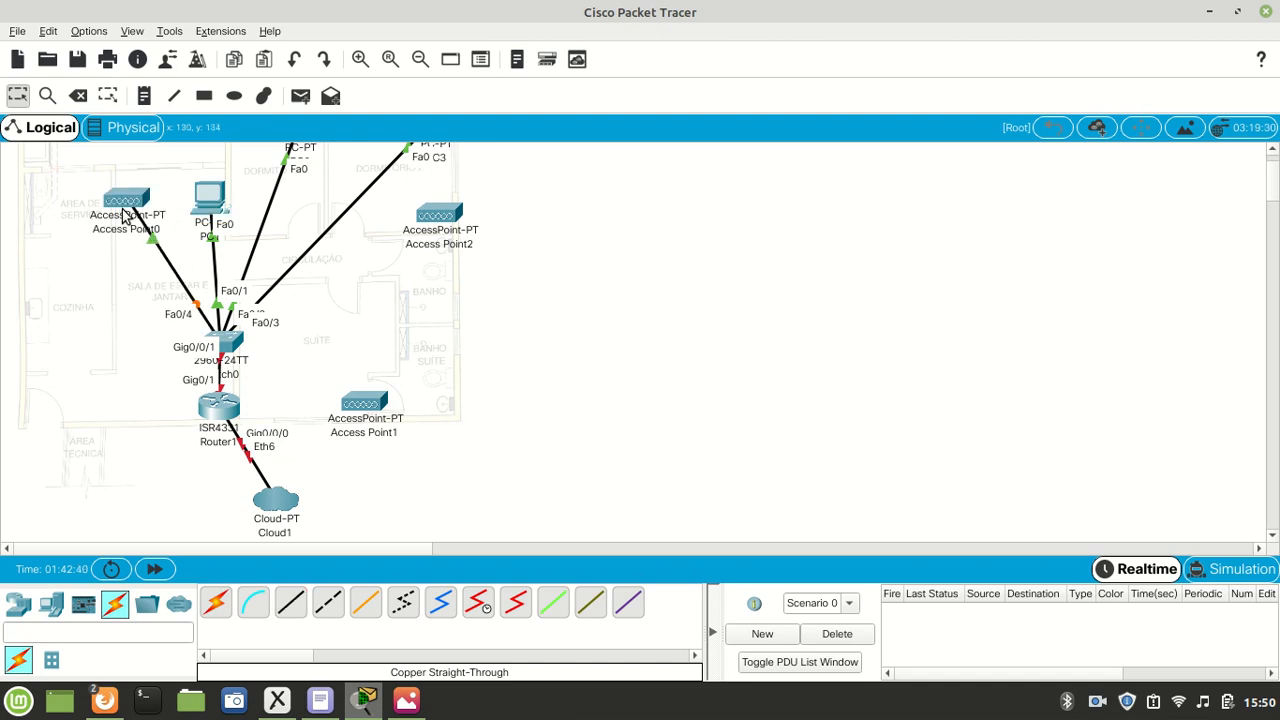
- Cable Port 0 of Access Point1 to the switch's FastEthernet0/5 with a Copper Straight-Through cable
{"action": "left_click", "coordinate": [291, 601]}
{"action": "left_click", "coordinate": [366, 405]}
{"action": "left_click", "coordinate": [395, 404]}
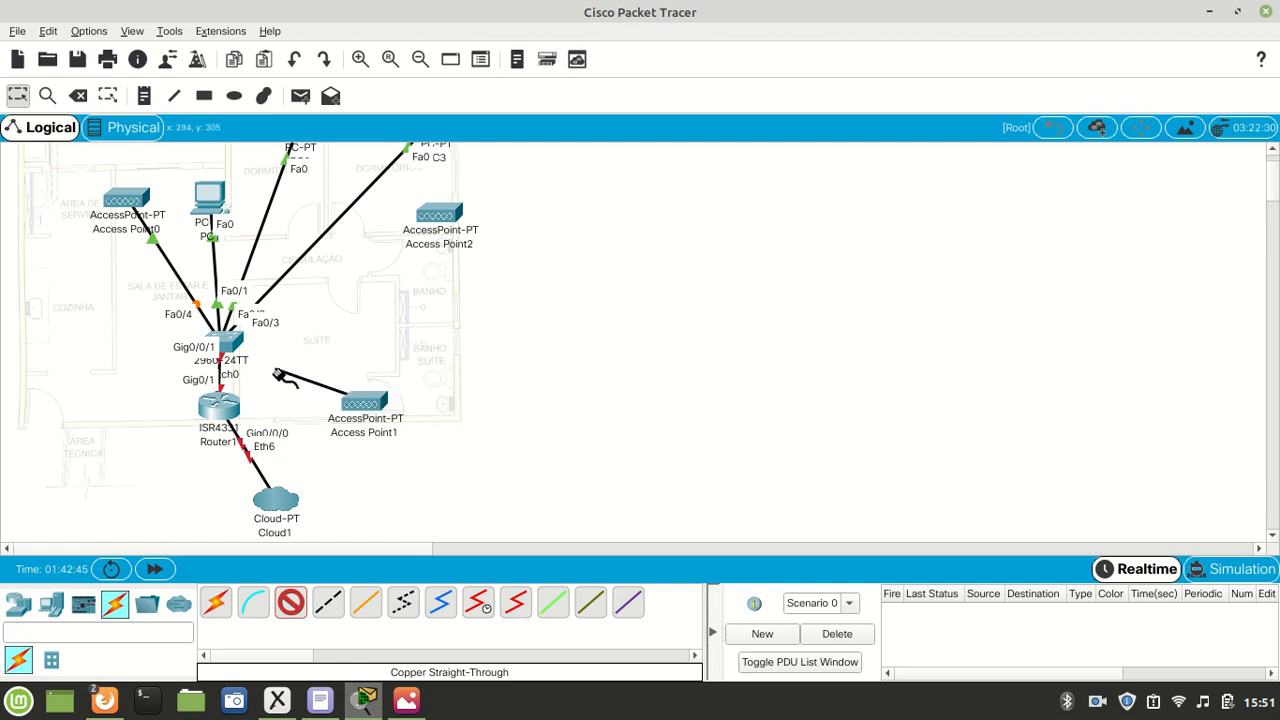
{"action": "left_click", "coordinate": [226, 342]}
{"action": "left_click", "coordinate": [343, 33]}
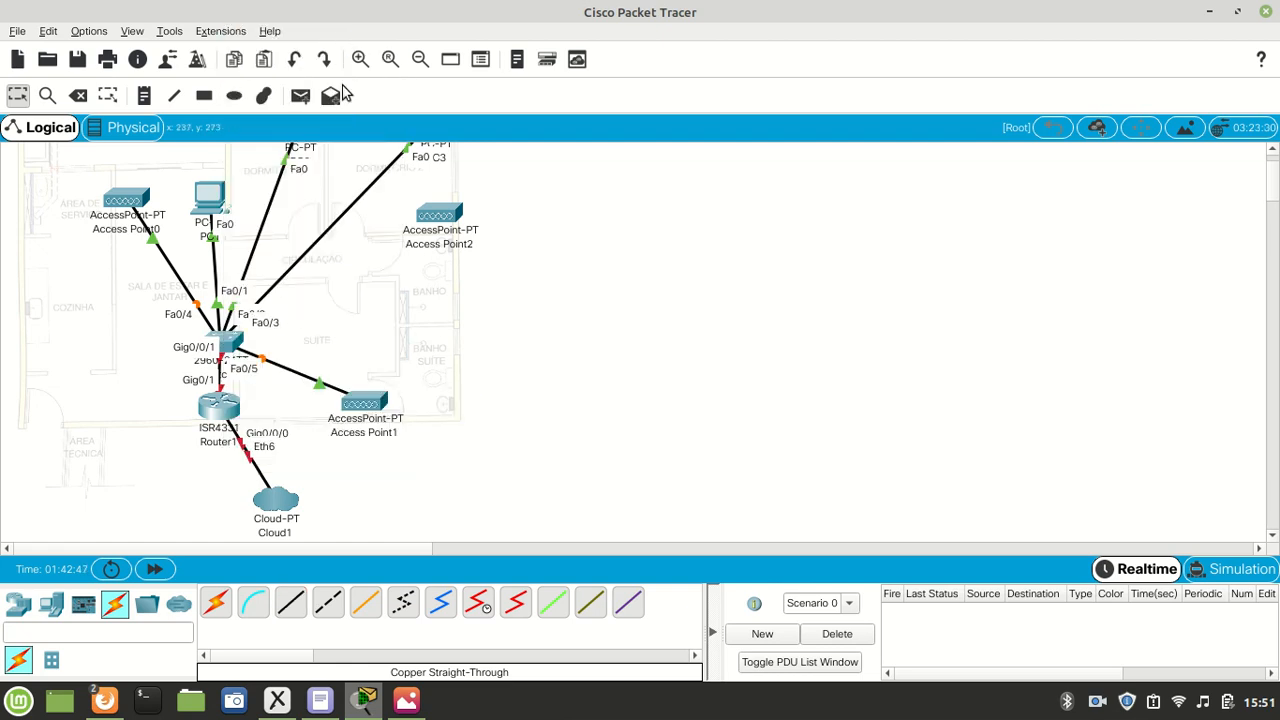
- Cable Port 0 of Access Point2 to the switch's FastEthernet0/6 with a Copper Straight-Through cable
{"action": "left_click", "coordinate": [291, 606]}
{"action": "left_click", "coordinate": [430, 215]}
{"action": "left_click", "coordinate": [447, 226]}
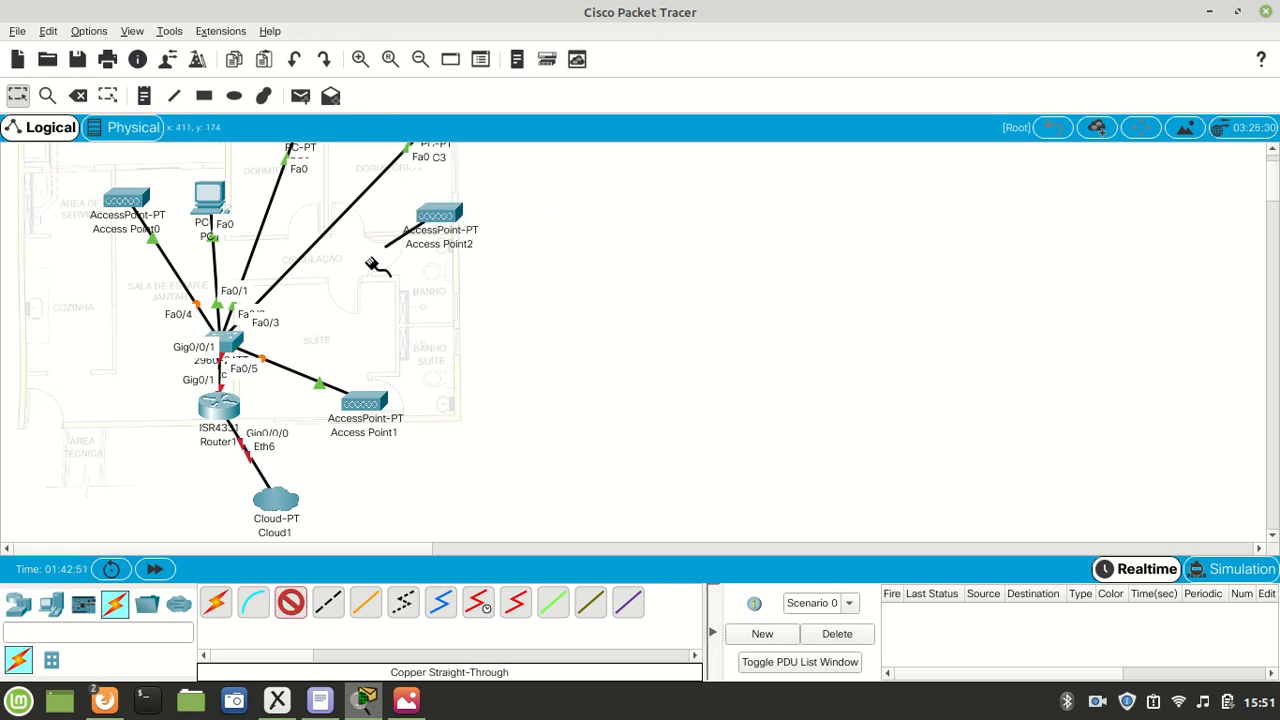
{"action": "left_click", "coordinate": [226, 340]}
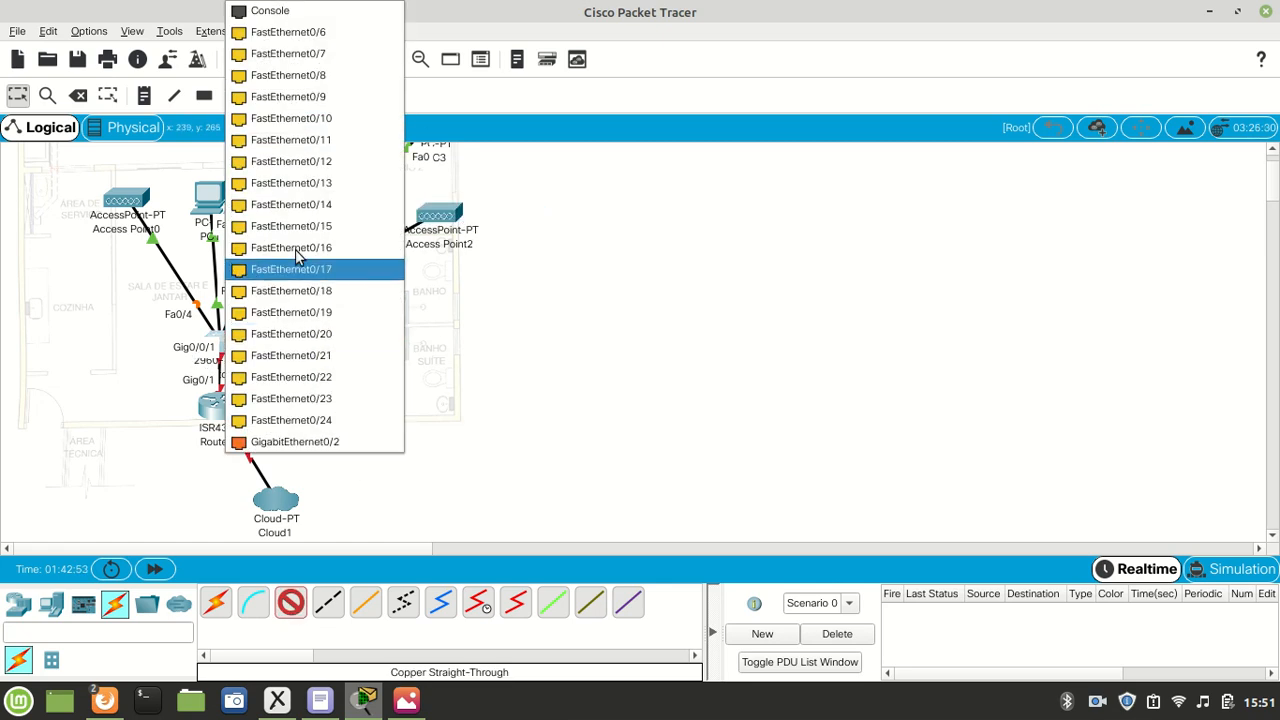
{"action": "left_click", "coordinate": [353, 33]}
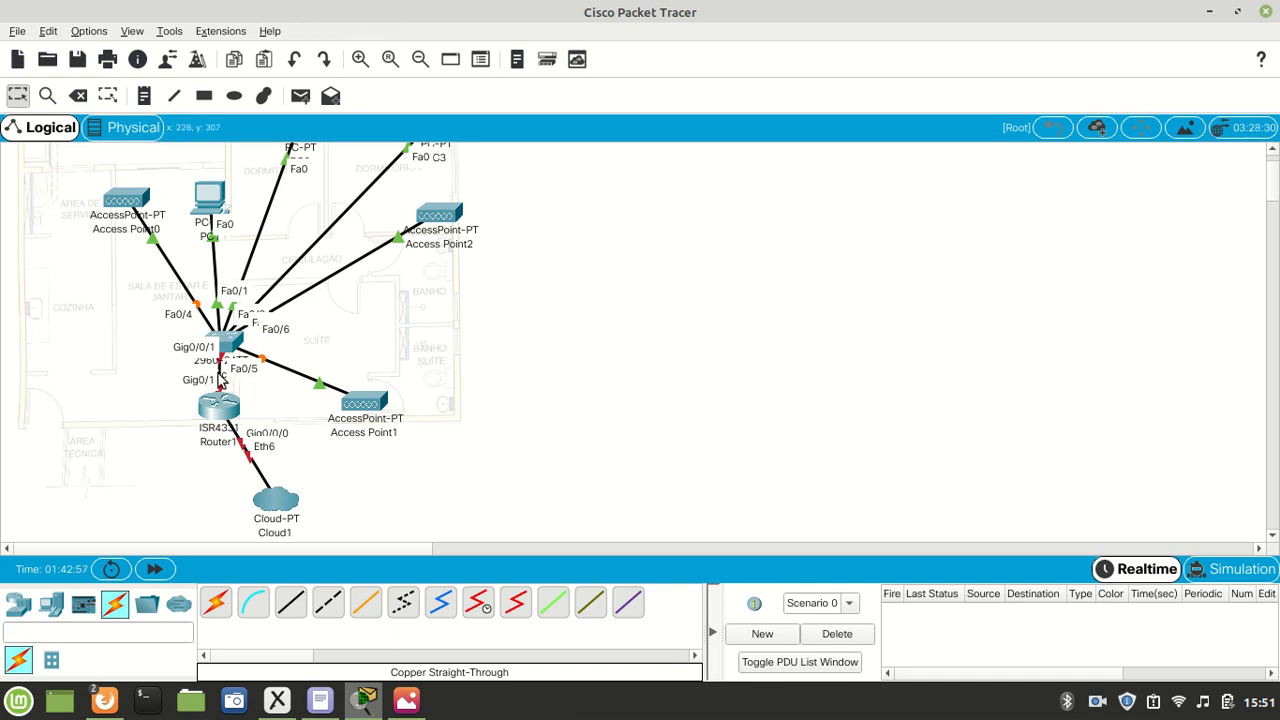
{"action": "scroll", "coordinate": [237, 405], "scroll_direction": "up", "scroll_amount": 1}
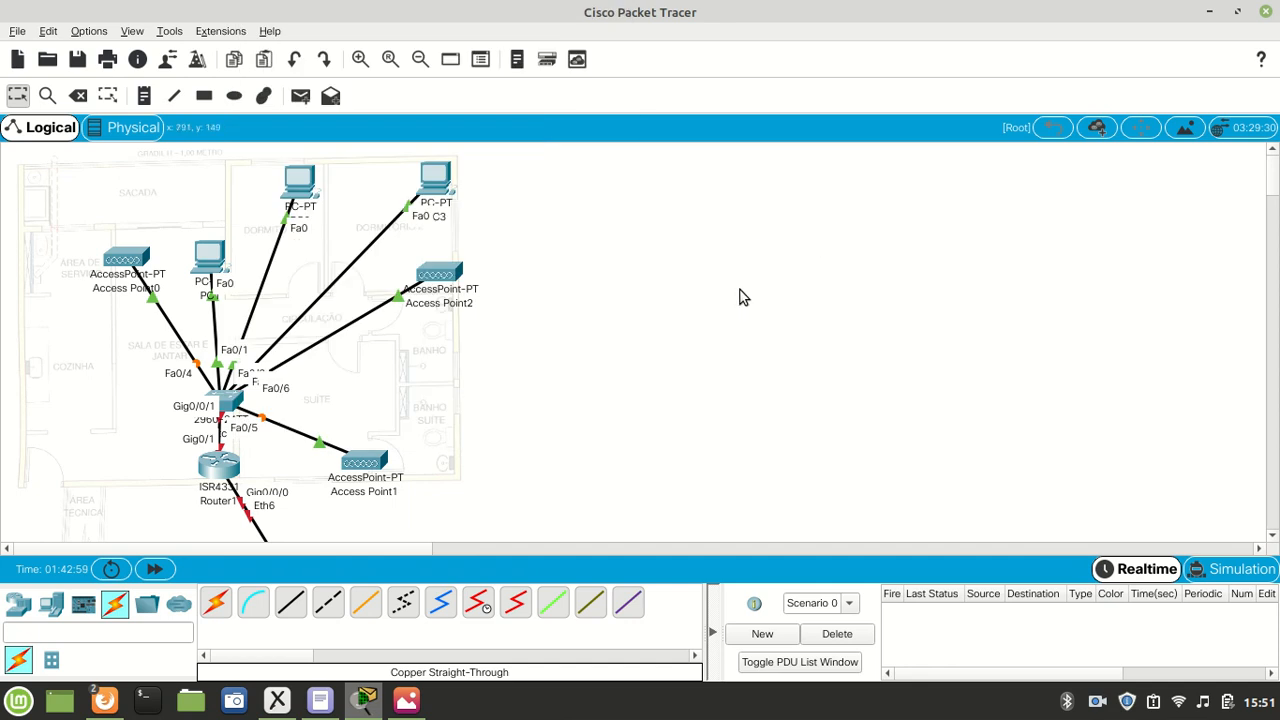
{"action": "scroll", "coordinate": [676, 321], "scroll_direction": "down", "scroll_amount": 2}
{"action": "scroll", "coordinate": [671, 331], "scroll_direction": "up", "scroll_amount": 2}
{"action": "scroll", "coordinate": [624, 398], "scroll_direction": "down", "scroll_amount": 2}
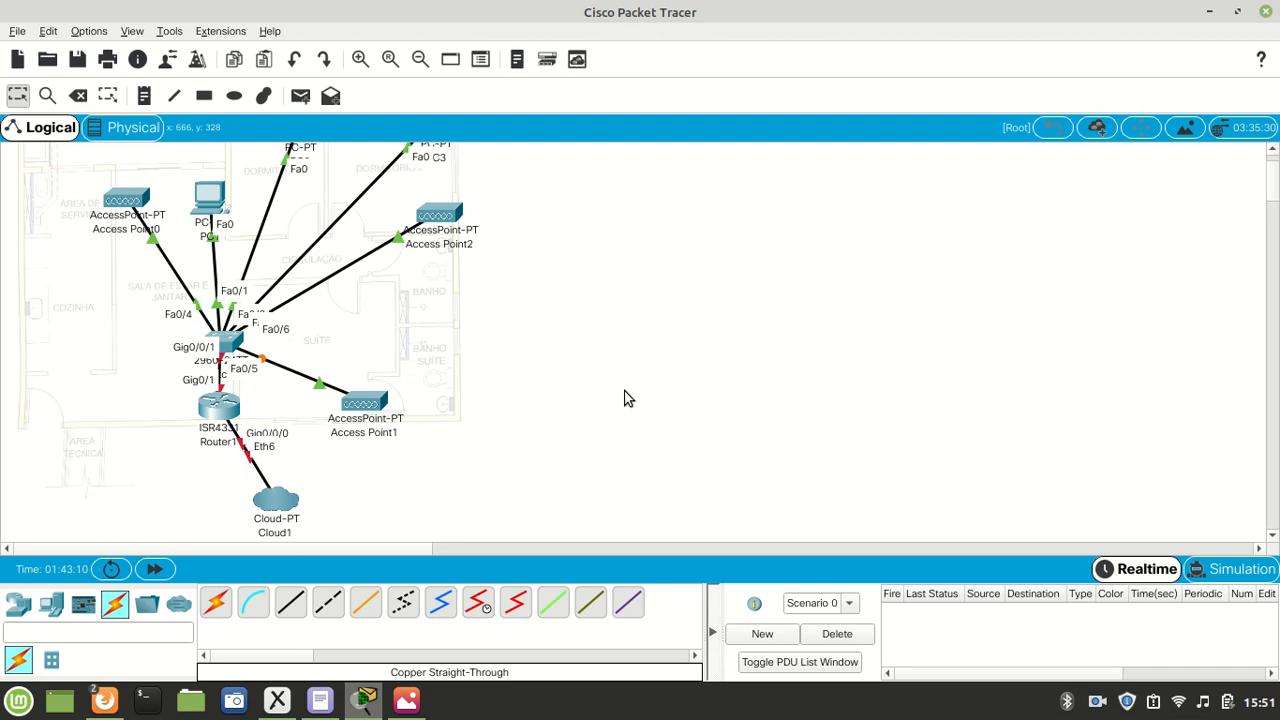
- Place a note reading 192.168.0.0/24 in the workspace beside the floor plan, and return to the Select tool
{"action": "scroll", "coordinate": [646, 404], "scroll_direction": "up", "scroll_amount": 2}
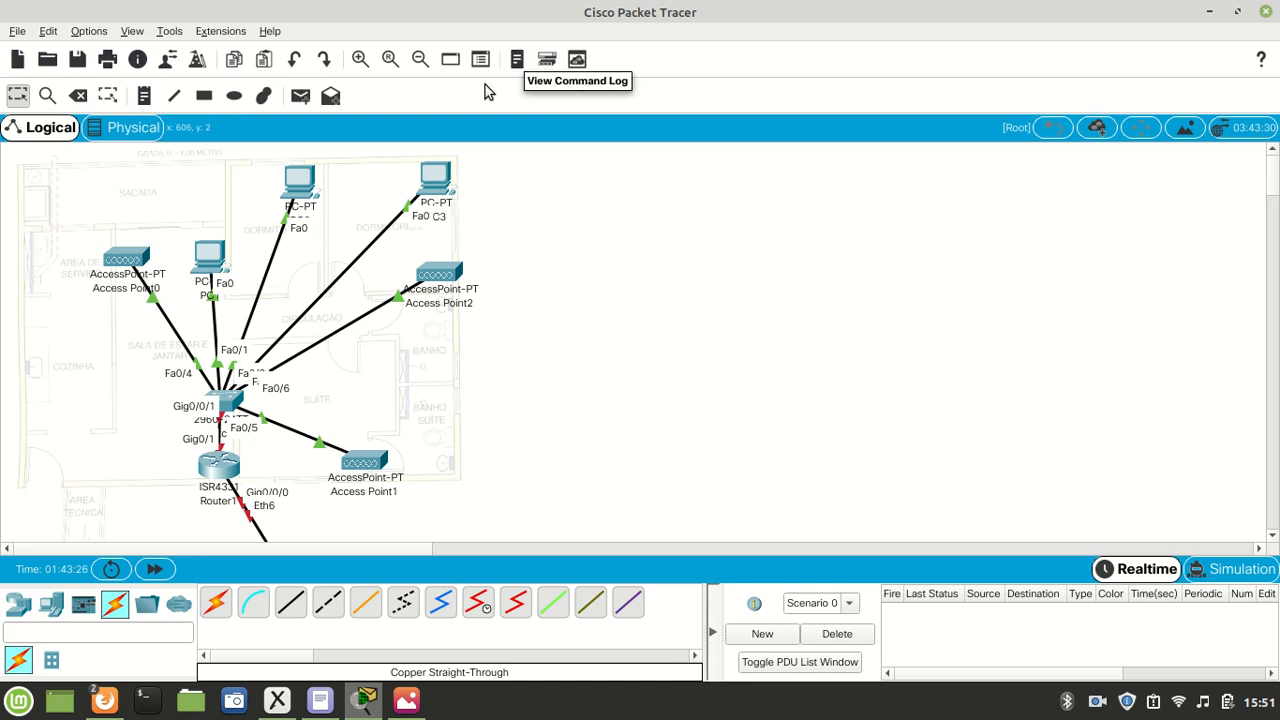
{"action": "left_click", "coordinate": [145, 100]}
{"action": "left_click", "coordinate": [517, 188]}
{"action": "type", "text": "192.168.0.0/24"}
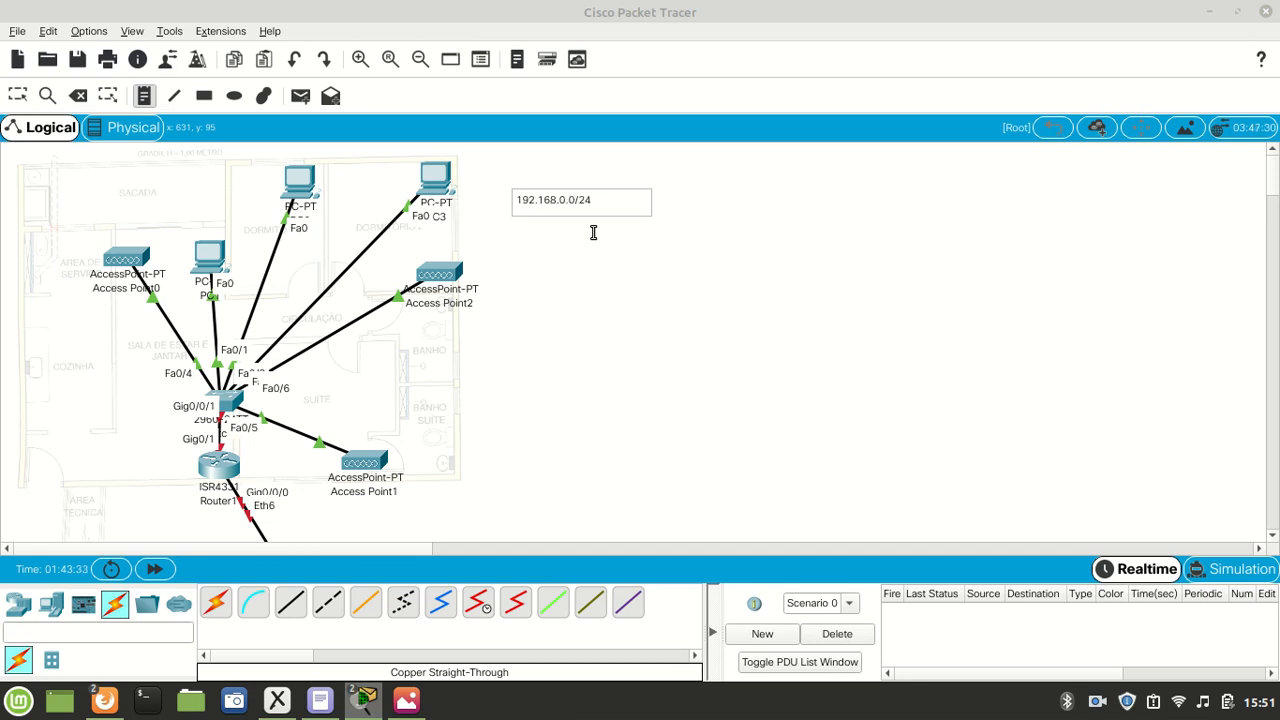
{"action": "left_click", "coordinate": [551, 301]}
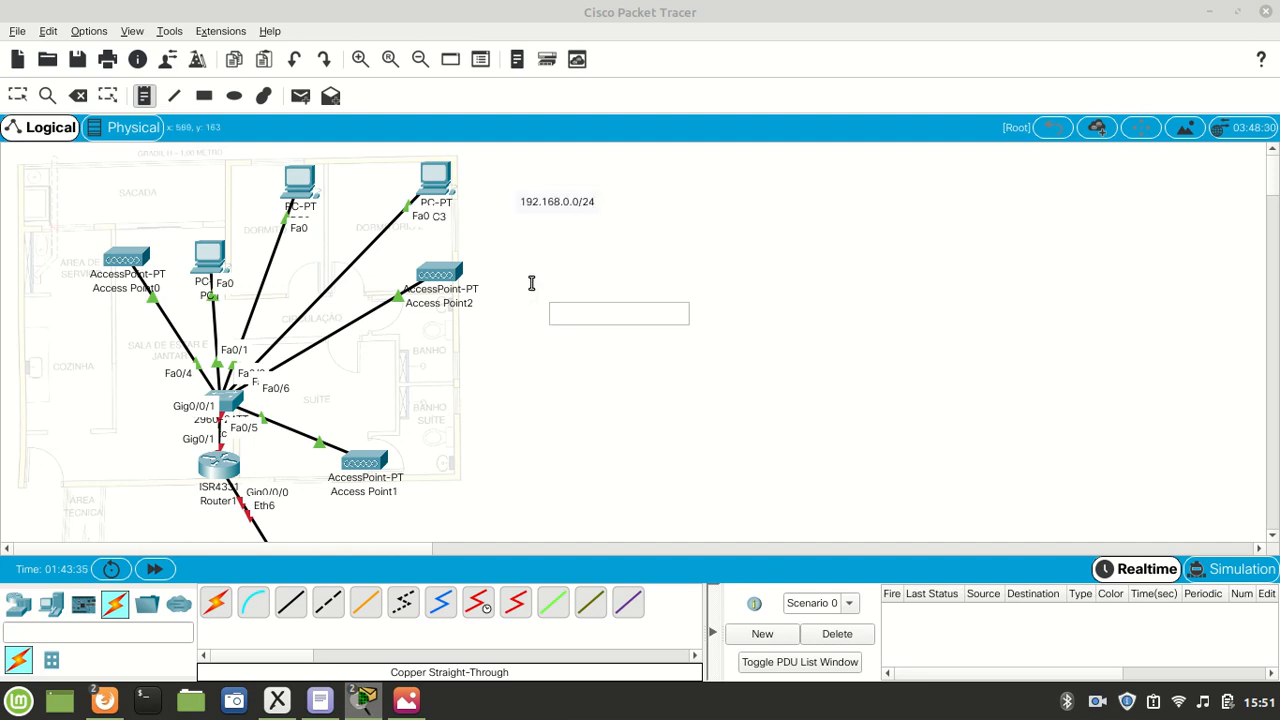
{"action": "left_click", "coordinate": [16, 95]}
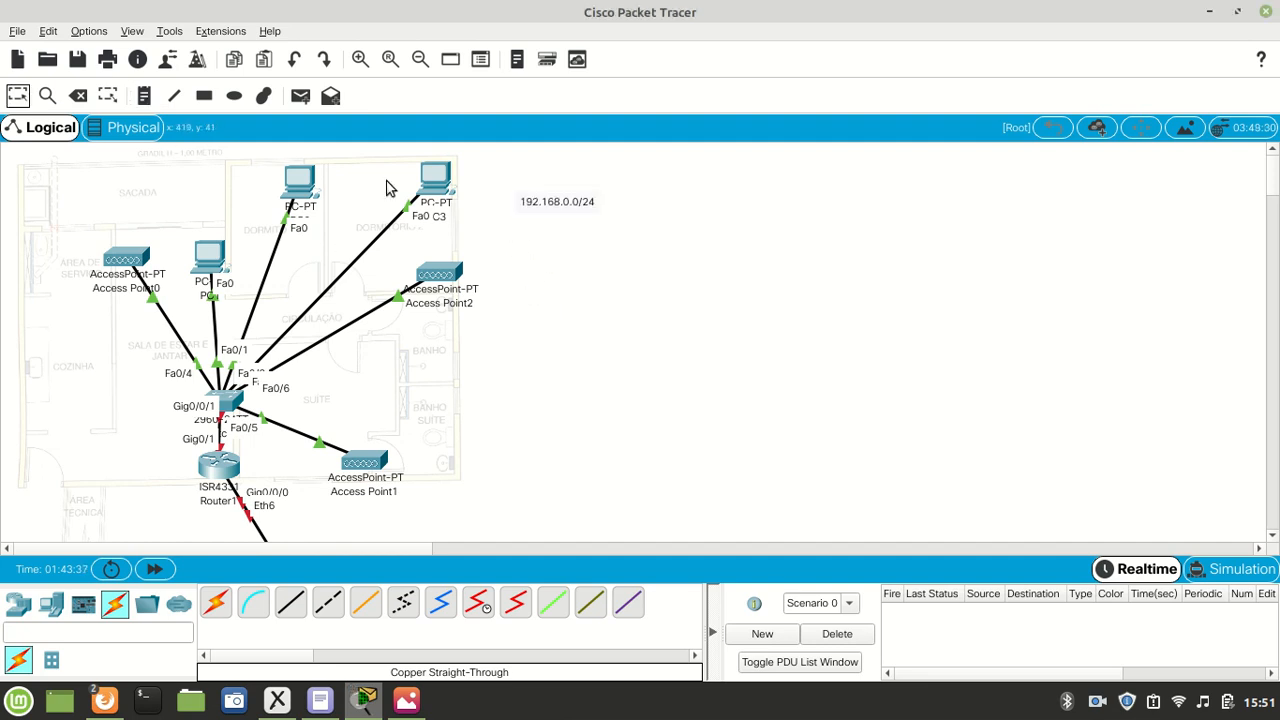
- Give PC1 the static IPv4 address 192.168.0.1 with subnet mask 255.255.255.0, and close its device window
{"action": "left_click", "coordinate": [205, 260]}
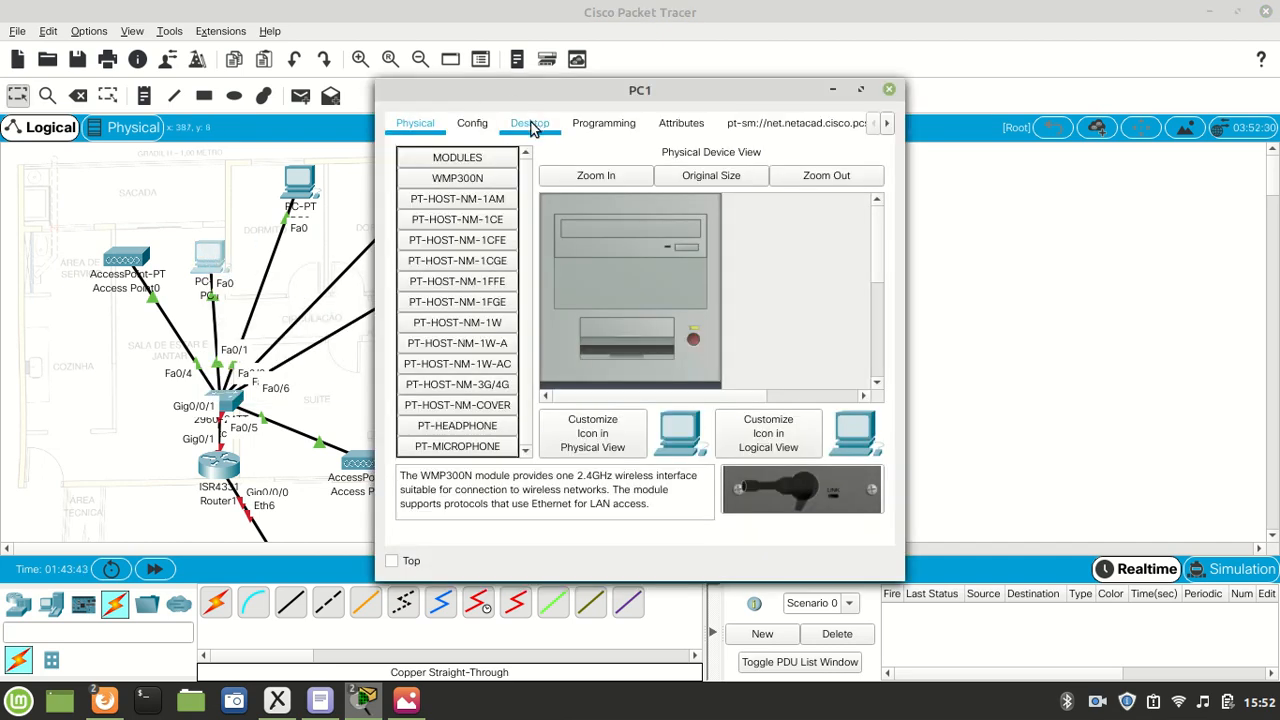
{"action": "left_click", "coordinate": [529, 123]}
{"action": "left_click", "coordinate": [446, 208]}
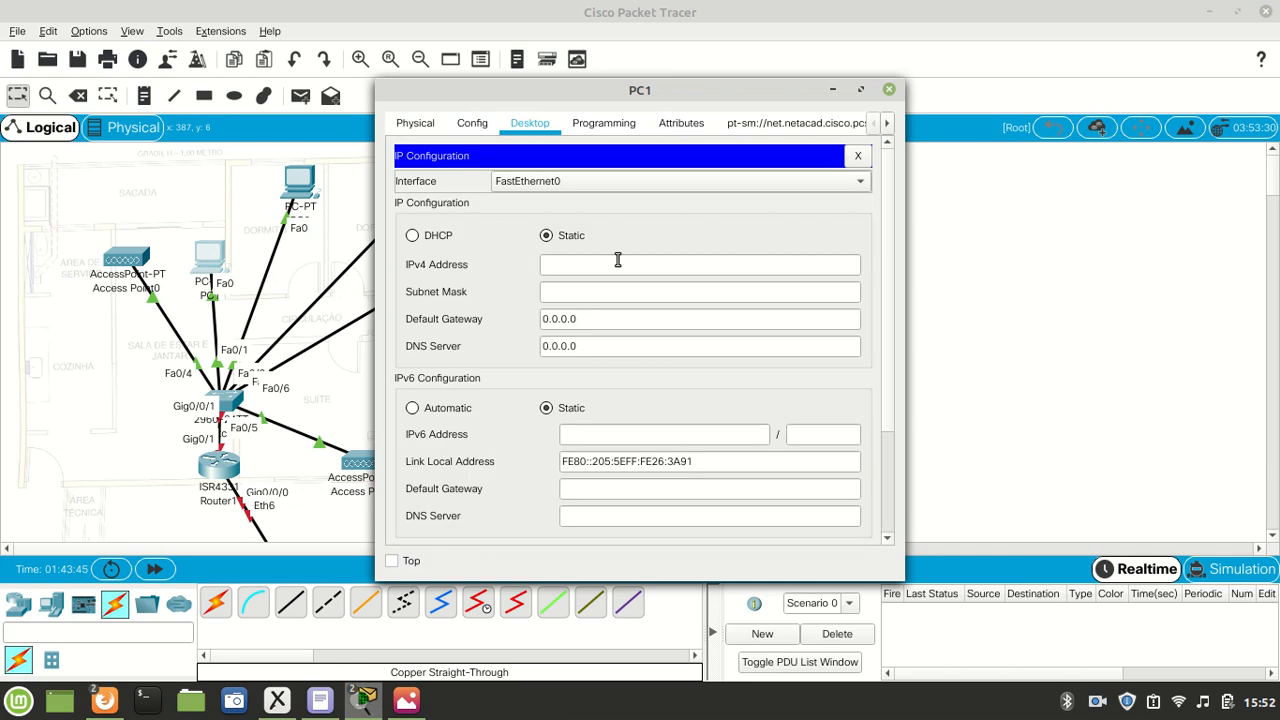
{"action": "left_click_drag", "start_coordinate": [690, 79], "coordinate": [1000, 35]}
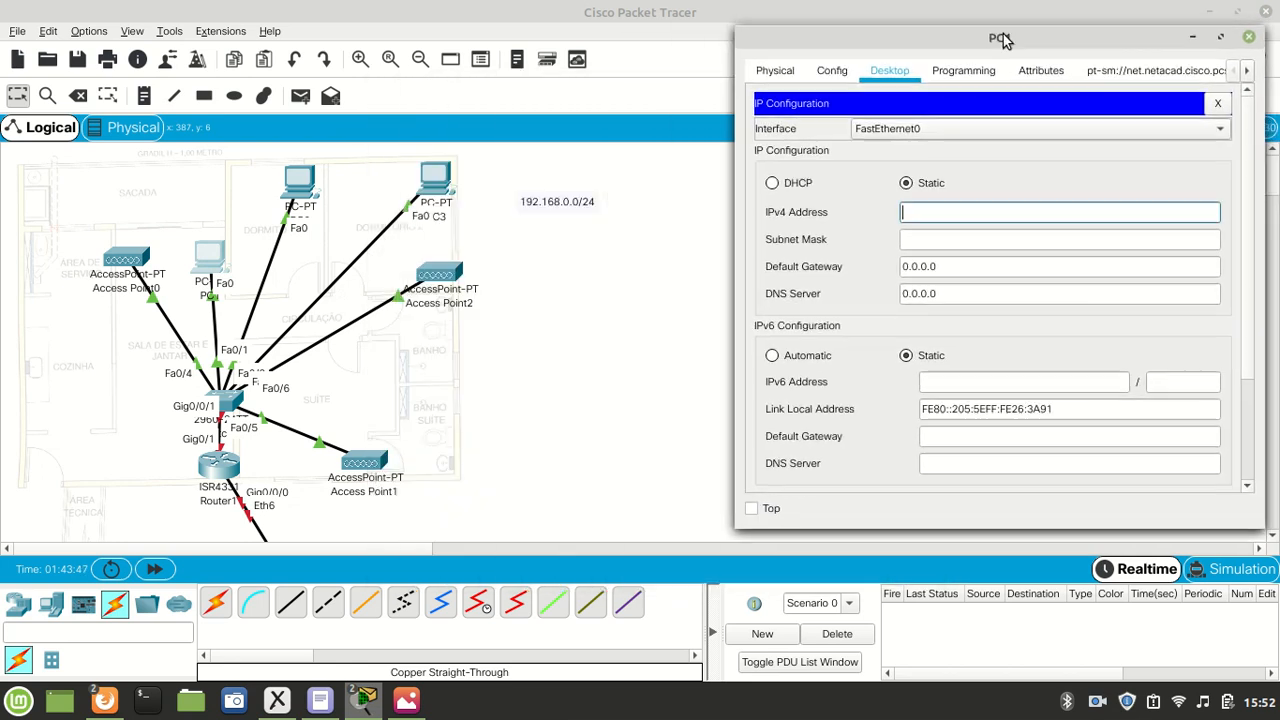
{"action": "type", "text": "192.168.0.1"}
{"action": "key", "text": "Tab"}
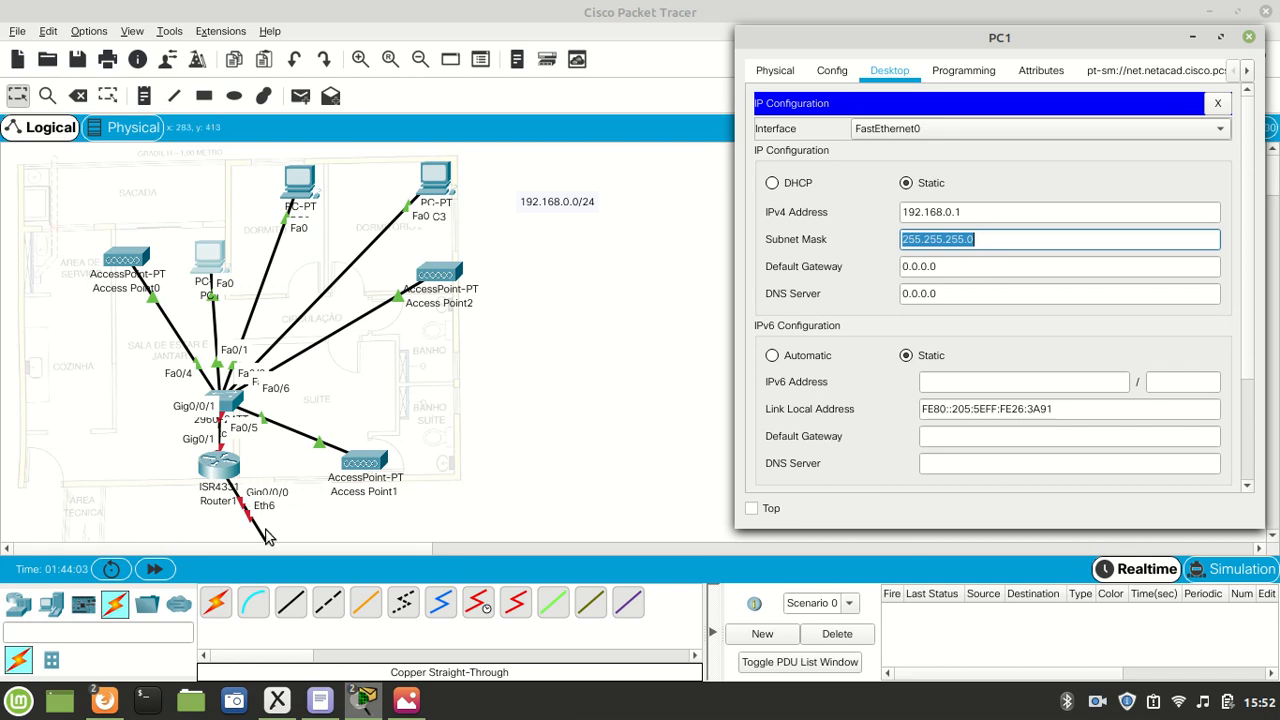
{"action": "key", "text": "Tab"}
{"action": "left_click", "coordinate": [960, 272]}
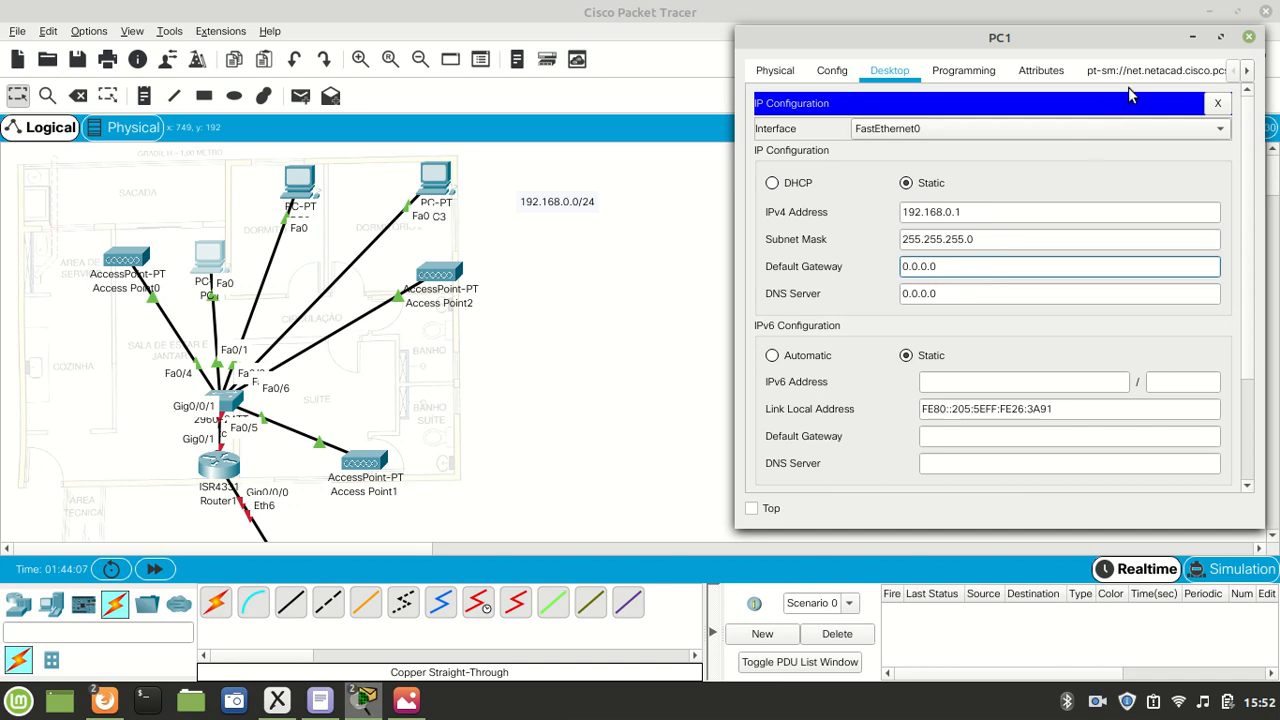
{"action": "left_click", "coordinate": [1249, 38]}
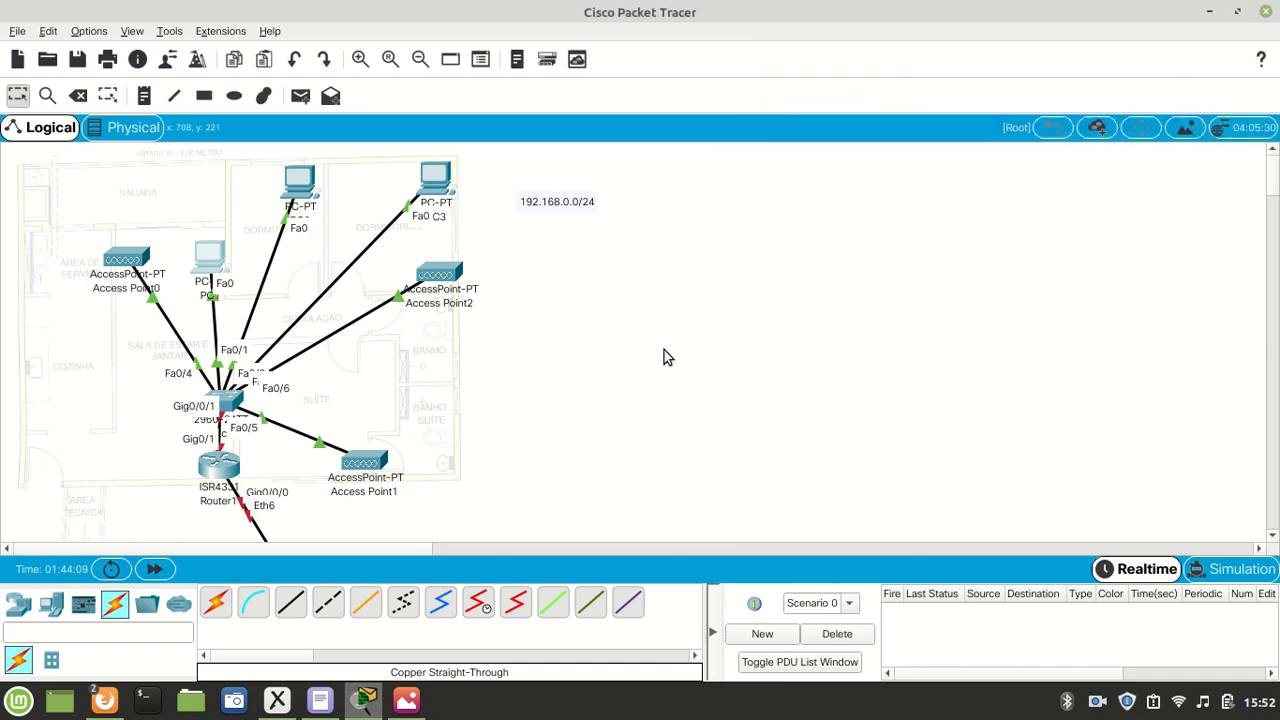
- Give PC2 the static IPv4 address 192.168.0.2 with subnet mask 255.255.255.0, and close its device window
{"action": "left_click", "coordinate": [305, 198]}
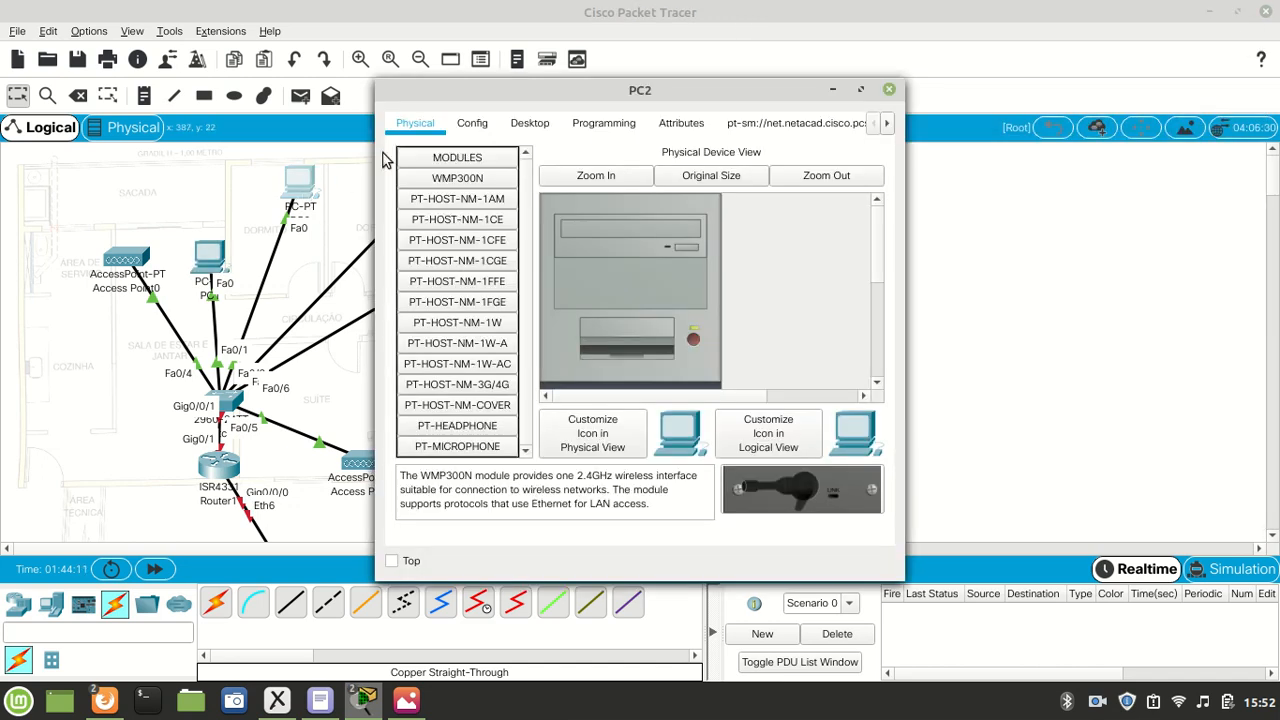
{"action": "left_click", "coordinate": [526, 120]}
{"action": "left_click", "coordinate": [461, 197]}
{"action": "left_click", "coordinate": [588, 270]}
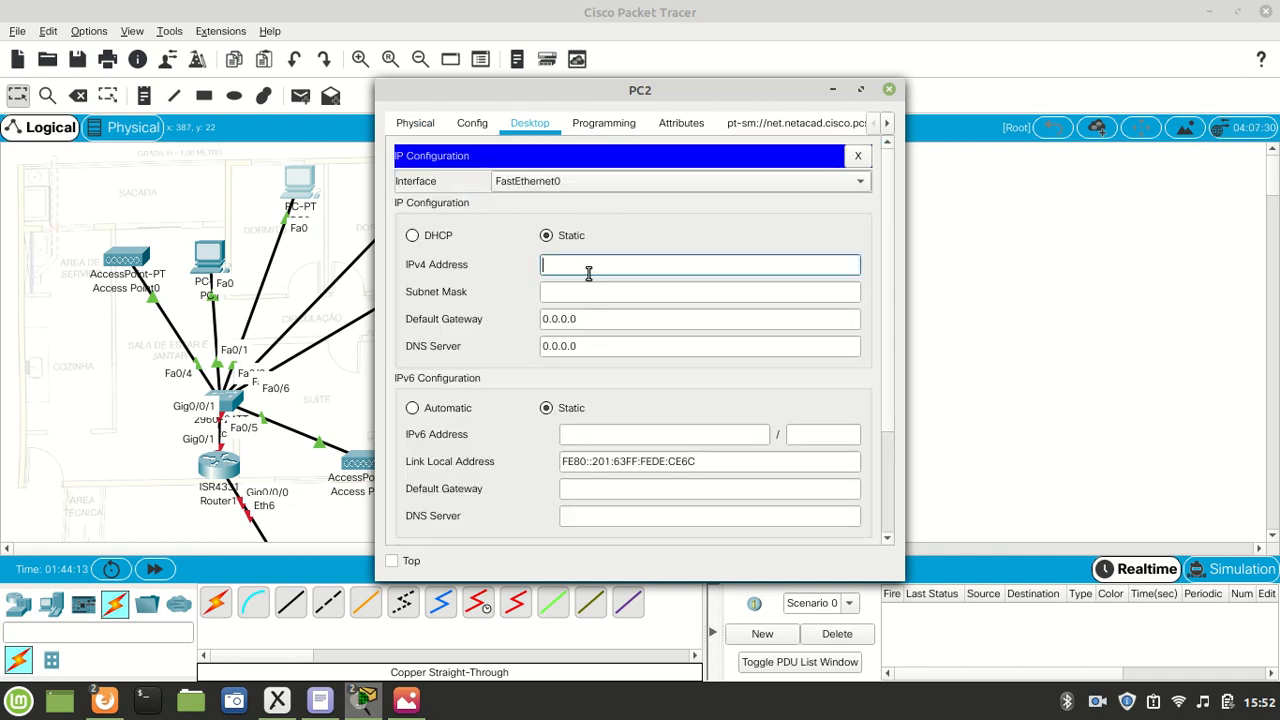
{"action": "type", "text": "192.168.0.2"}
{"action": "key", "text": "Tab"}
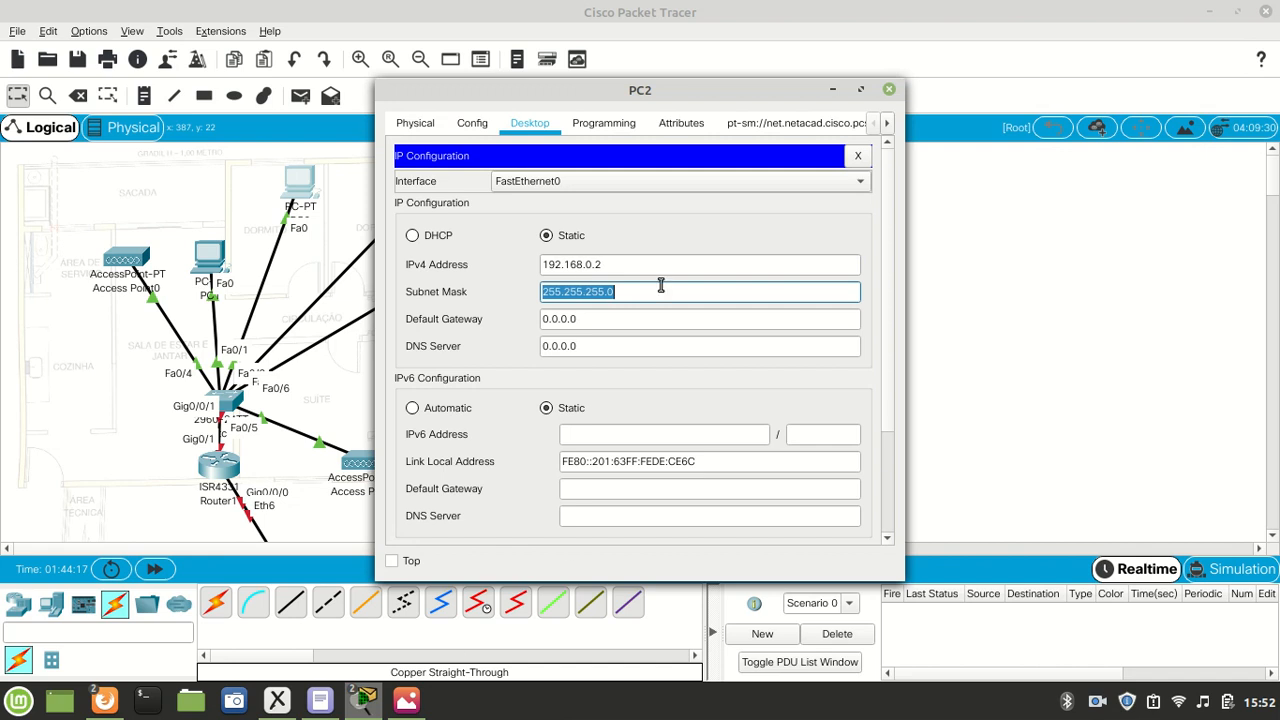
{"action": "left_click", "coordinate": [887, 91]}
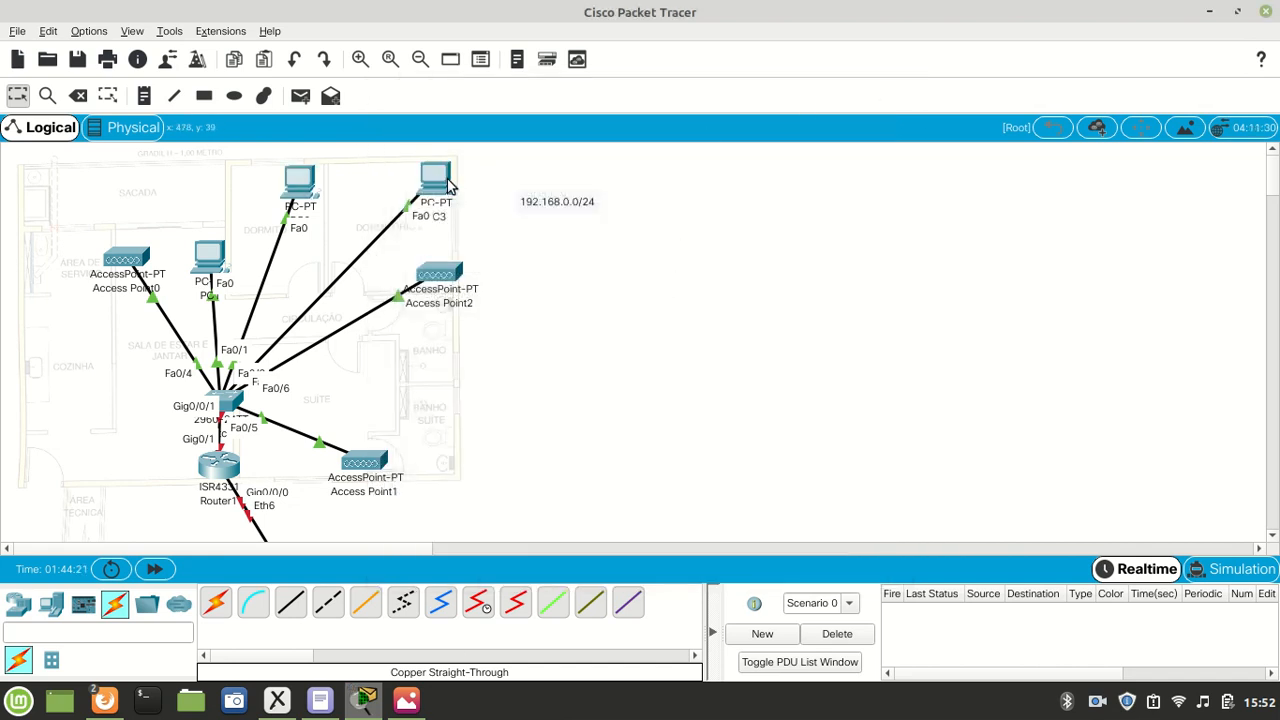
- Give PC3 the static IPv4 address 192.168.0.3 with subnet mask 255.255.255.0, and close its device window
{"action": "left_click", "coordinate": [435, 180]}
{"action": "left_click", "coordinate": [537, 124]}
{"action": "left_click", "coordinate": [458, 207]}
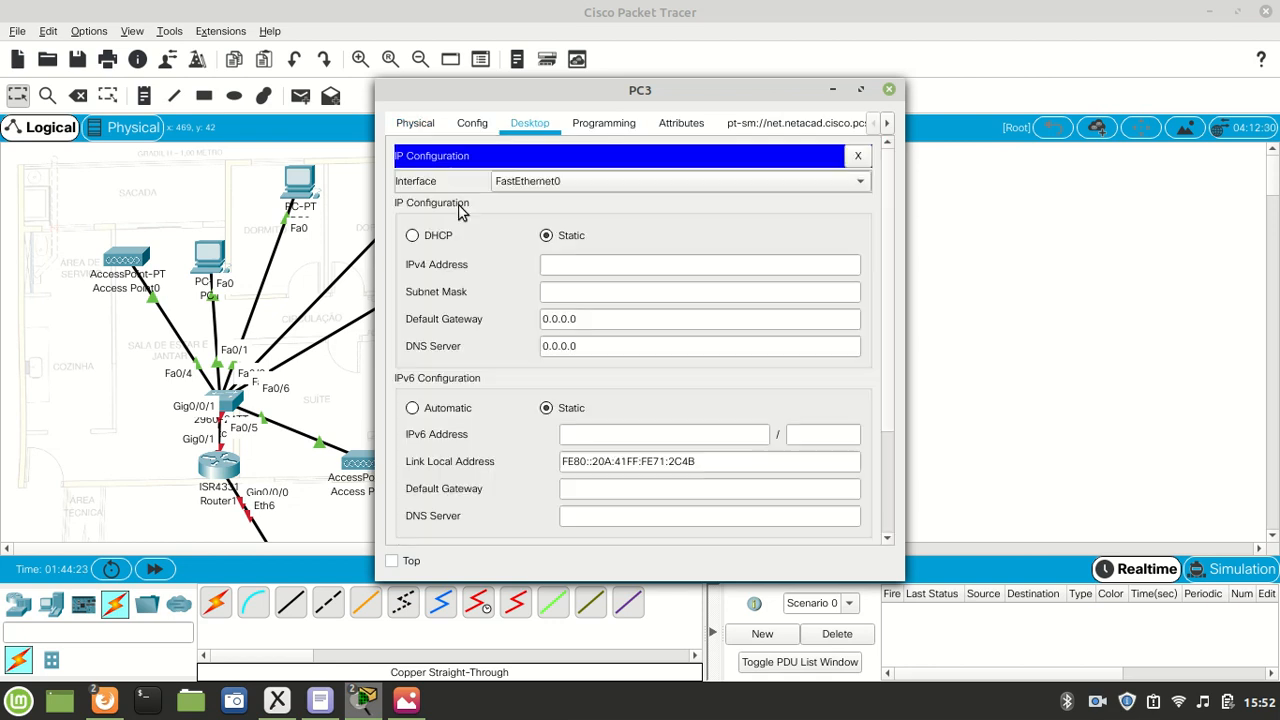
{"action": "left_click", "coordinate": [617, 263]}
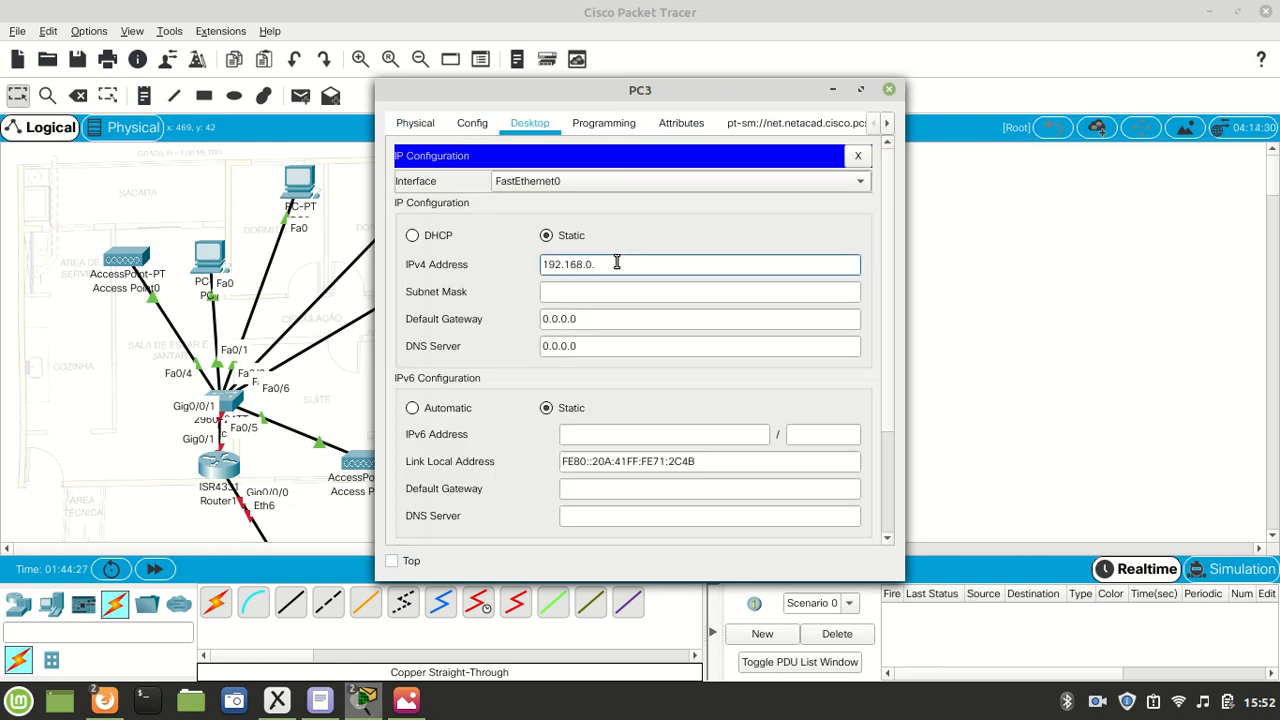
{"action": "key", "text": "Tab"}
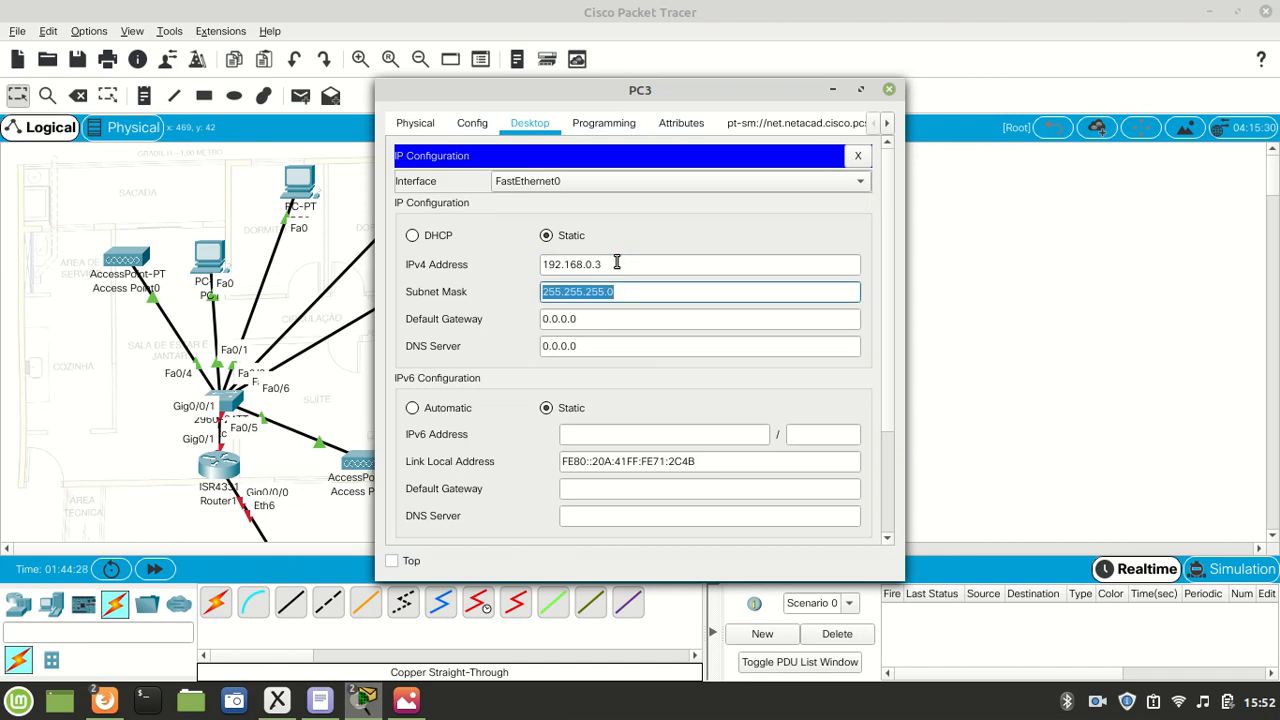
{"action": "left_click", "coordinate": [889, 90]}
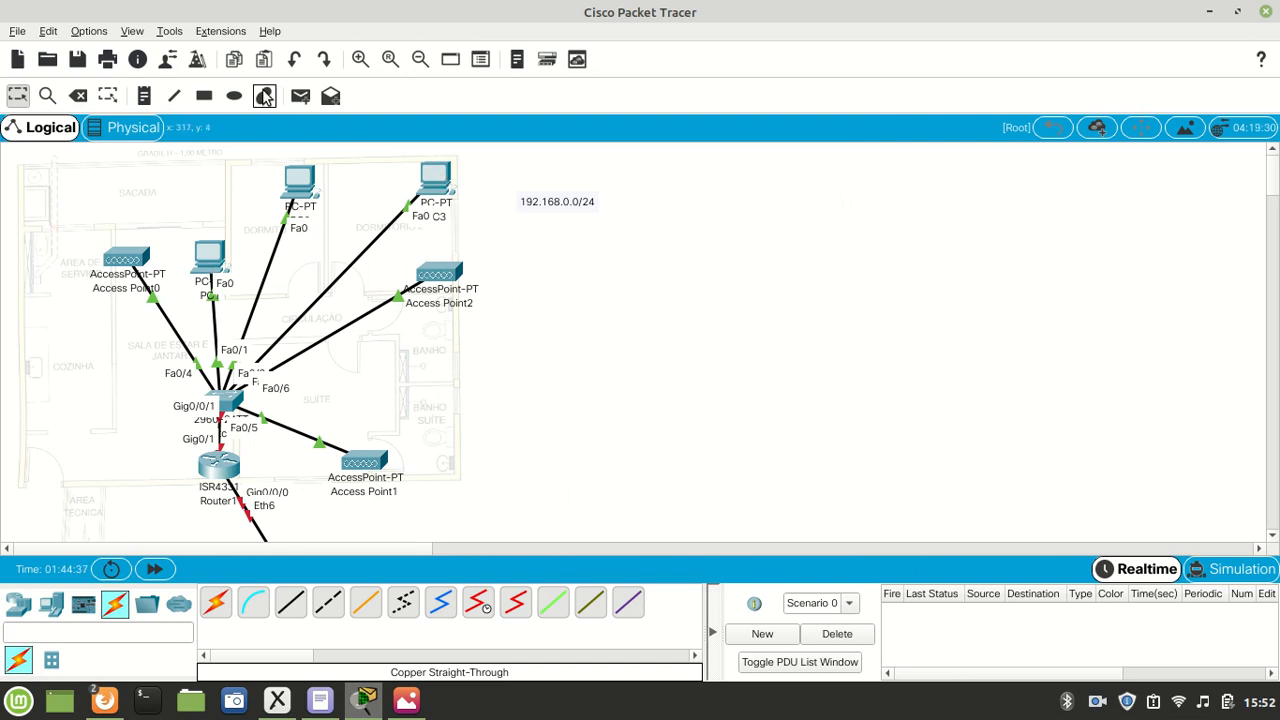
- Test connectivity by sending a simple PDU from PC1 to PC2 and another from PC3 to PC2
{"action": "left_click", "coordinate": [300, 96]}
{"action": "left_click", "coordinate": [207, 254]}
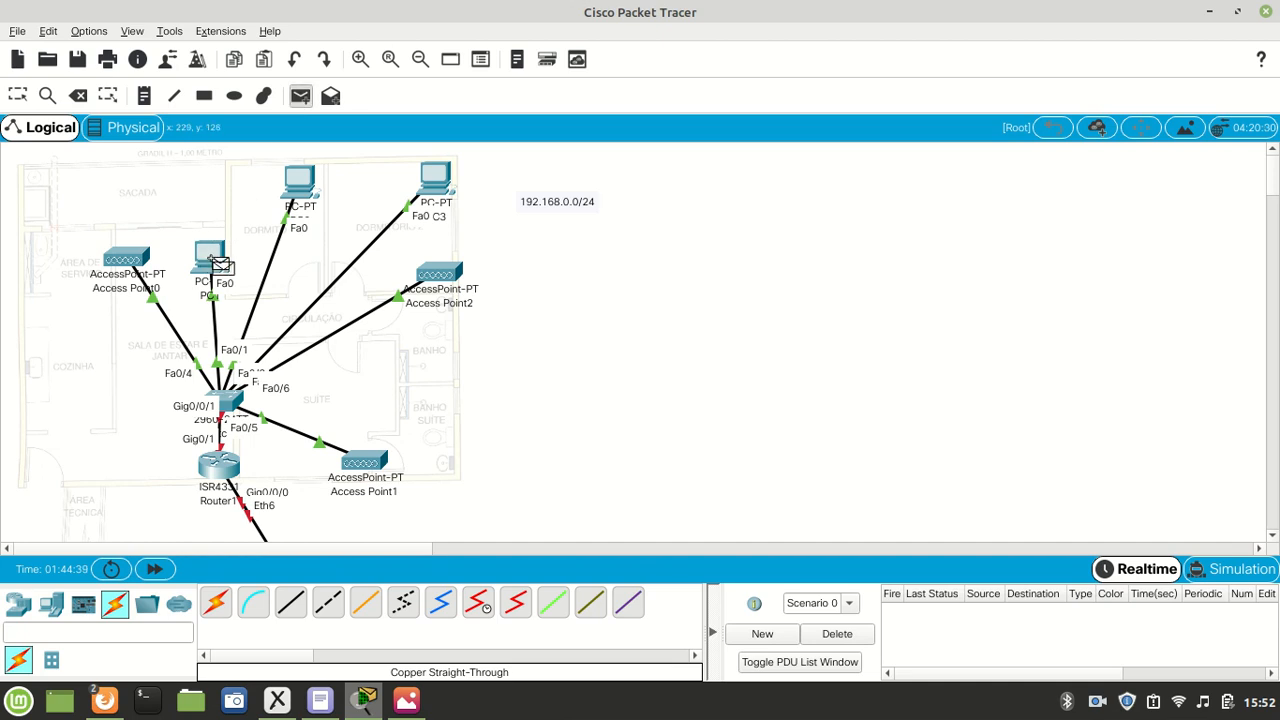
{"action": "left_click", "coordinate": [297, 188]}
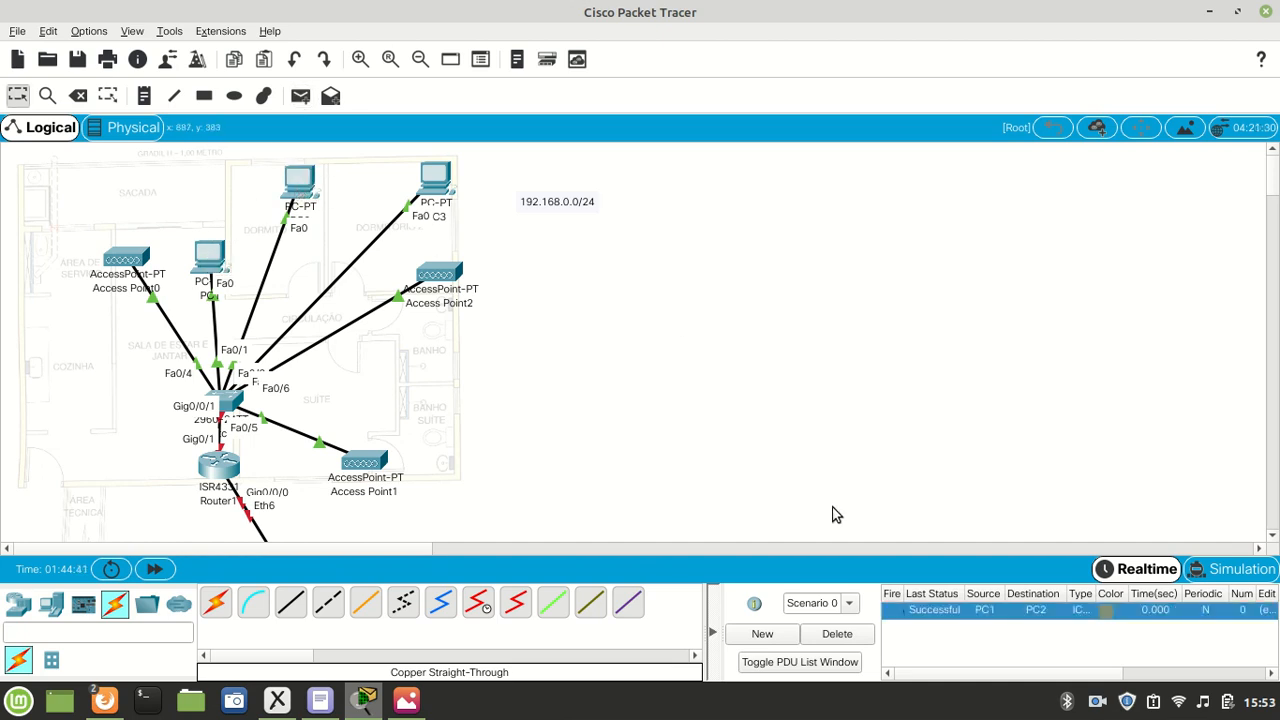
{"action": "left_click", "coordinate": [300, 96]}
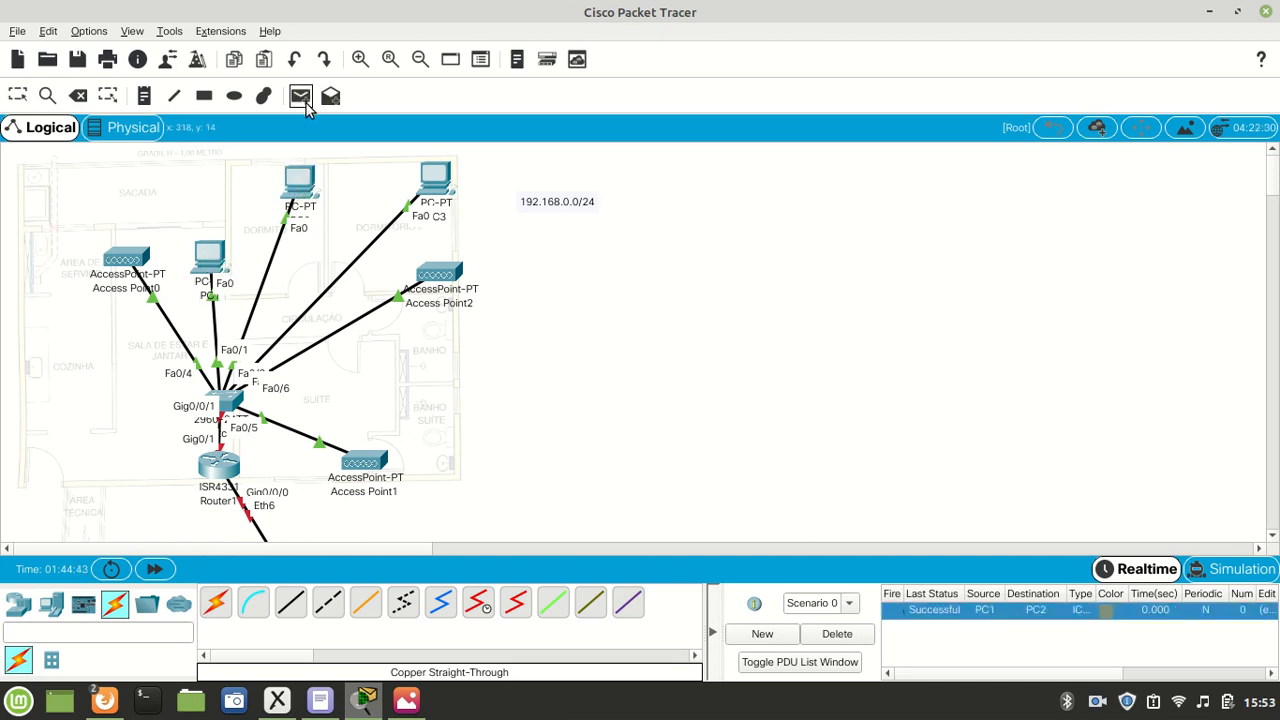
{"action": "left_click", "coordinate": [442, 185]}
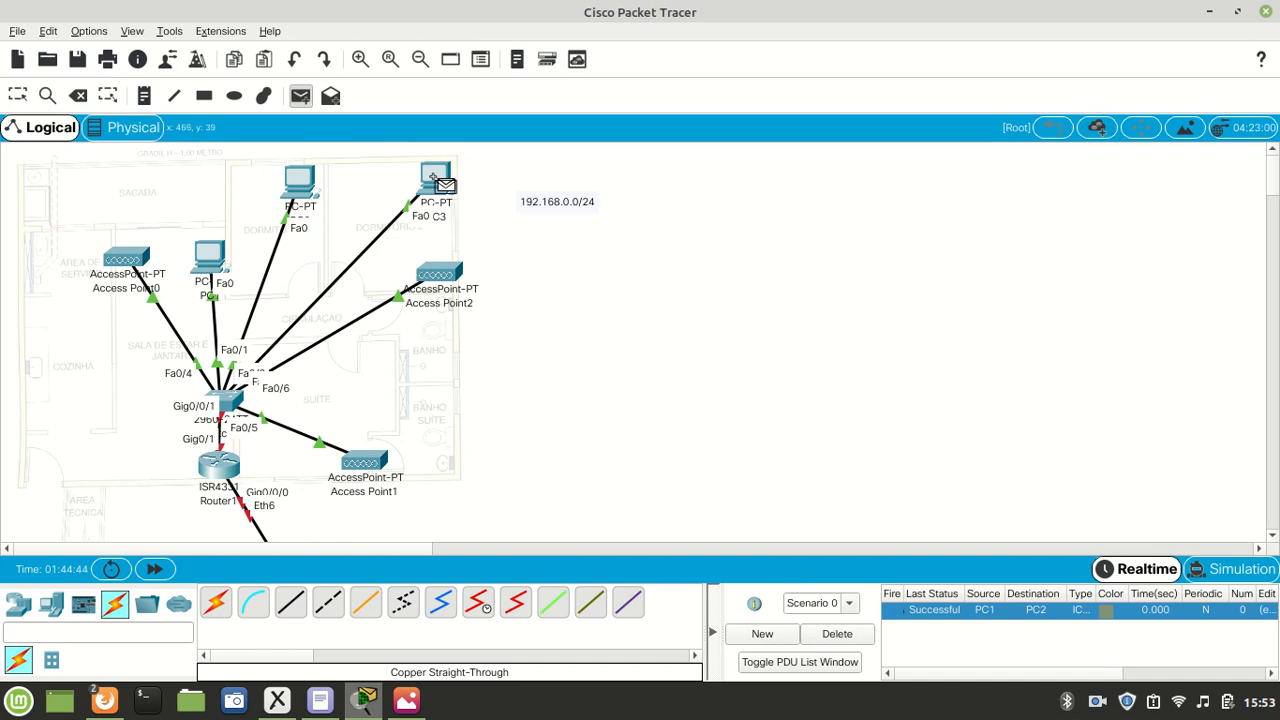
{"action": "left_click", "coordinate": [298, 186]}
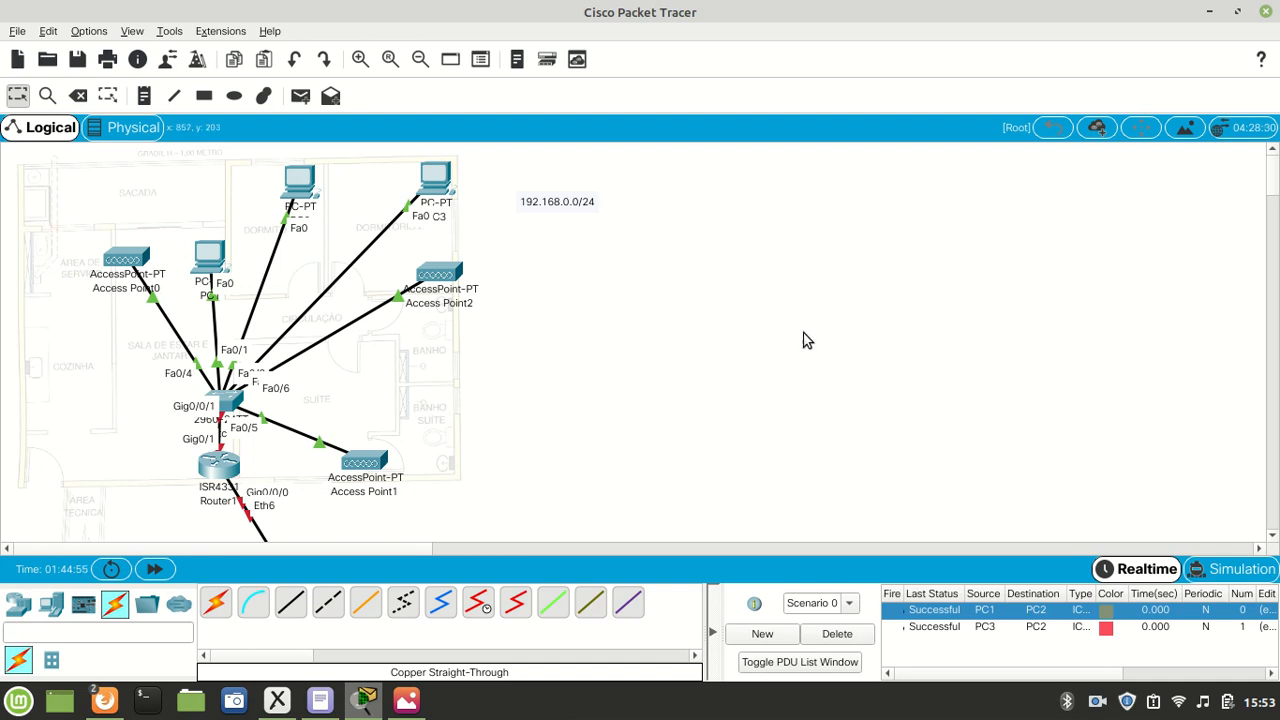
- Open Access Point0 in a maximized window and examine its enlarged physical view, global settings, Port 0 and Port 1
{"action": "left_click", "coordinate": [128, 259]}
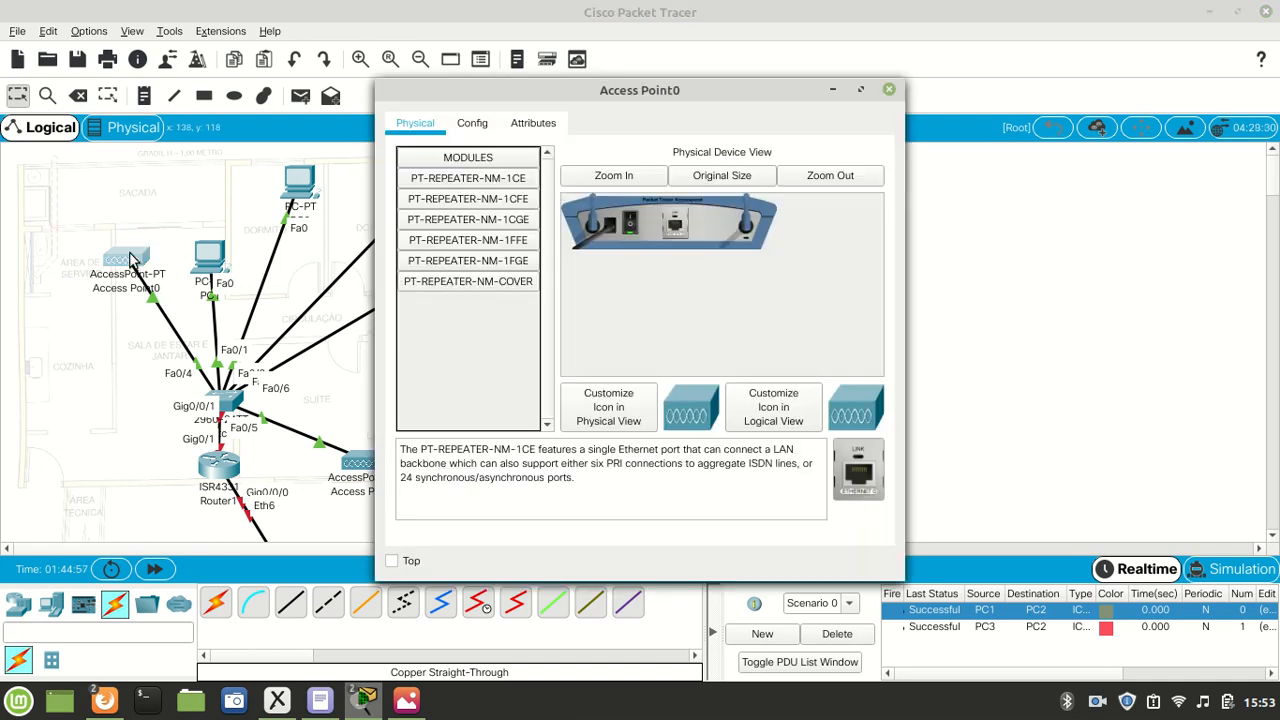
{"action": "double_click", "coordinate": [642, 97]}
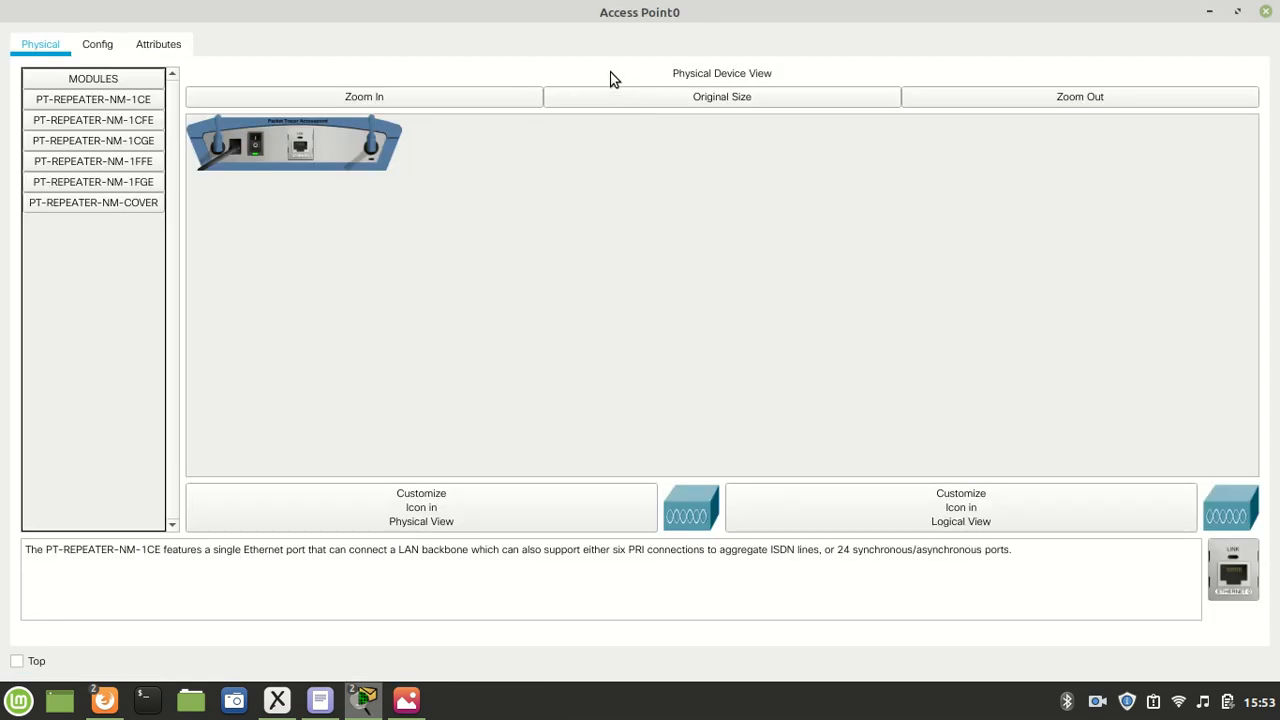
{"action": "left_click", "coordinate": [390, 105]}
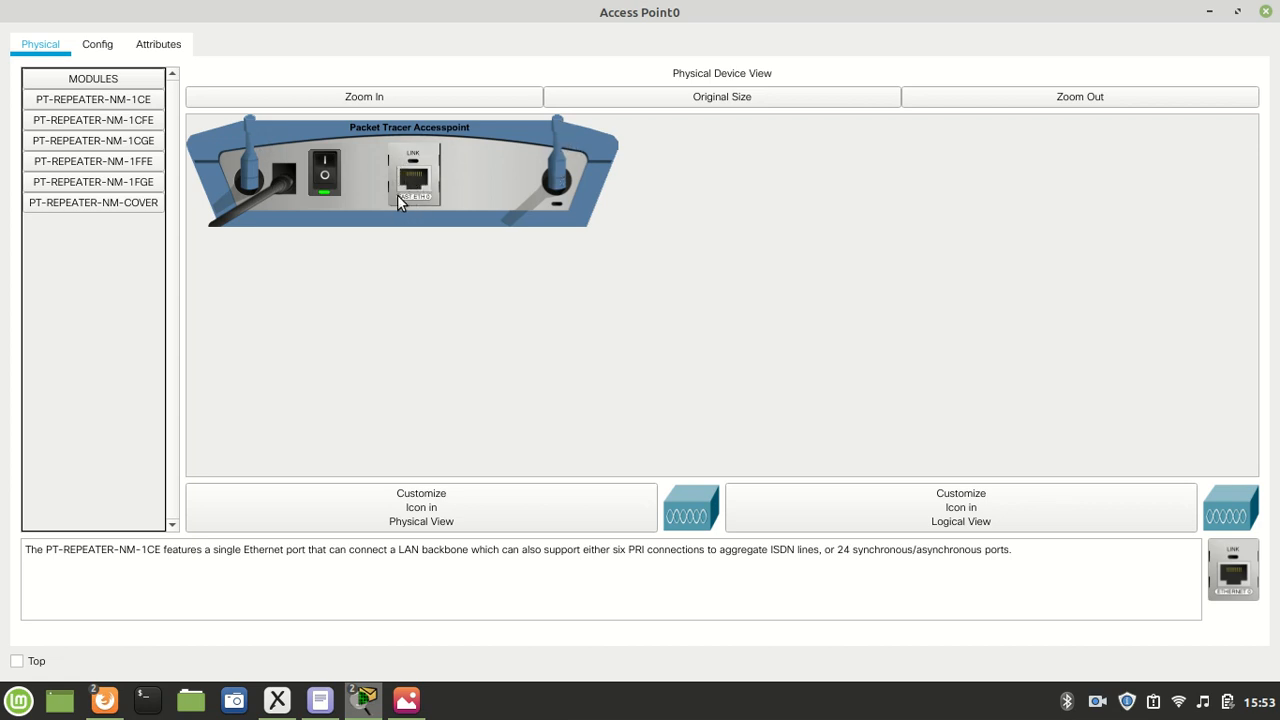
{"action": "left_click", "coordinate": [104, 55]}
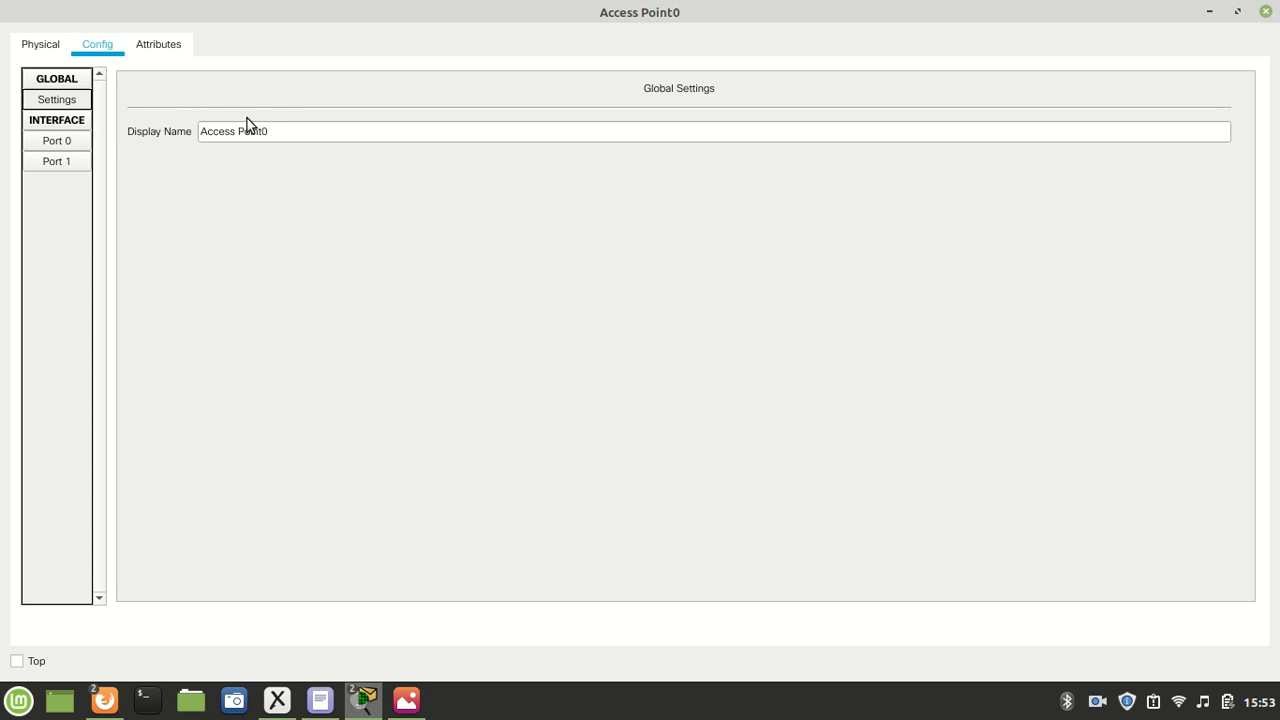
{"action": "left_click", "coordinate": [280, 131]}
{"action": "left_click", "coordinate": [246, 173]}
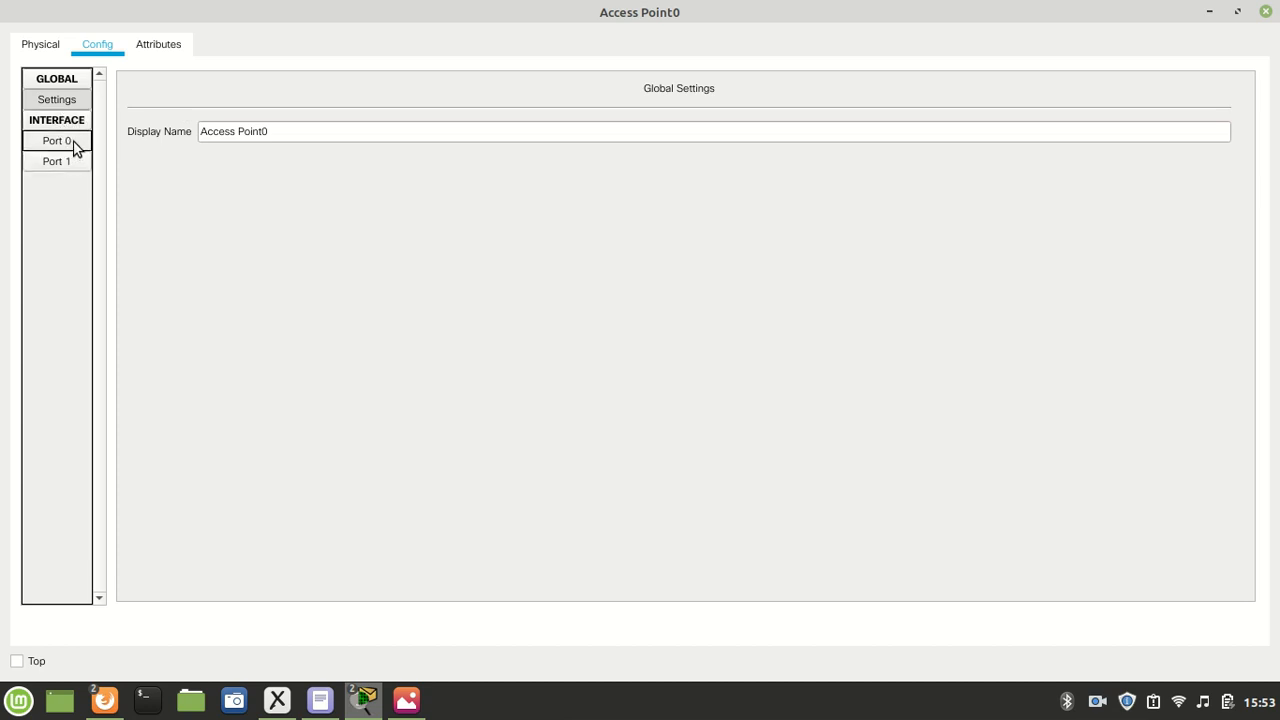
{"action": "left_click", "coordinate": [75, 146]}
{"action": "left_click", "coordinate": [76, 162]}
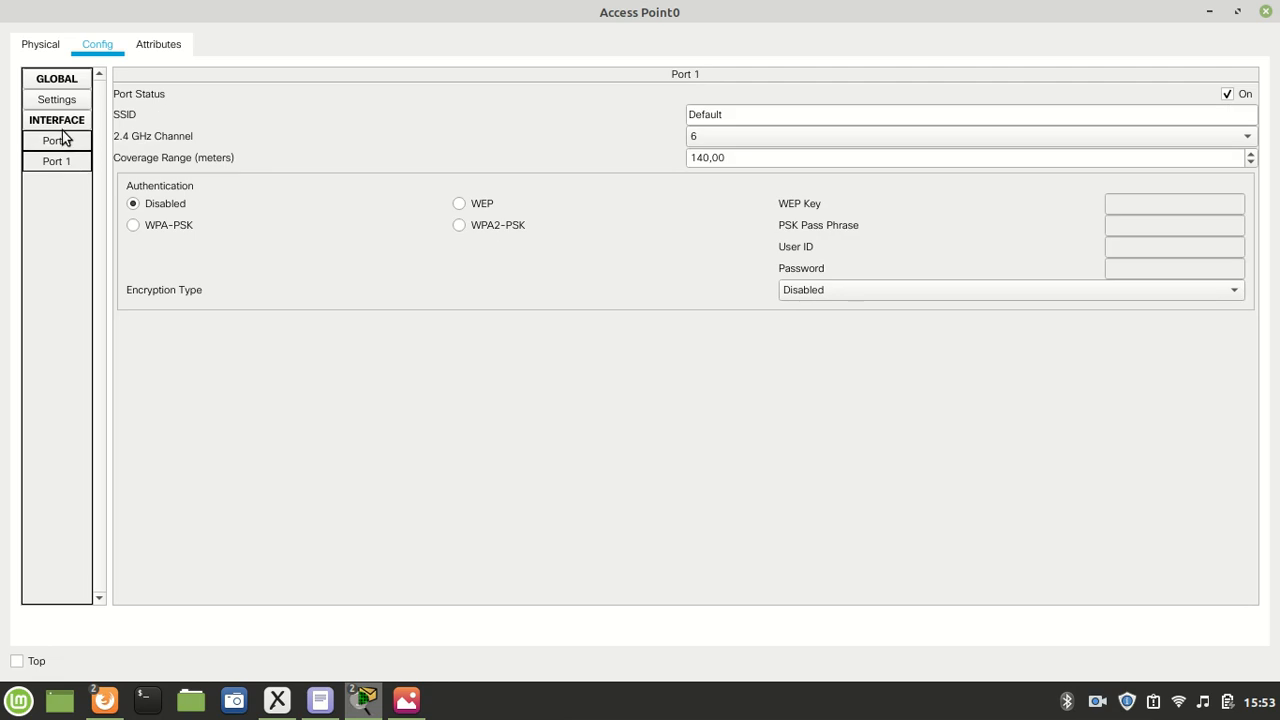
{"action": "left_click", "coordinate": [62, 140]}
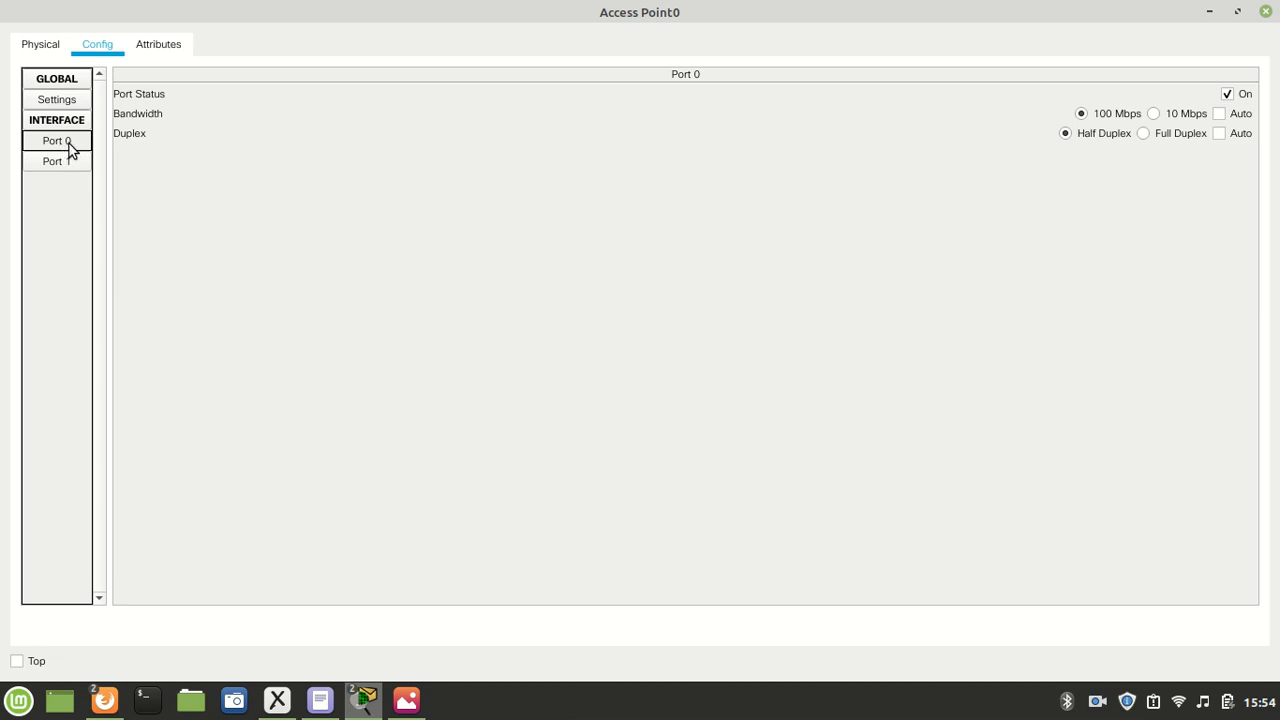
- Compare Access Point0's physical hardware with its Port 0 and Port 1 settings, and view the computer's list of available Wi-Fi networks
{"action": "left_click", "coordinate": [37, 47]}
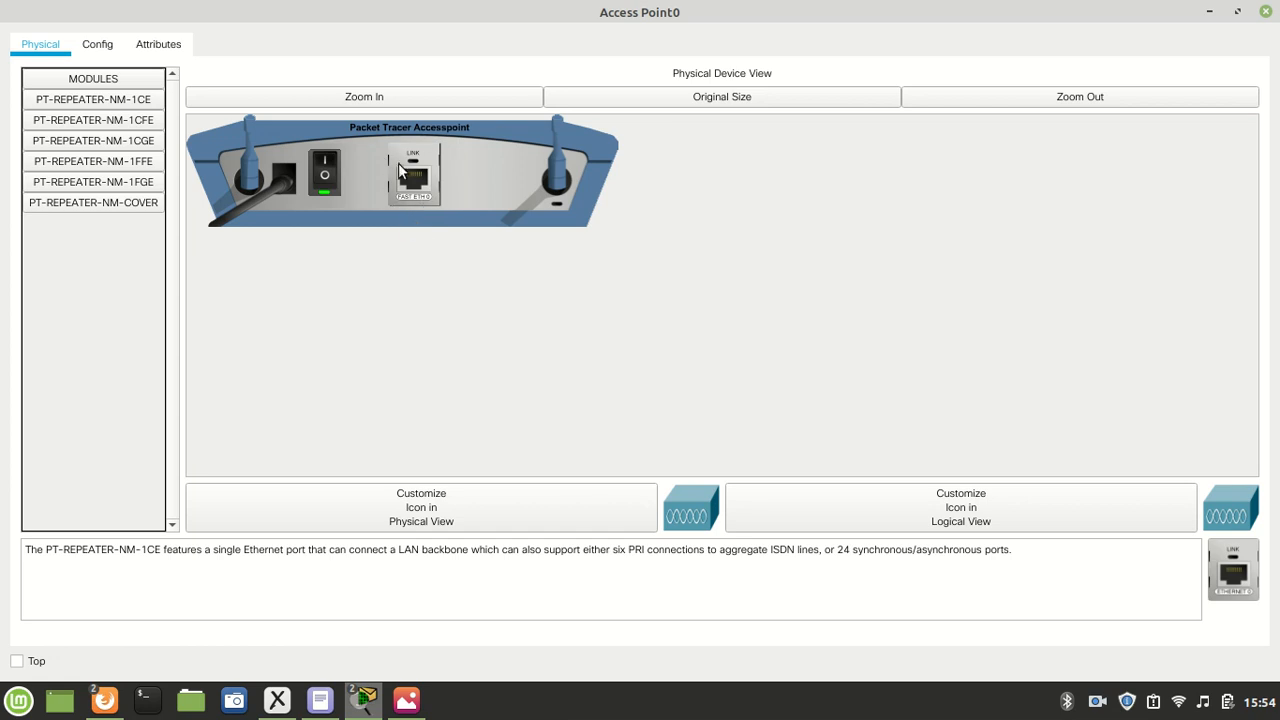
{"action": "left_click", "coordinate": [96, 44]}
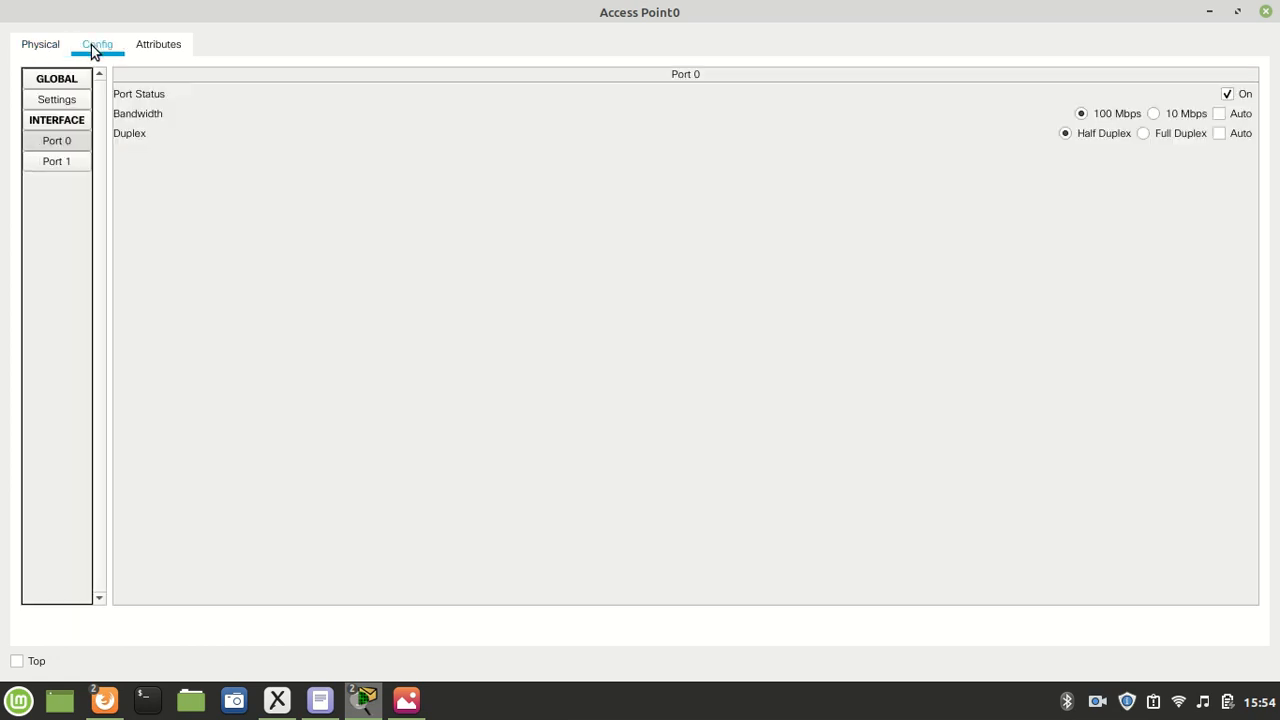
{"action": "left_click", "coordinate": [40, 48]}
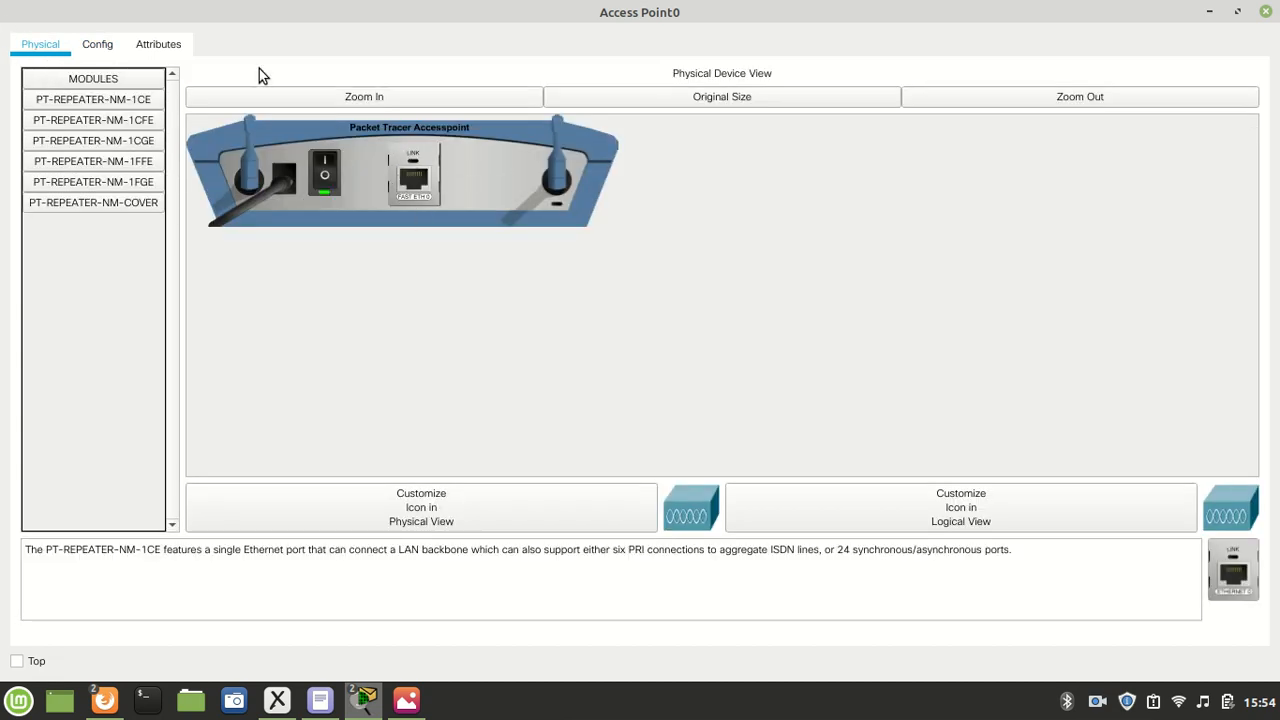
{"action": "left_click", "coordinate": [98, 46]}
{"action": "left_click", "coordinate": [57, 161]}
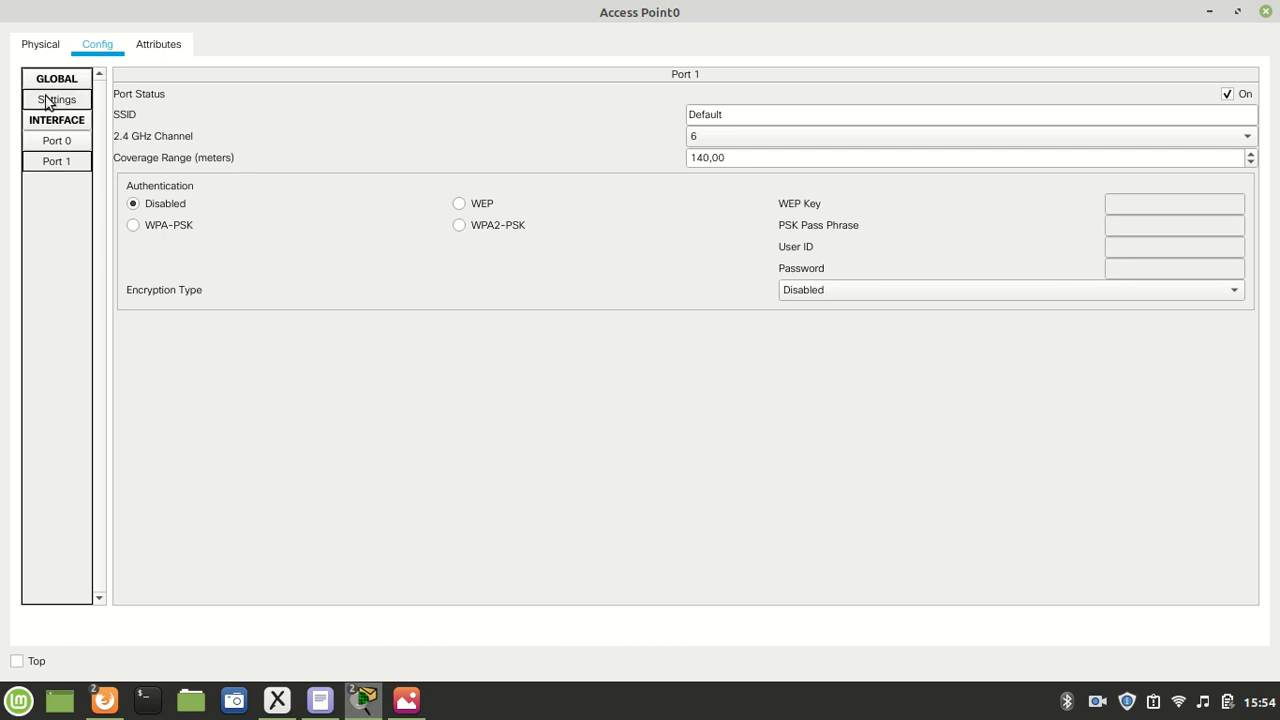
{"action": "left_click", "coordinate": [40, 44]}
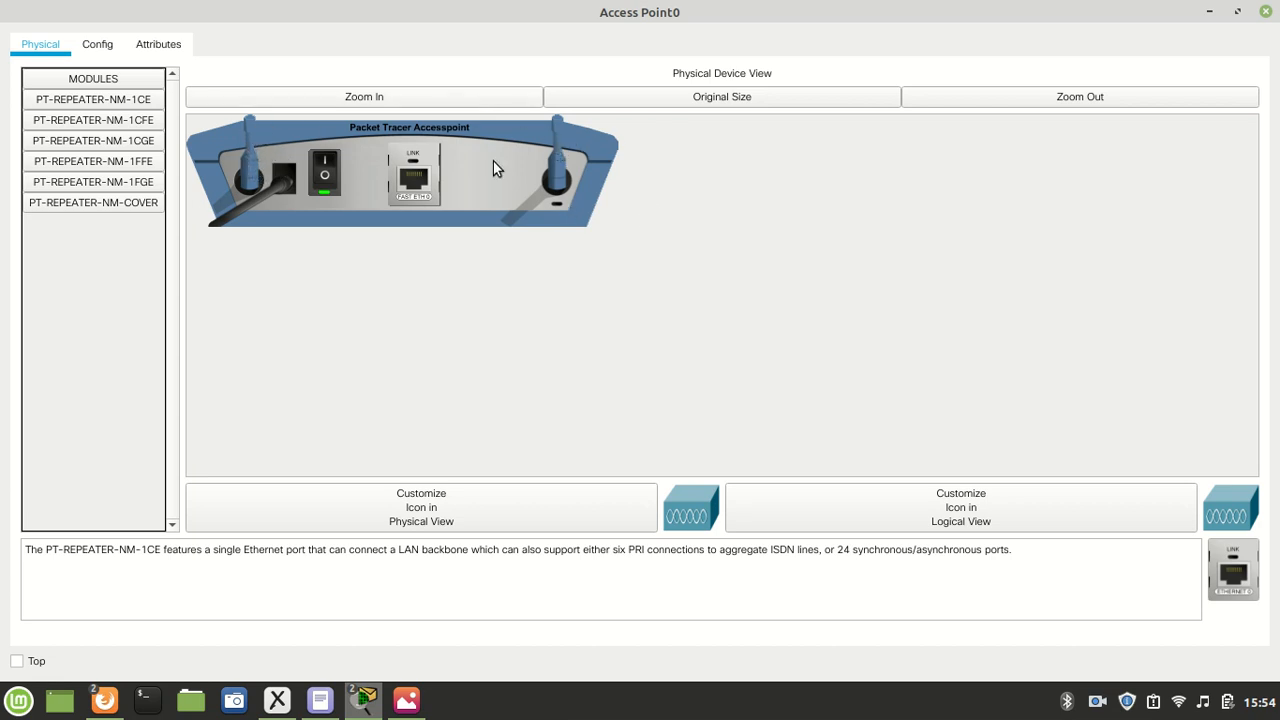
{"action": "left_click", "coordinate": [106, 48]}
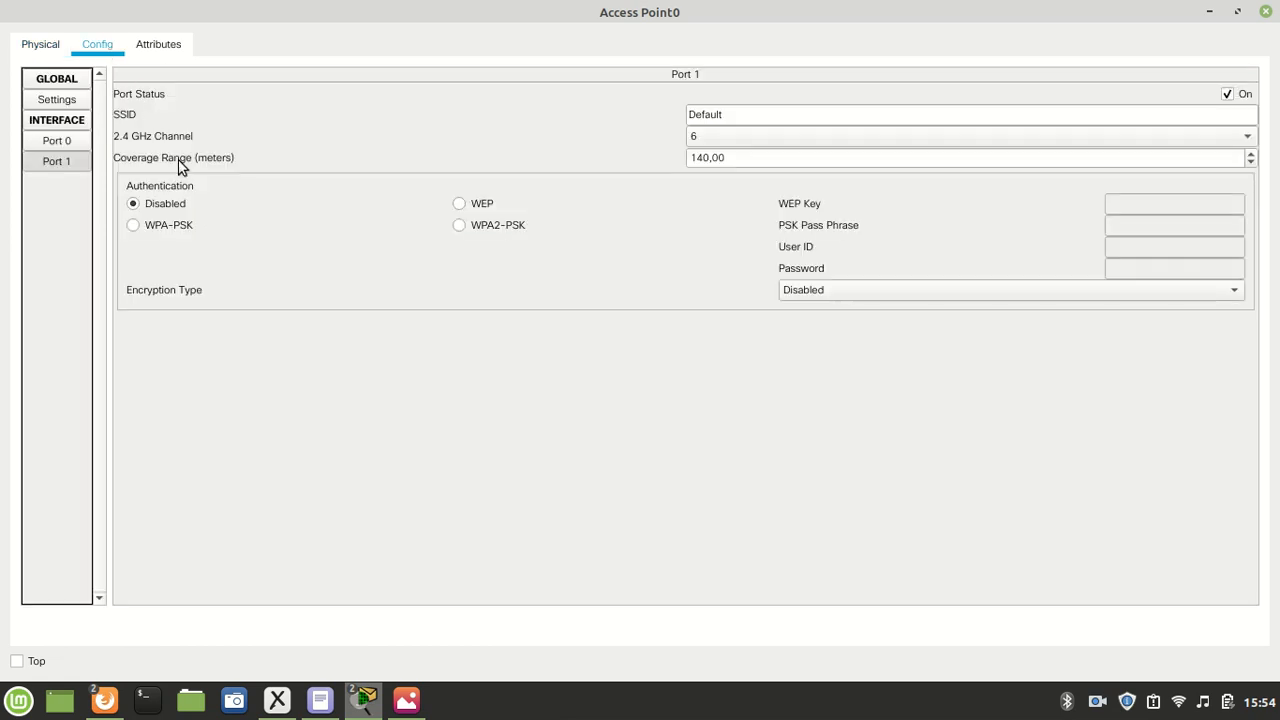
{"action": "left_click", "coordinate": [55, 161]}
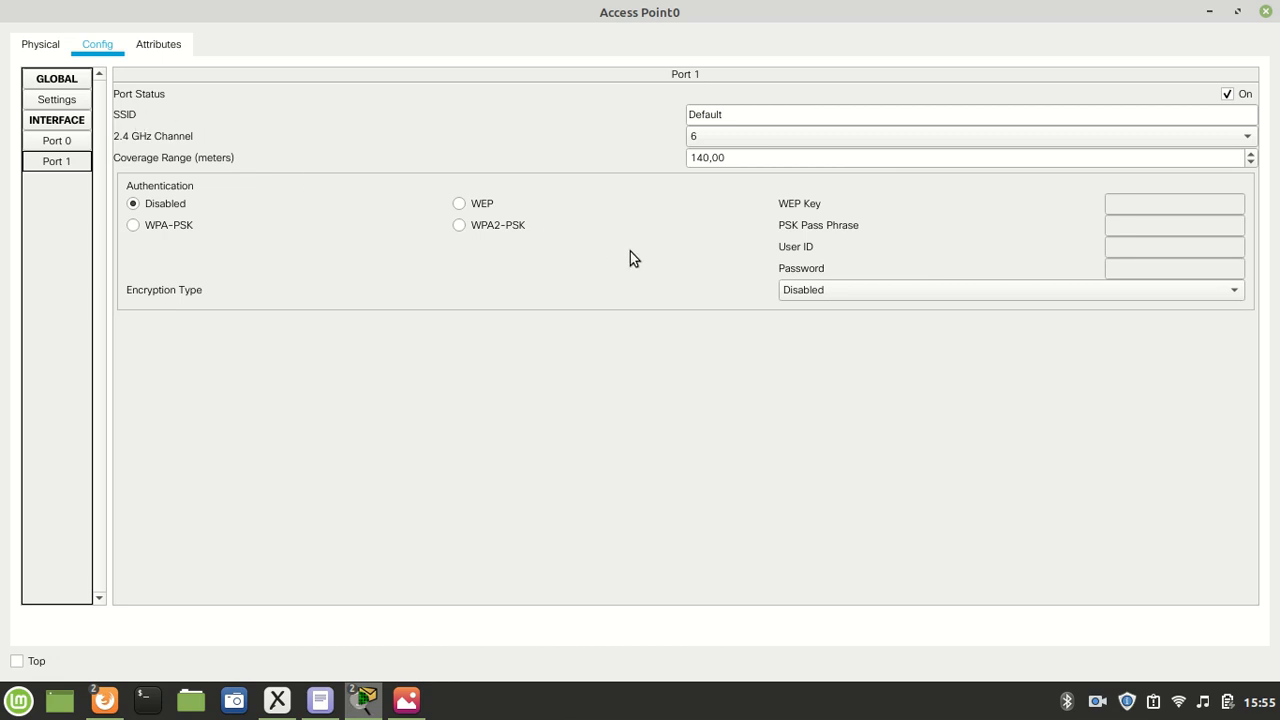
{"action": "left_click", "coordinate": [1177, 702]}
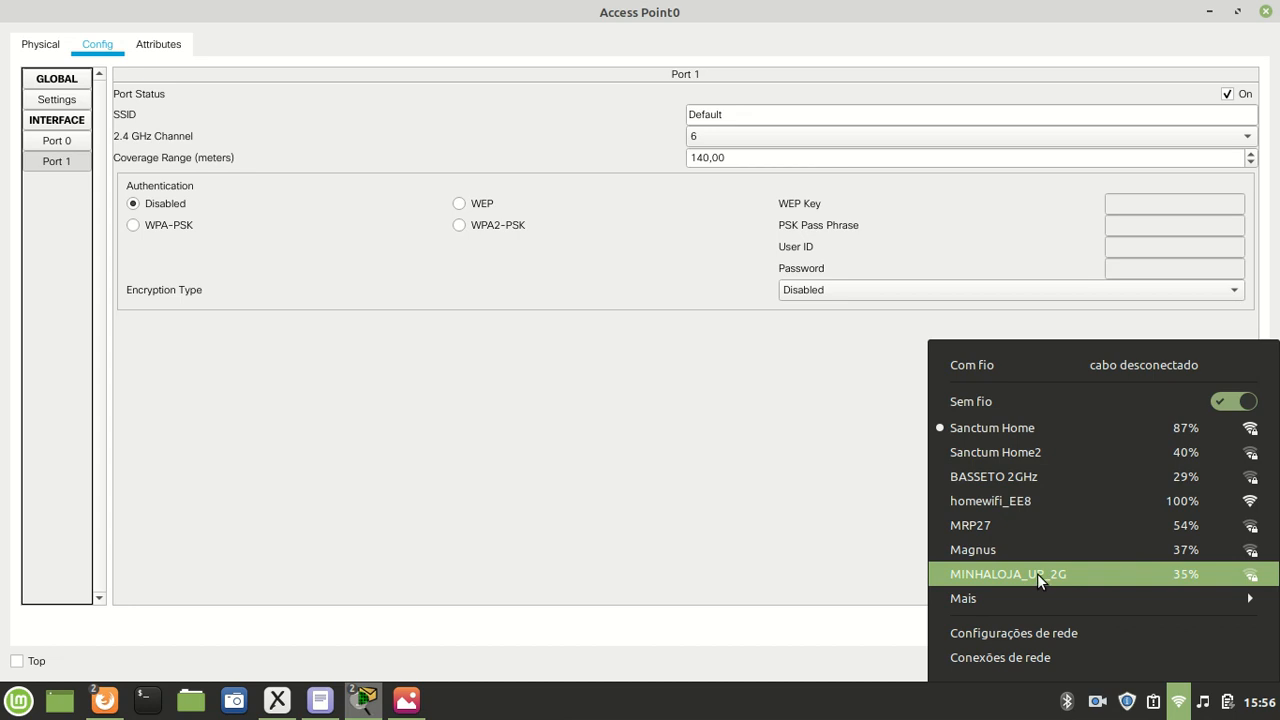
{"action": "left_click", "coordinate": [223, 124]}
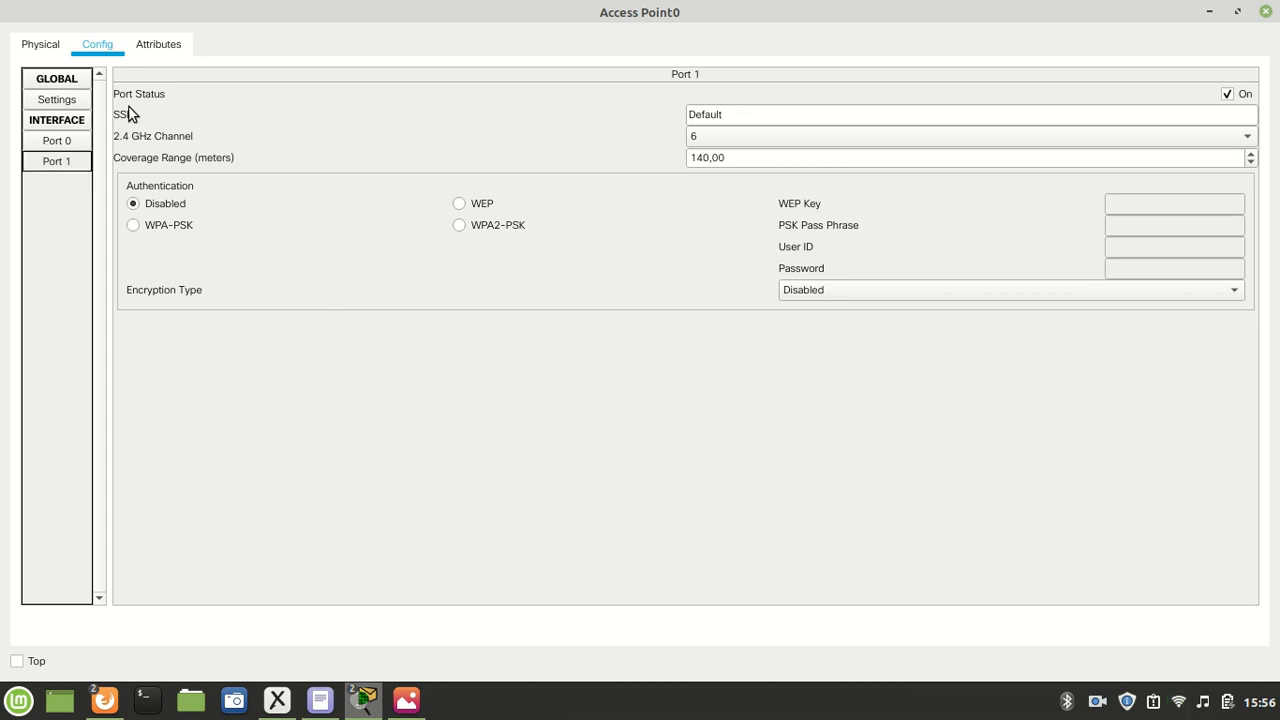
- Set the SSID of Access Point0's Port 1 to Casa1 and its 2.4 GHz channel to 1
{"action": "double_click", "coordinate": [747, 112]}
{"action": "type", "text": "Casa1"}
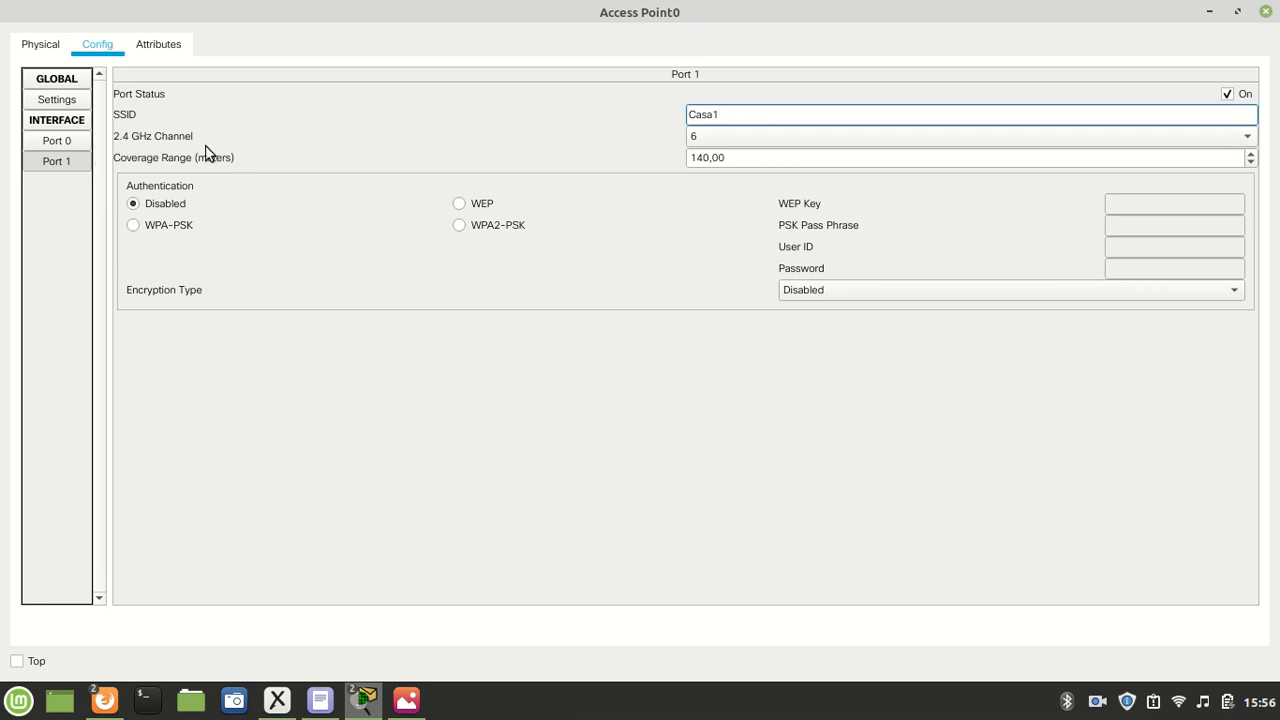
{"action": "left_click", "coordinate": [782, 140]}
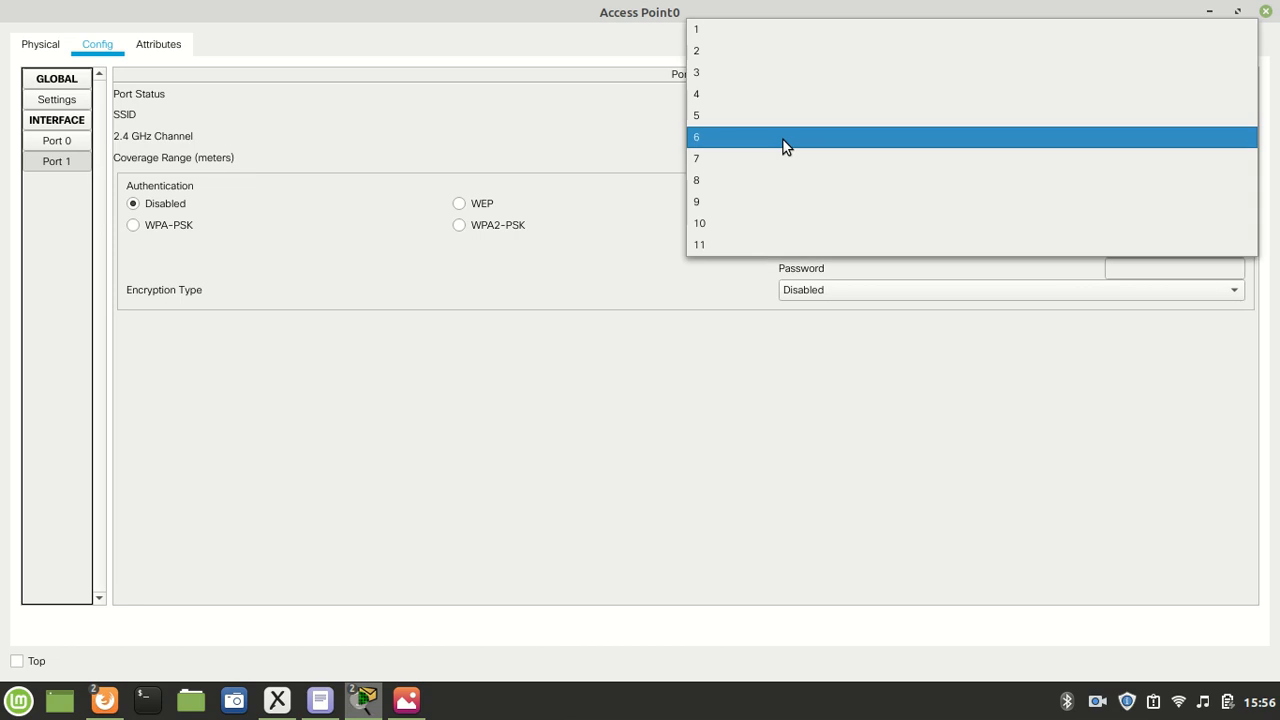
{"action": "left_click", "coordinate": [623, 143]}
{"action": "left_click", "coordinate": [718, 138]}
{"action": "left_click", "coordinate": [568, 140]}
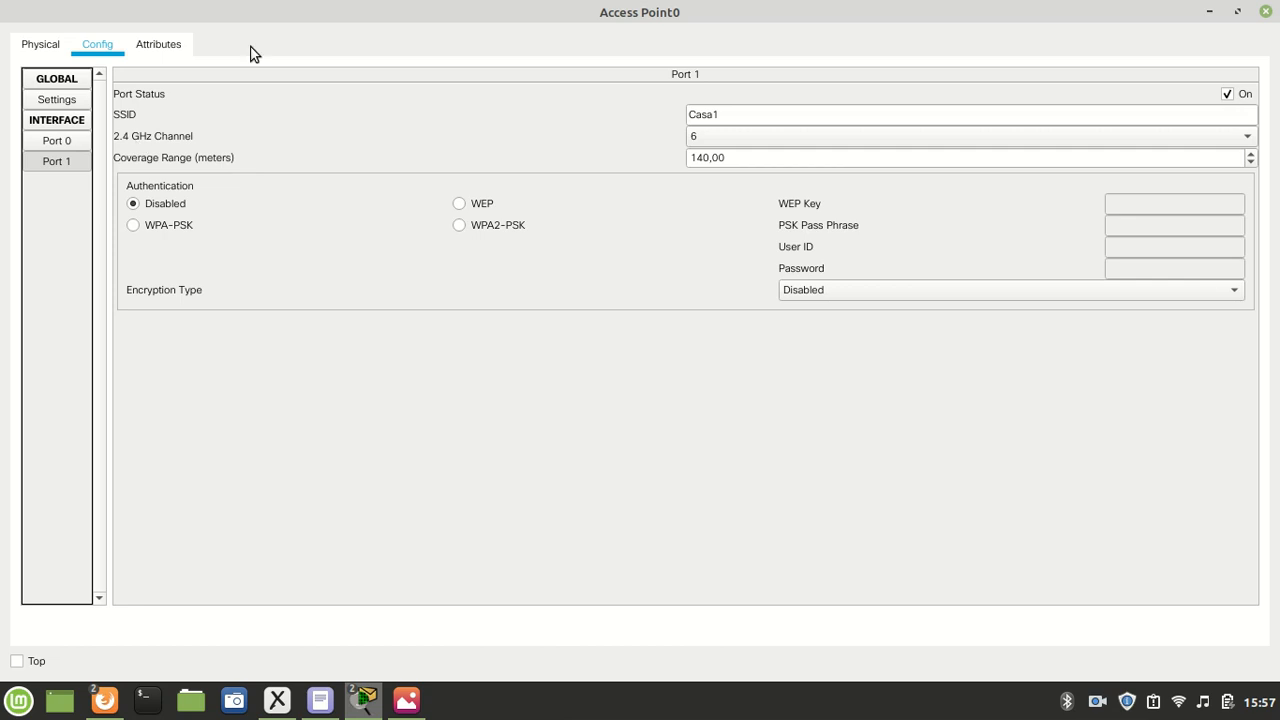
{"action": "left_click", "coordinate": [721, 139]}
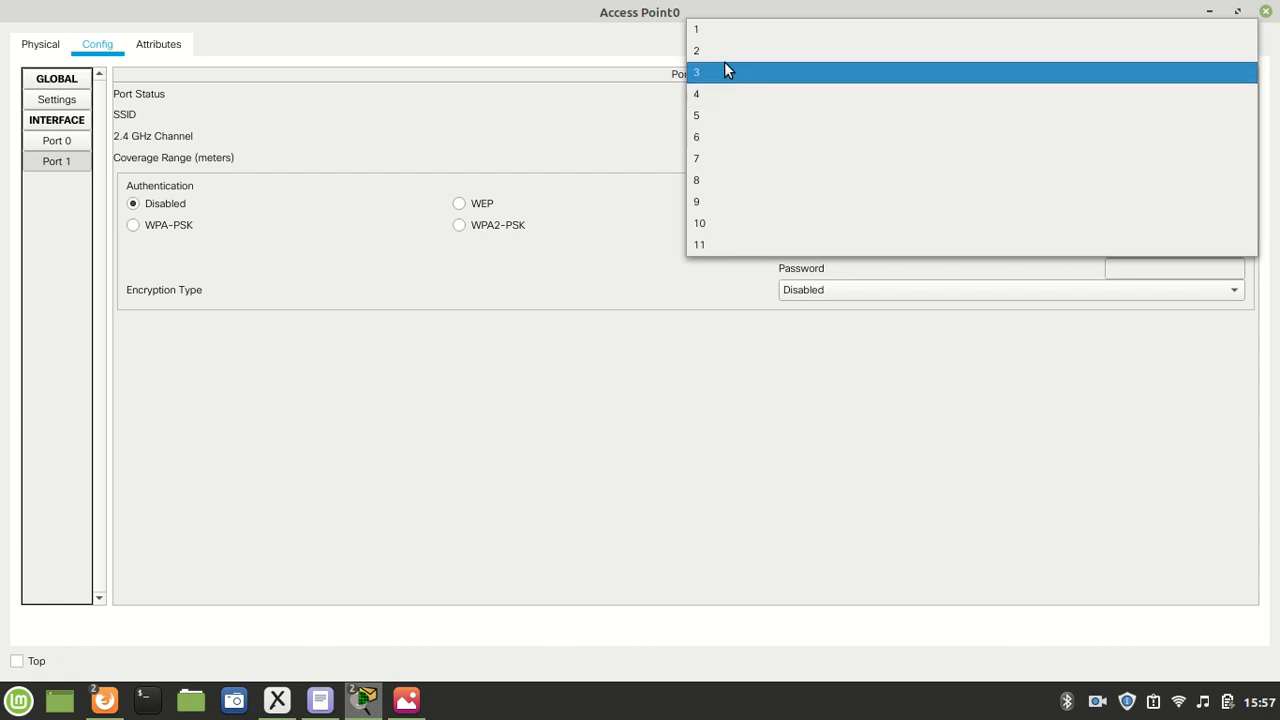
{"action": "left_click", "coordinate": [720, 29]}
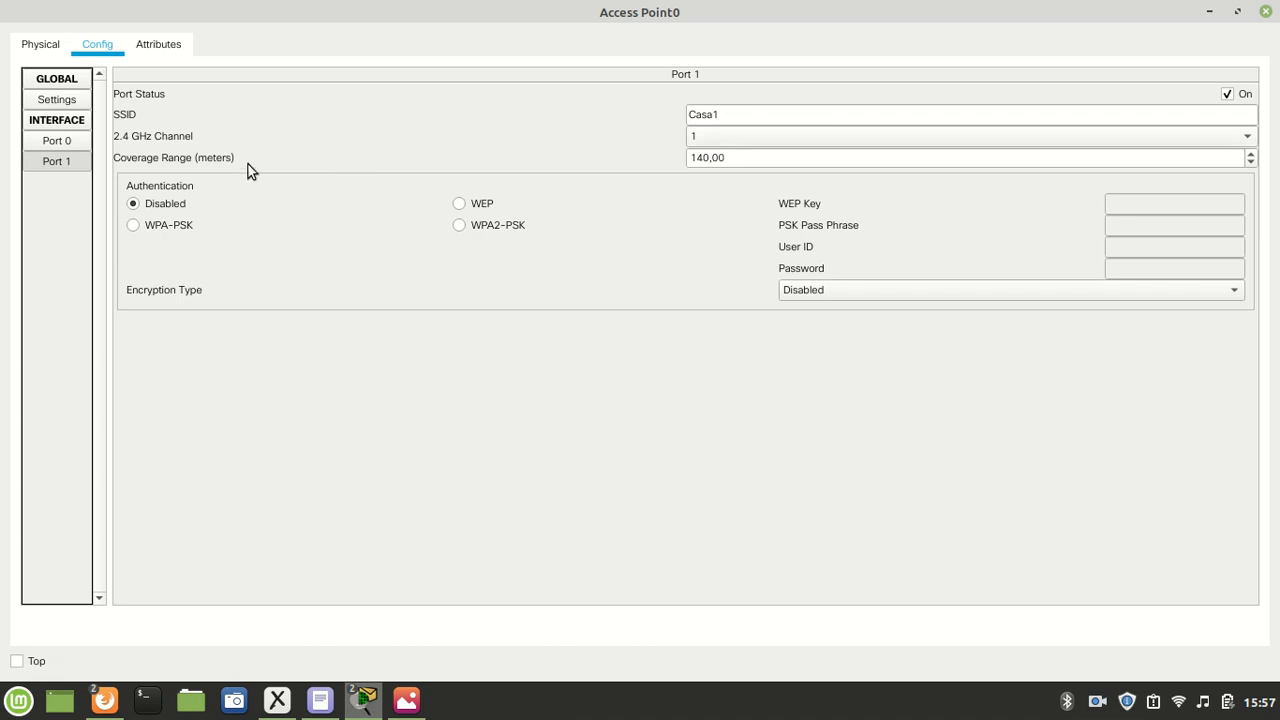
{"action": "left_click_drag", "start_coordinate": [740, 157], "coordinate": [687, 158]}
{"action": "left_click", "coordinate": [740, 161]}
{"action": "left_click", "coordinate": [752, 158]}
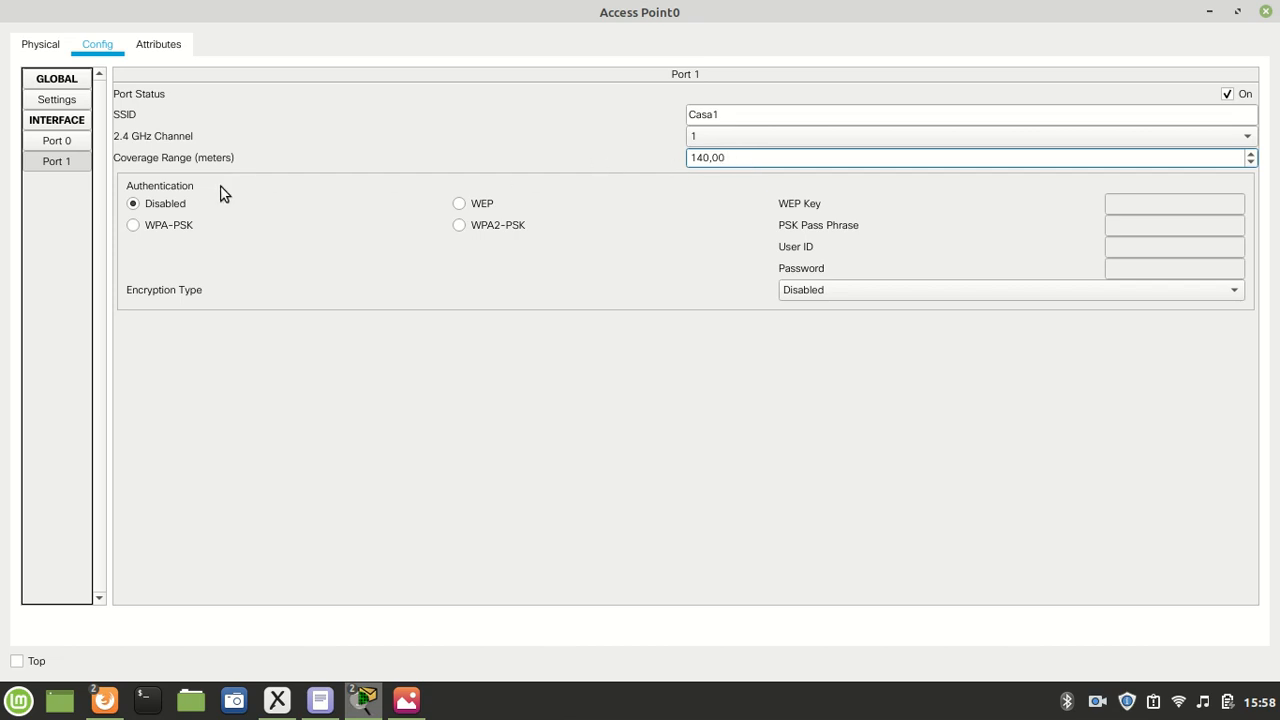
{"action": "left_click_drag", "start_coordinate": [748, 157], "coordinate": [660, 152]}
{"action": "left_click", "coordinate": [740, 158]}
{"action": "right_click", "coordinate": [890, 8]}
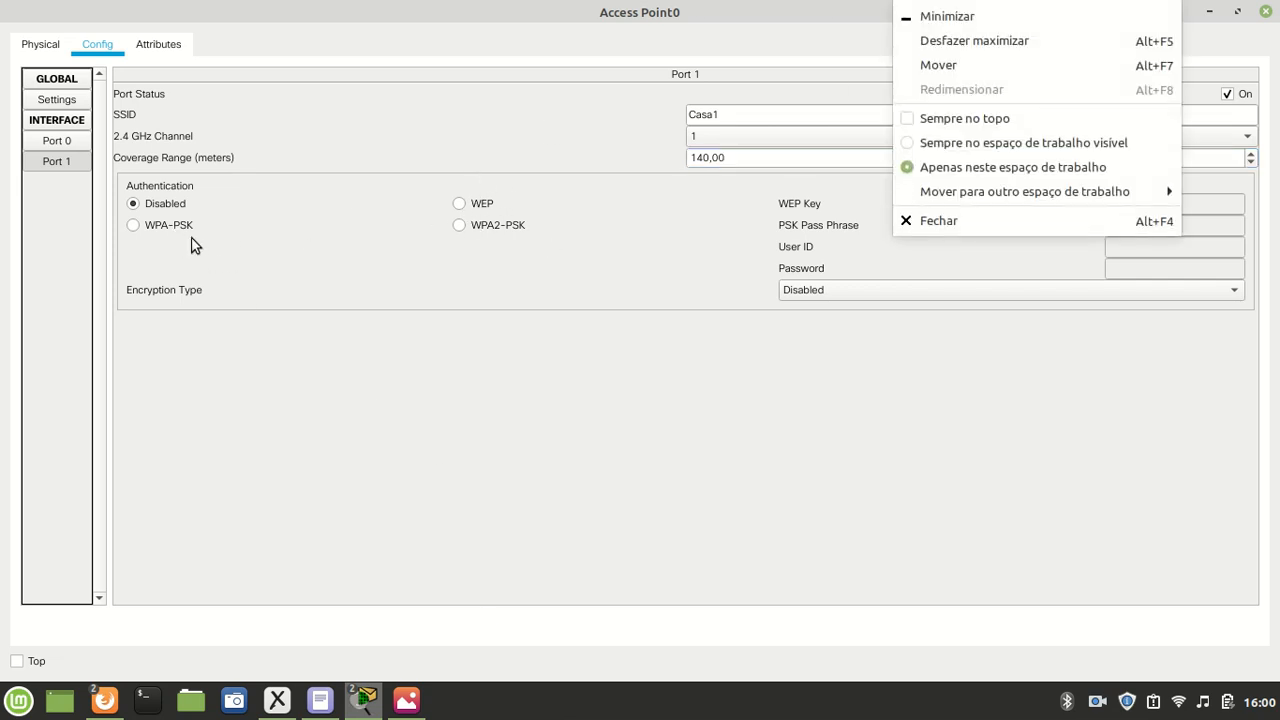
{"action": "left_click", "coordinate": [471, 430]}
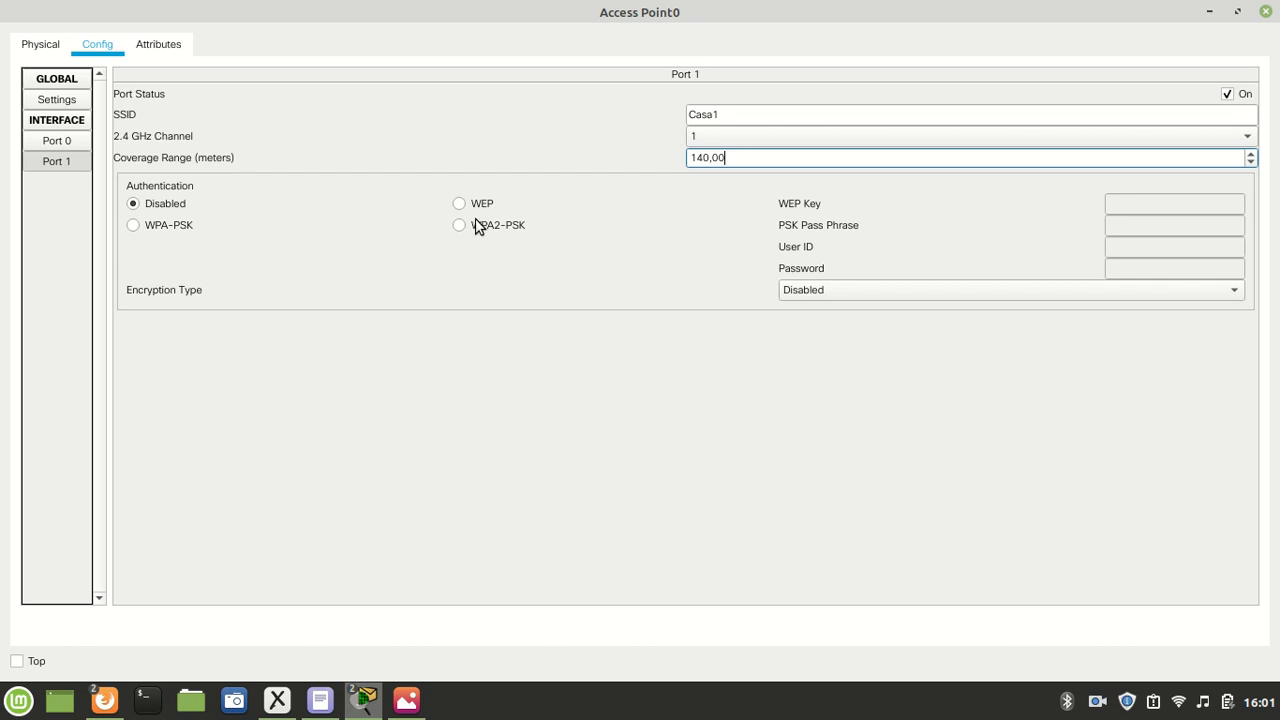
- Secure Access Point0's Port 1 with WPA2-PSK, entering the PSK pass phrase and keeping AES encryption, and close the device window
{"action": "left_click", "coordinate": [471, 224]}
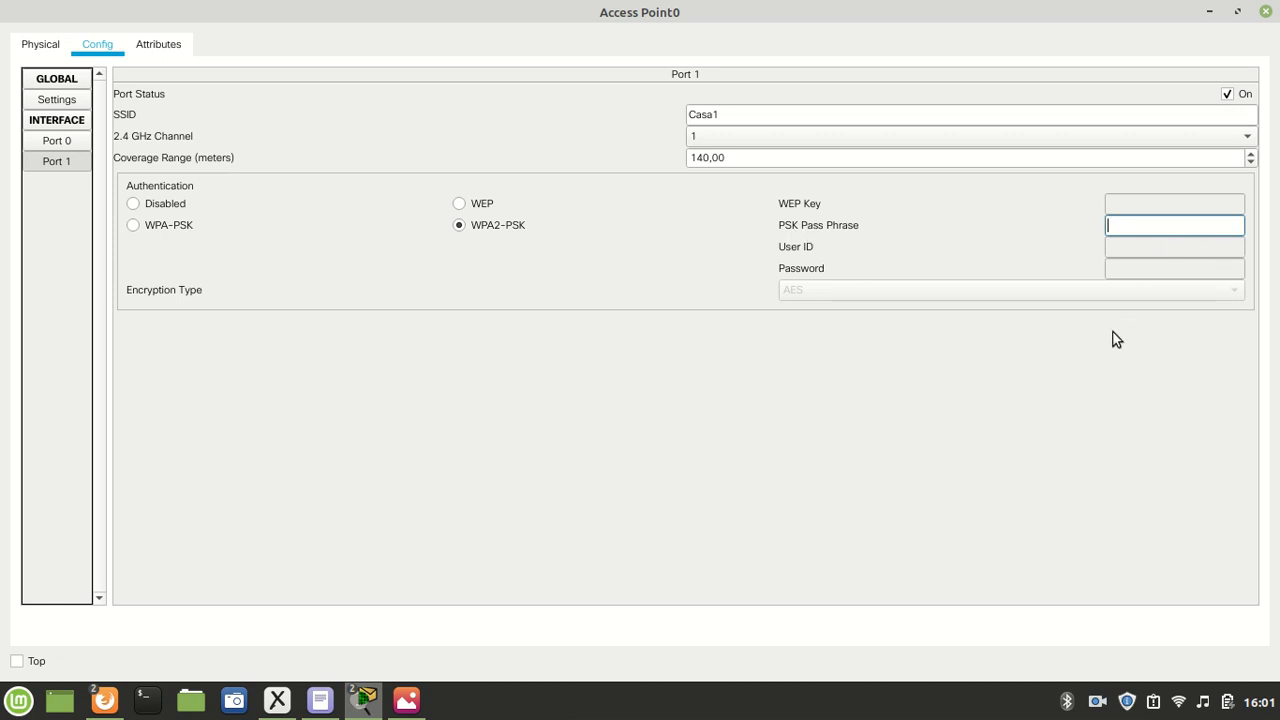
{"action": "type", "text": "123456789"}
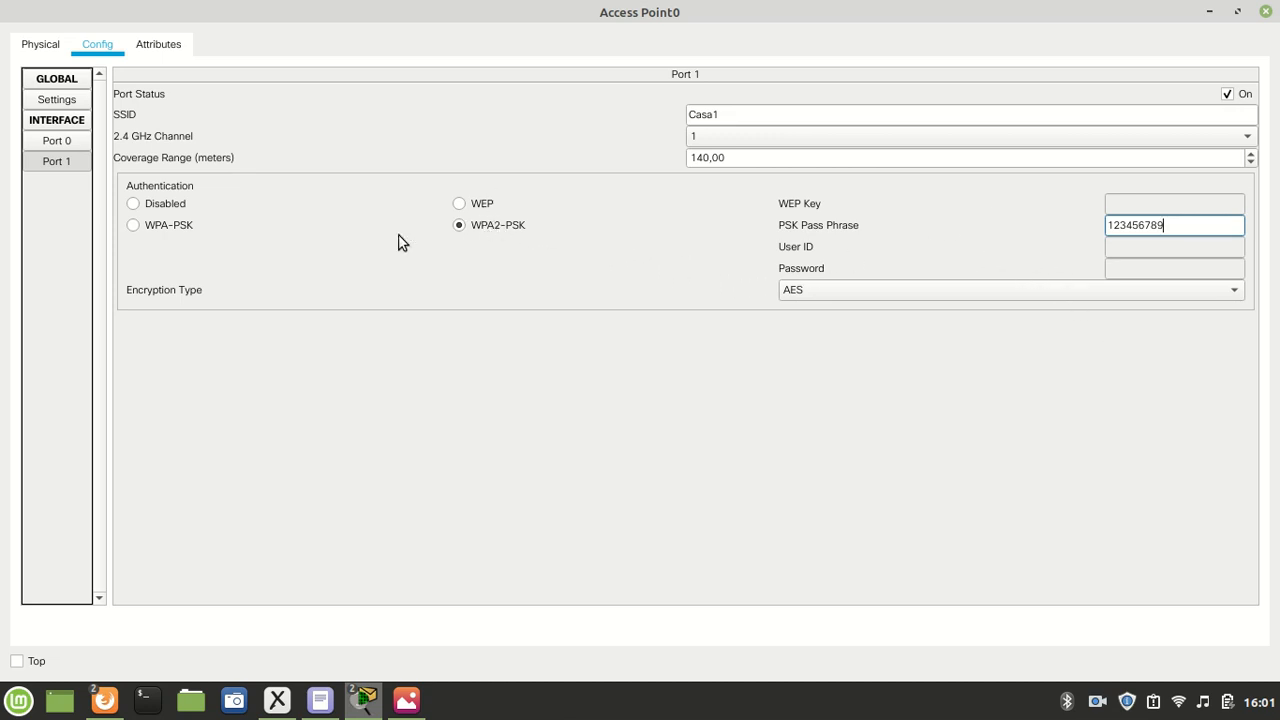
{"action": "left_click", "coordinate": [822, 289]}
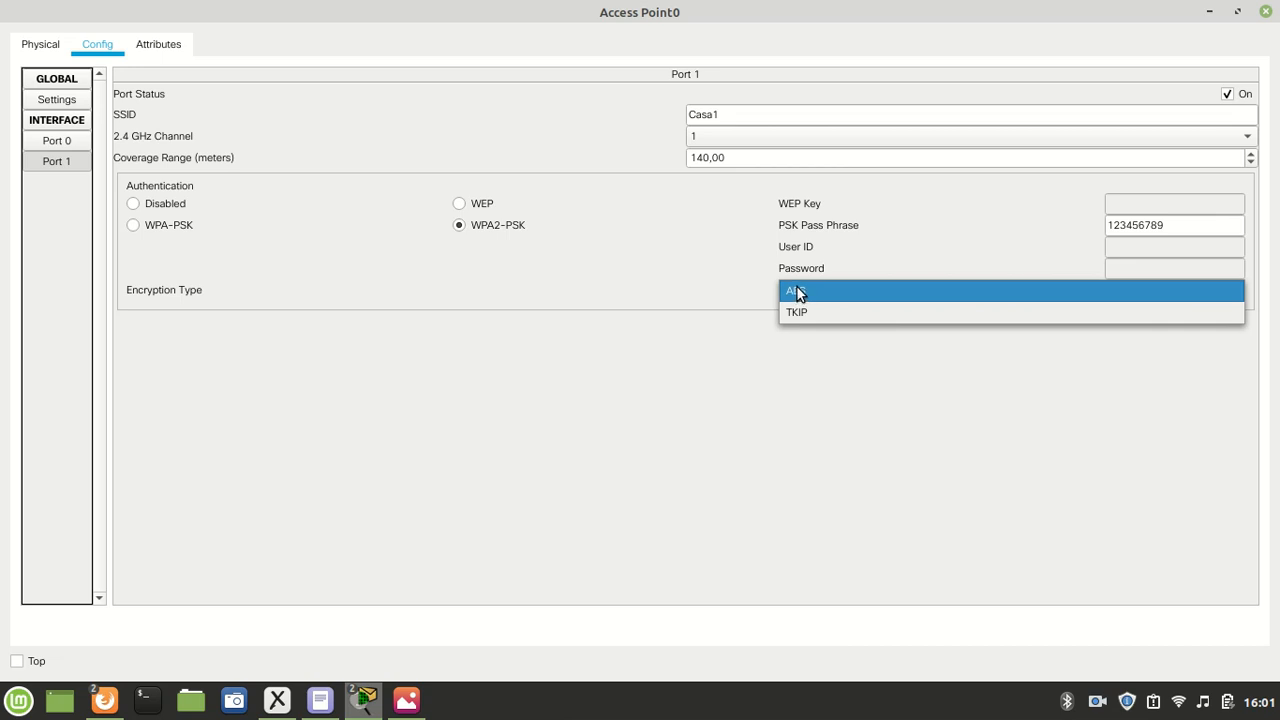
{"action": "left_click", "coordinate": [808, 296]}
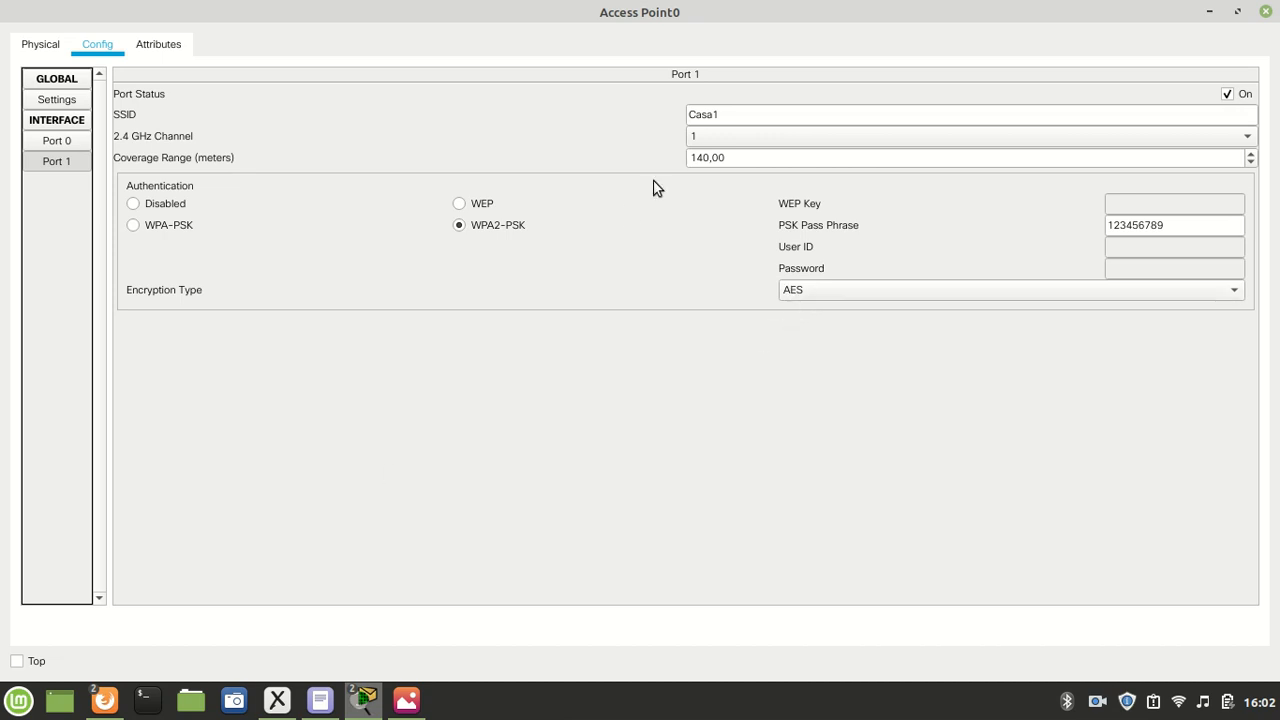
{"action": "left_click", "coordinate": [1265, 11]}
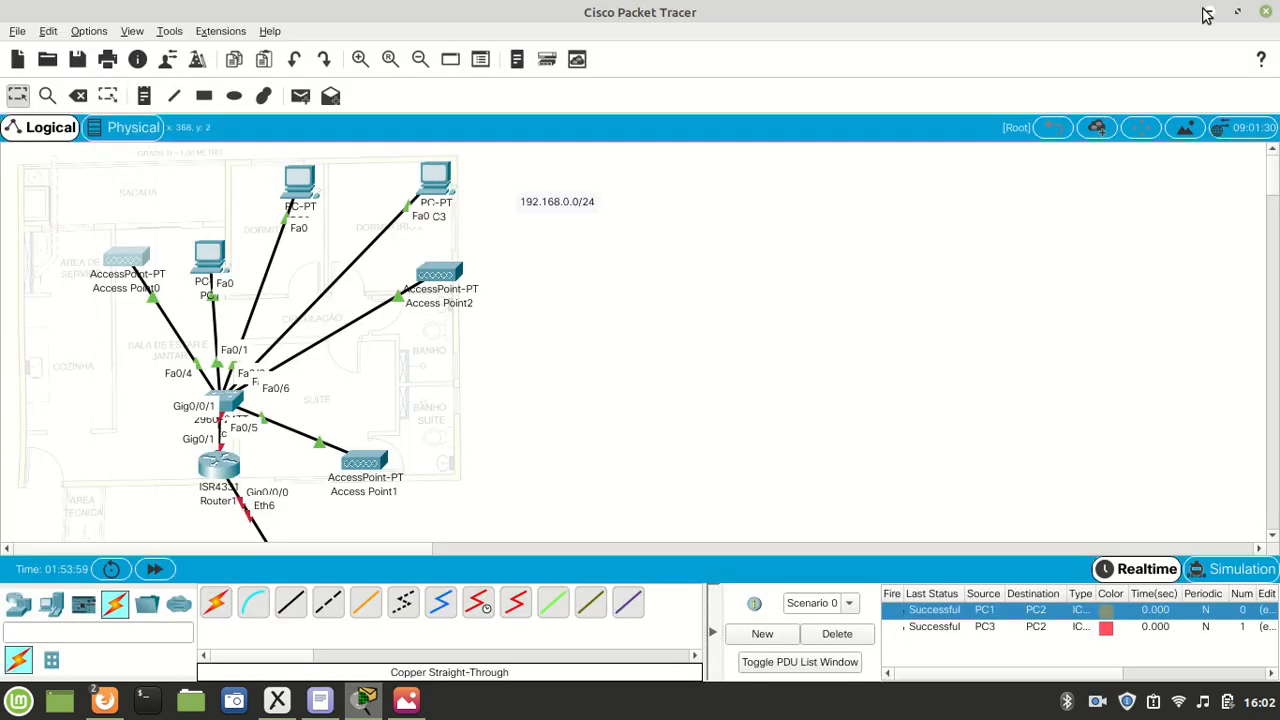
{"action": "scroll", "coordinate": [497, 269], "scroll_direction": "down", "scroll_amount": 2}
{"action": "scroll", "coordinate": [493, 265], "scroll_direction": "up", "scroll_amount": 1}
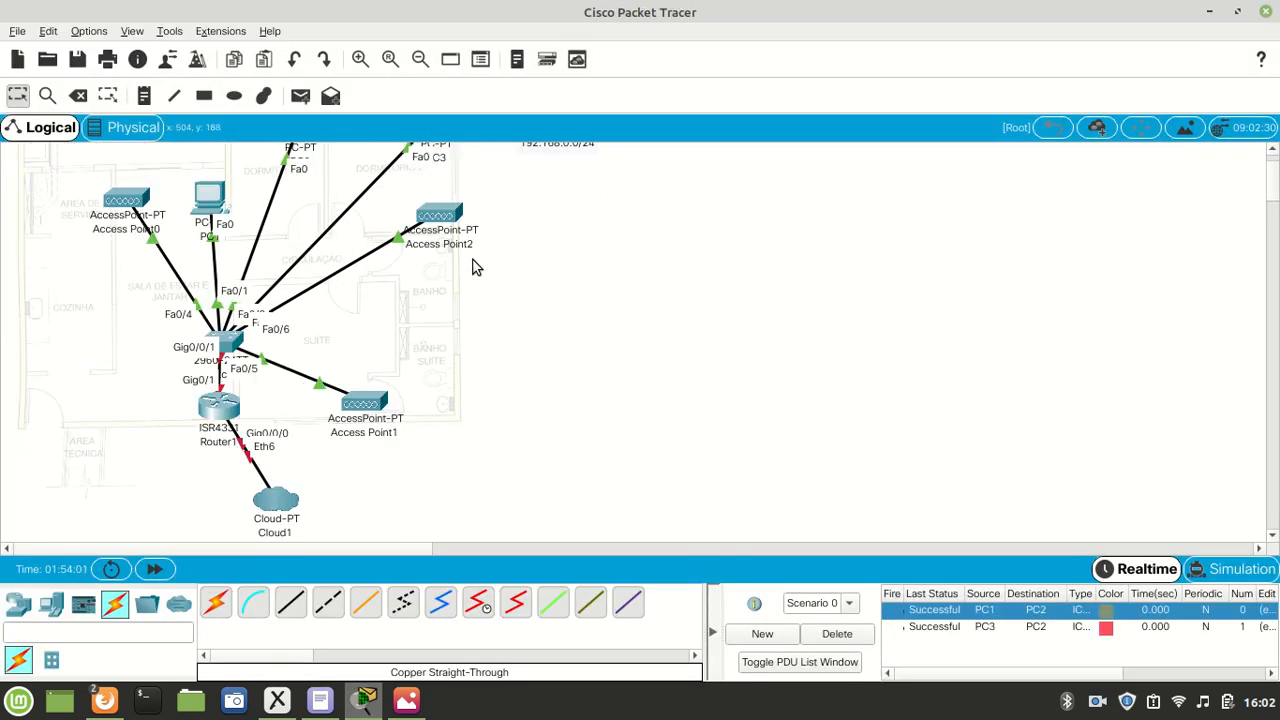
- Open Access Point1 in a maximized window and set the SSID of its Port 1 to Casa2
{"action": "scroll", "coordinate": [474, 270], "scroll_direction": "up", "scroll_amount": 1}
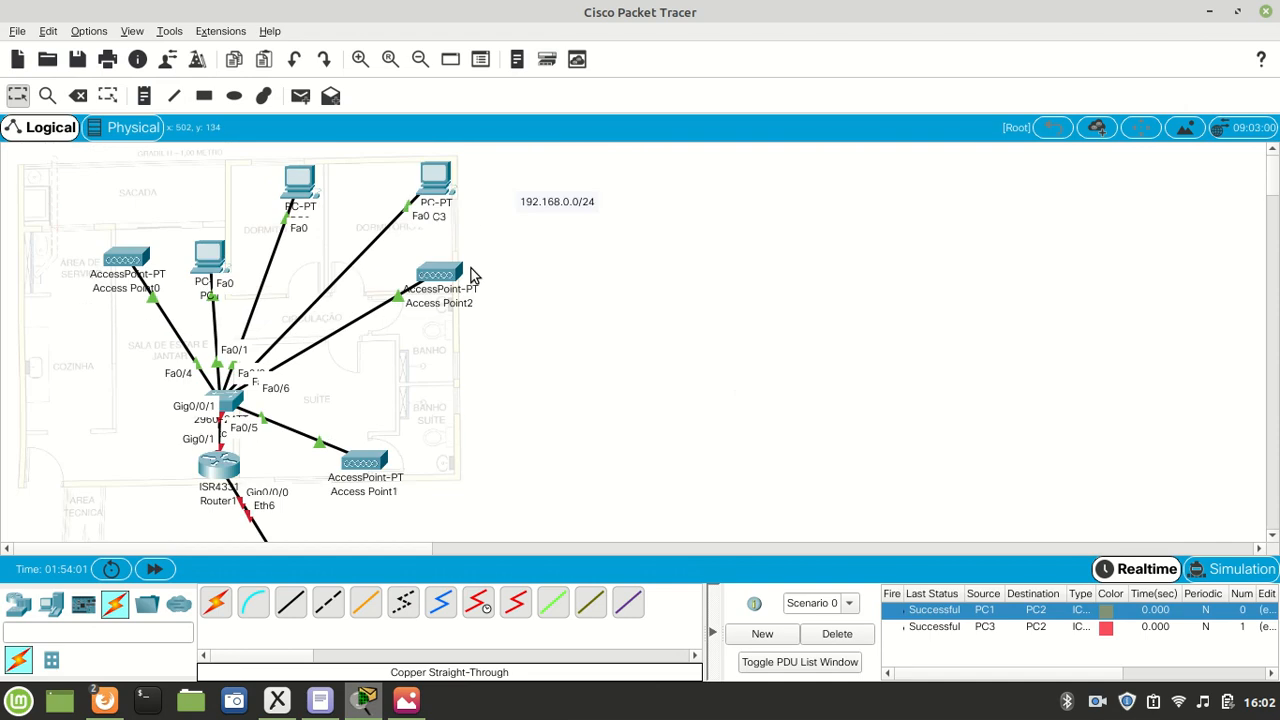
{"action": "left_click", "coordinate": [366, 465]}
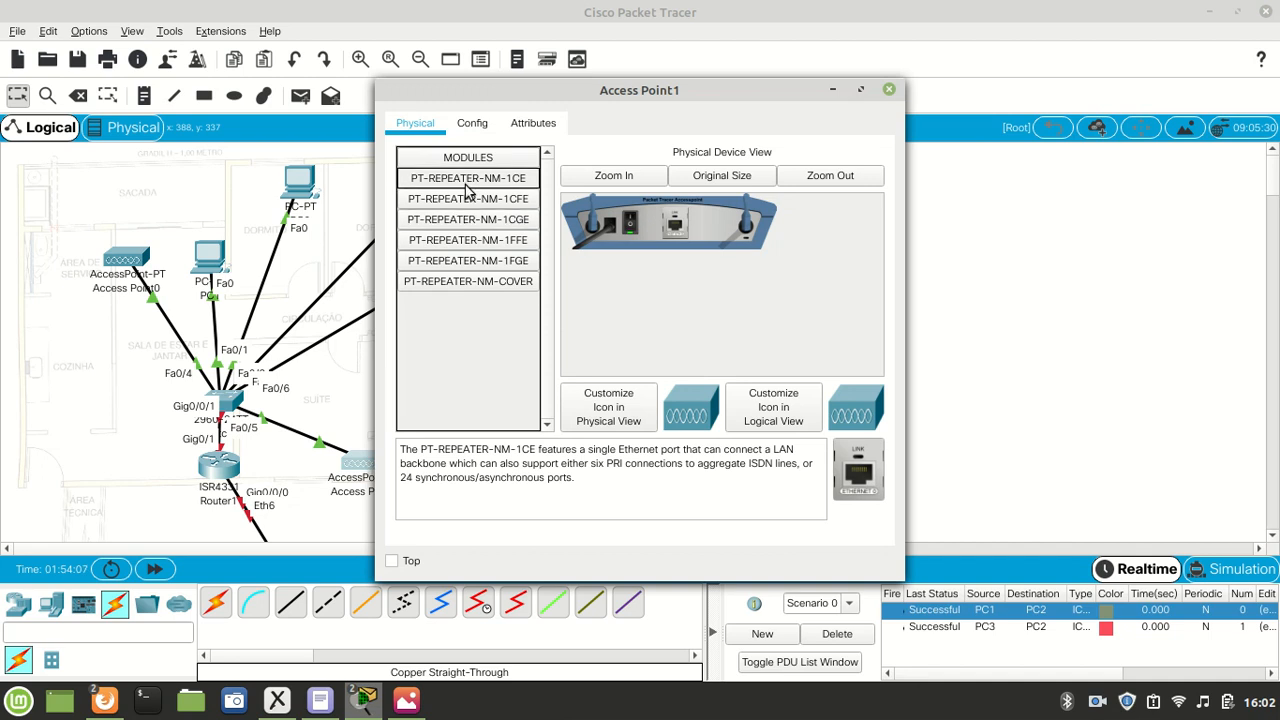
{"action": "double_click", "coordinate": [505, 88]}
{"action": "left_click", "coordinate": [97, 44]}
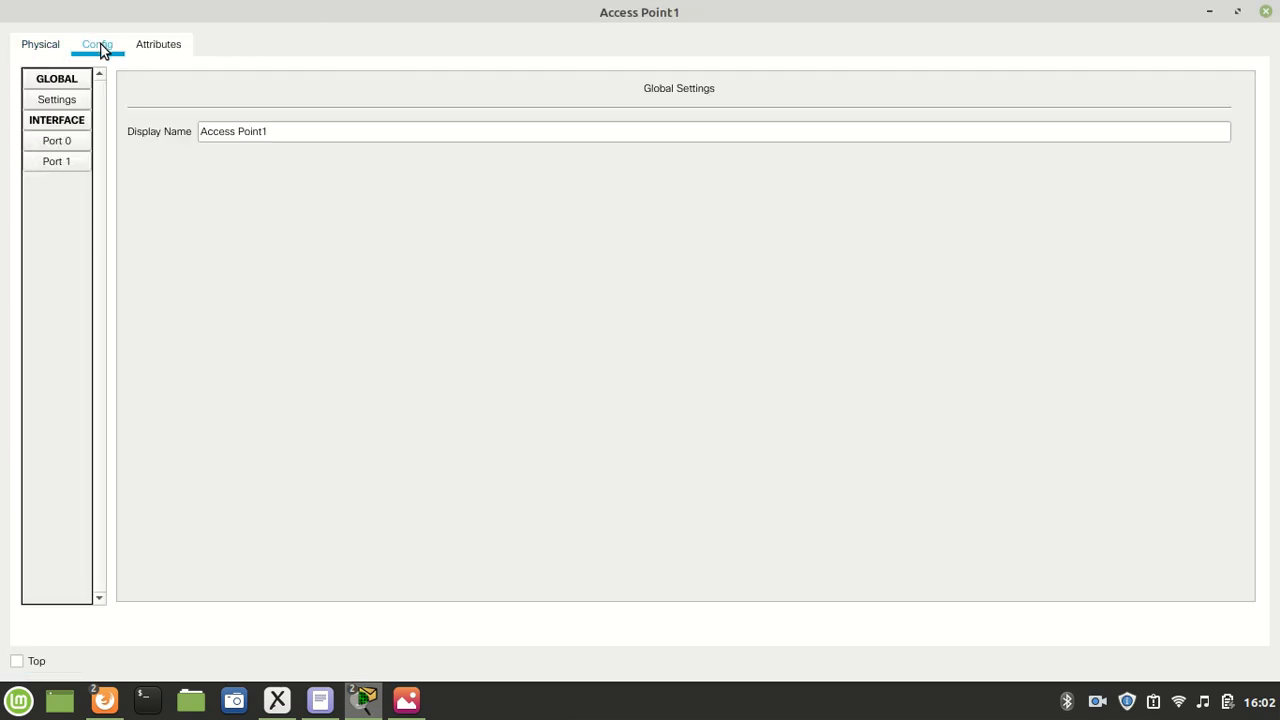
{"action": "left_click", "coordinate": [66, 167]}
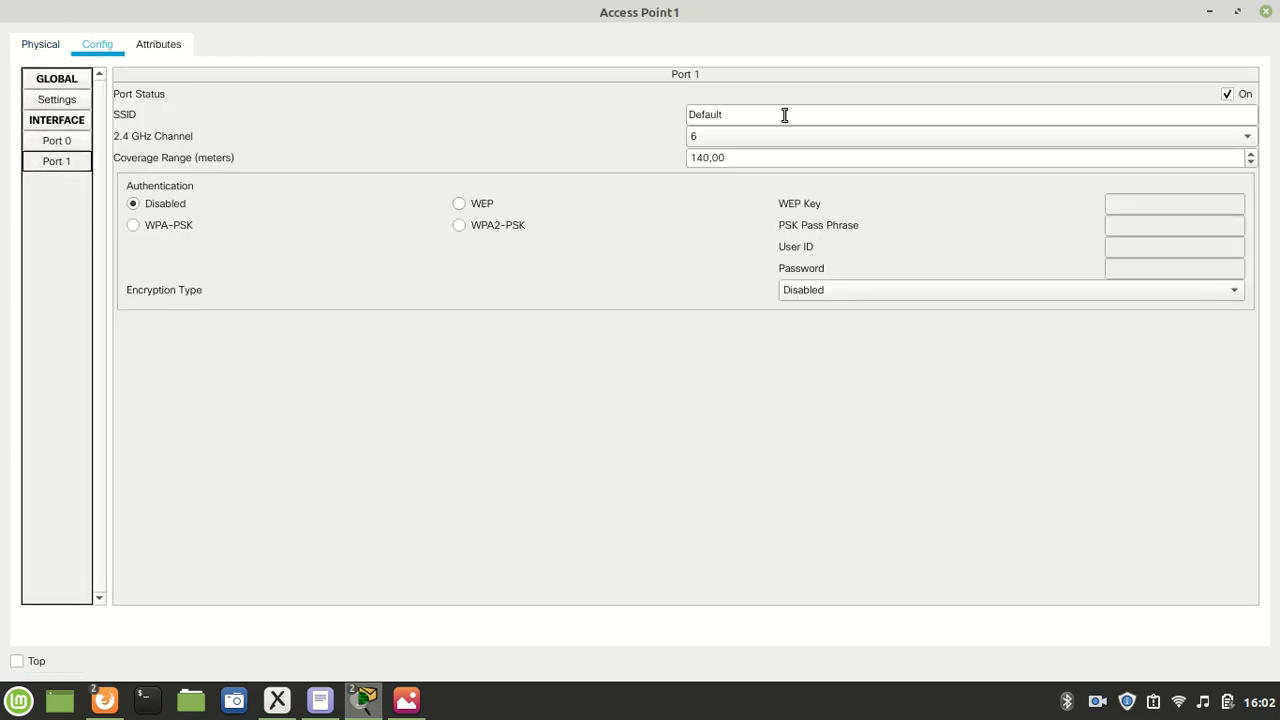
{"action": "left_click_drag", "start_coordinate": [778, 110], "coordinate": [564, 120]}
{"action": "left_click_drag", "start_coordinate": [741, 113], "coordinate": [612, 114]}
{"action": "type", "text": "Casa2"}
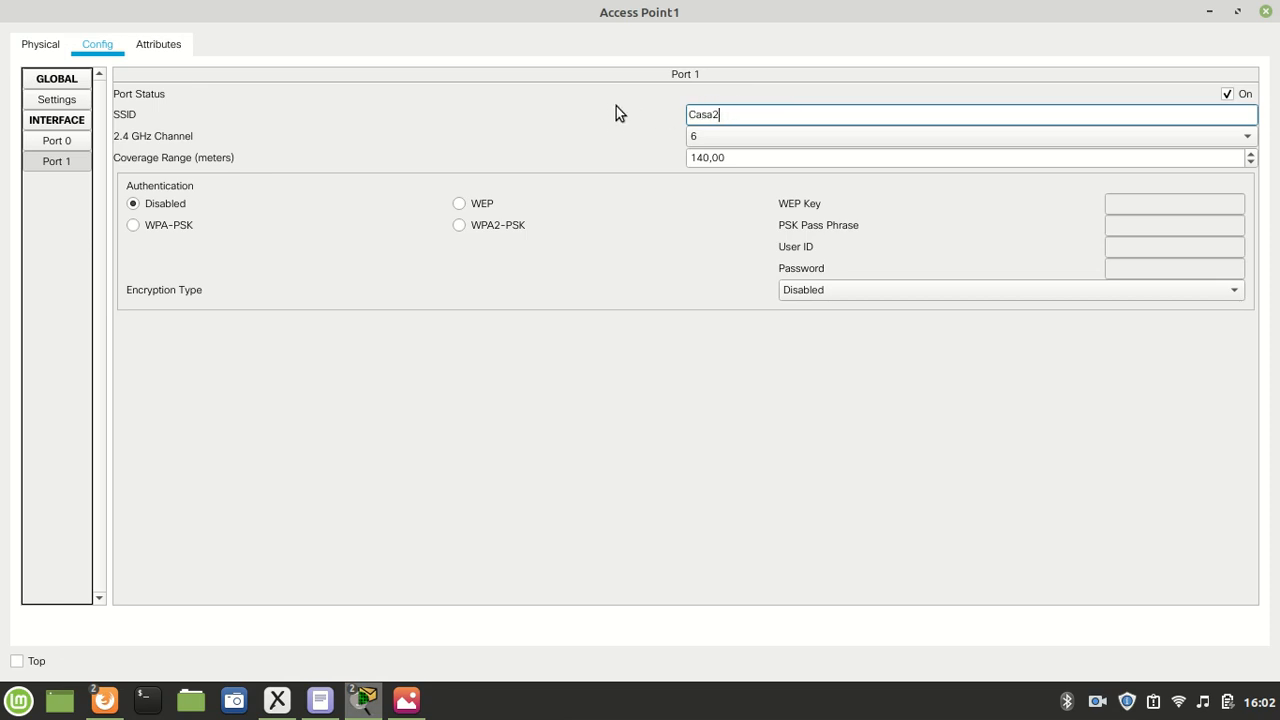
{"action": "left_click_drag", "start_coordinate": [748, 115], "coordinate": [666, 114]}
{"action": "left_click", "coordinate": [775, 110]}
- Secure Access Point1's Port 1 with WPA2-PSK, entering the PSK pass phrase and keeping AES encryption, and close the device window
{"action": "left_click", "coordinate": [459, 225]}
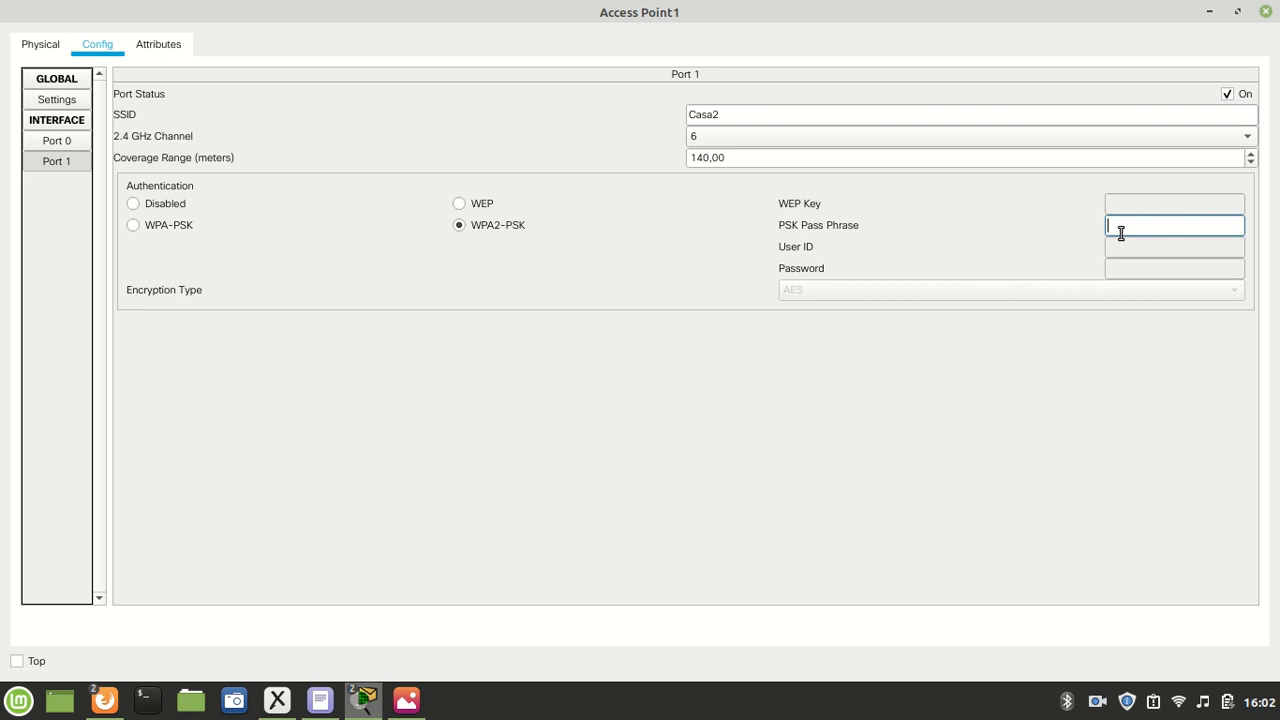
{"action": "type", "text": "123456789"}
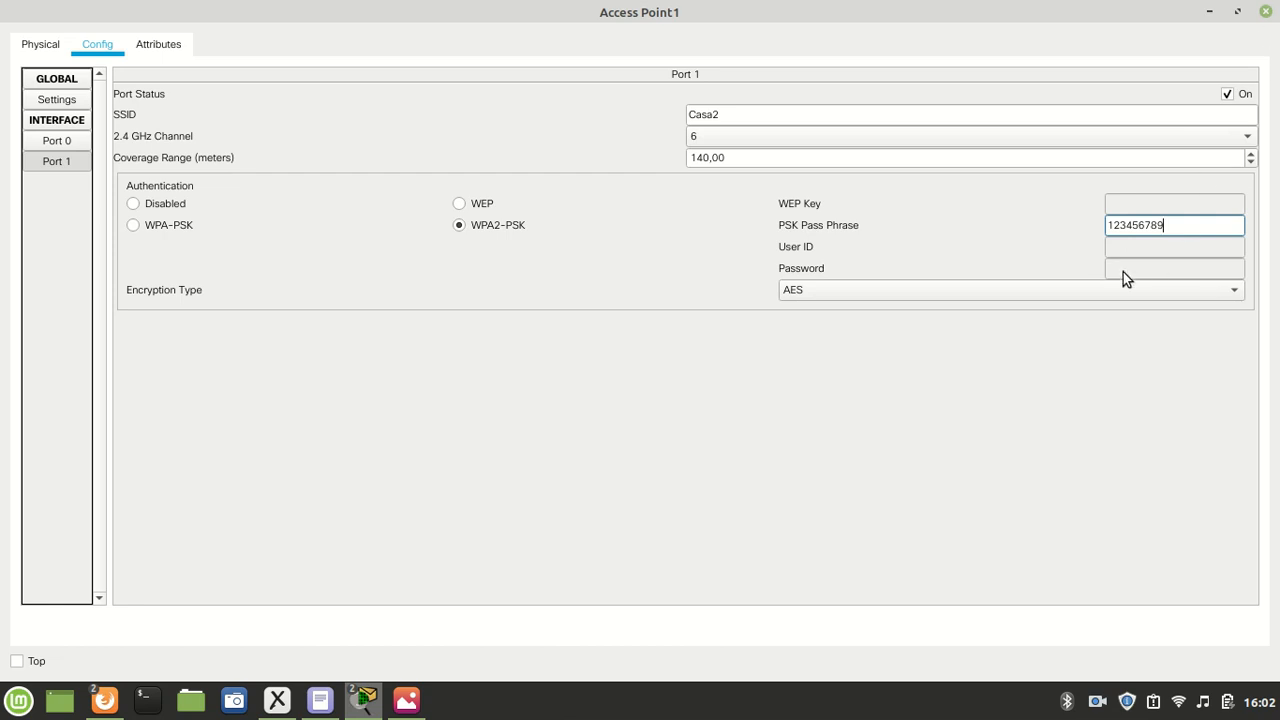
{"action": "left_click", "coordinate": [1265, 14]}
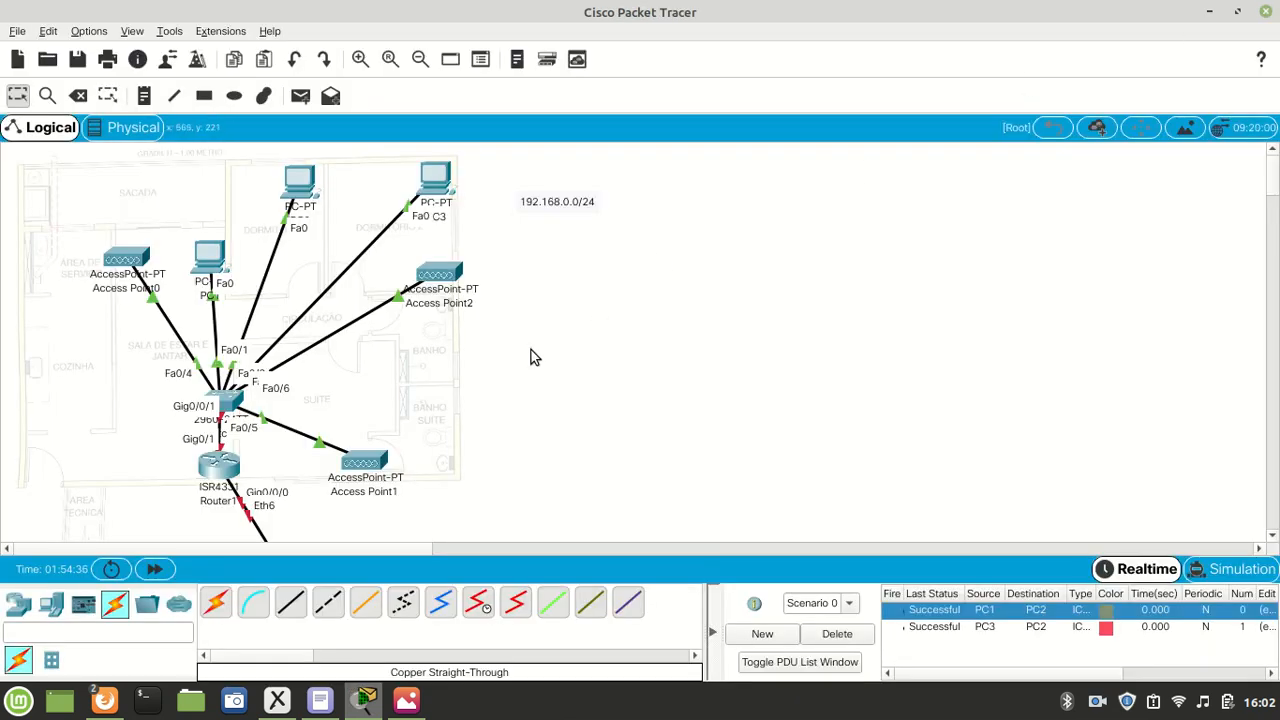
- Open Access Point2 in a maximized window and set the SSID of its Port 1 to Casa3
{"action": "left_click", "coordinate": [440, 274]}
{"action": "left_click", "coordinate": [474, 124]}
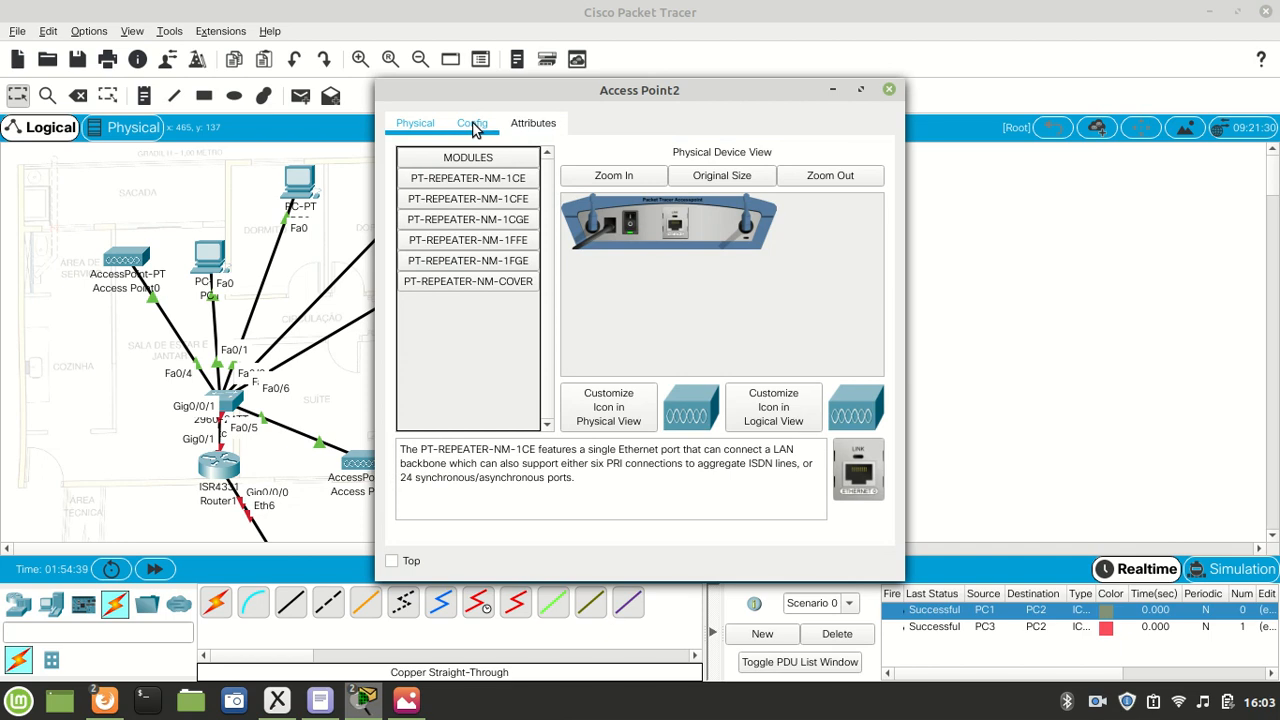
{"action": "double_click", "coordinate": [482, 98]}
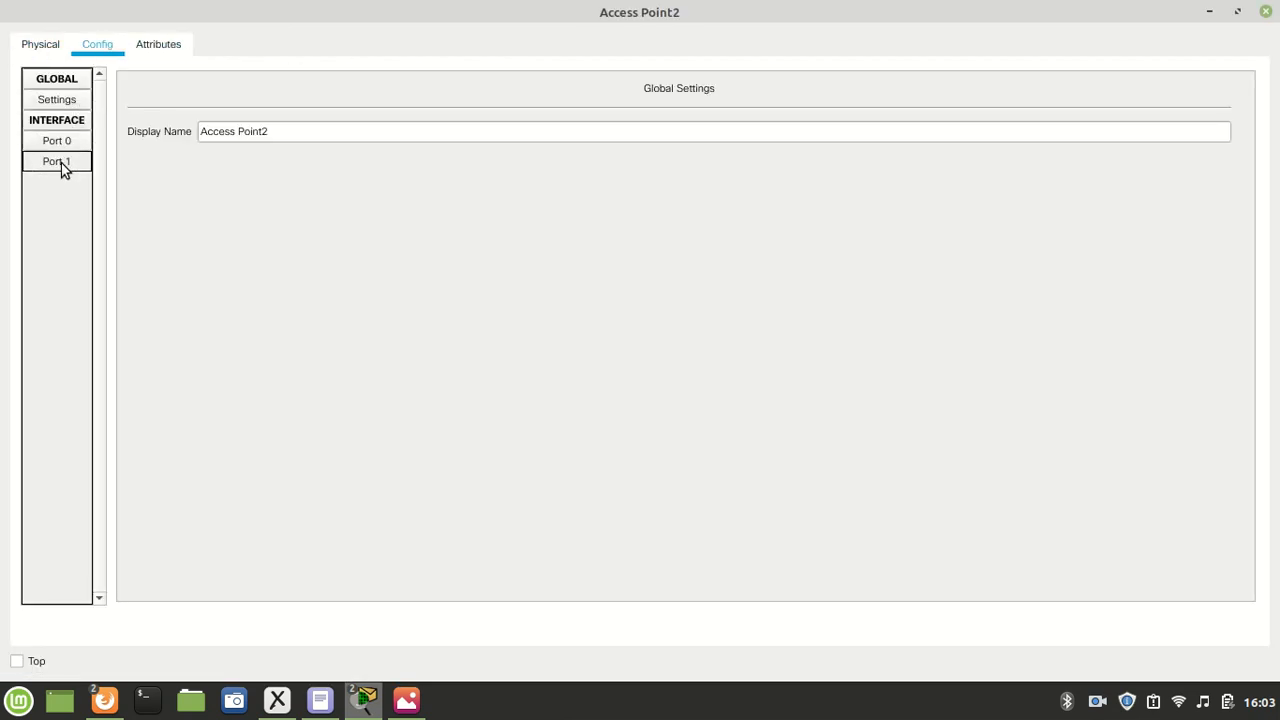
{"action": "left_click", "coordinate": [60, 164]}
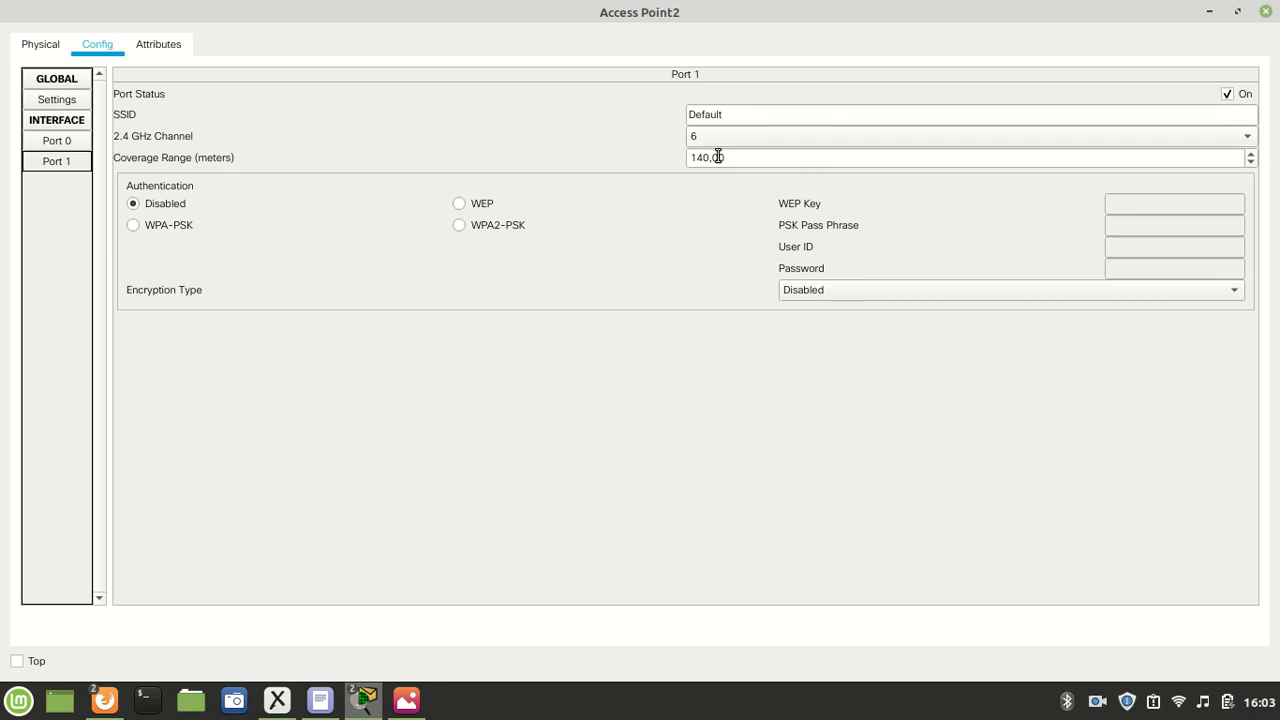
{"action": "left_click", "coordinate": [757, 112]}
{"action": "type", "text": "Casa3"}
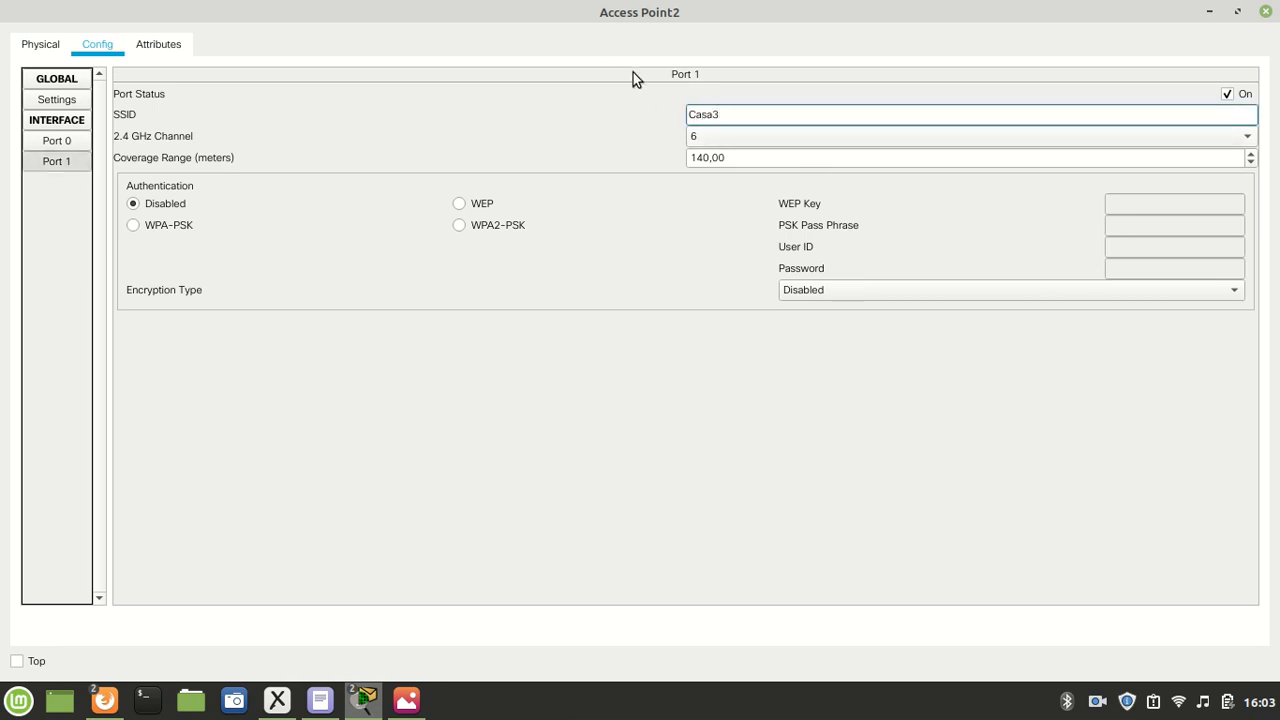
- Secure Access Point2's Port 1 with WPA2-PSK, entering the PSK pass phrase and keeping AES encryption, and close the device window
{"action": "left_click", "coordinate": [461, 225]}
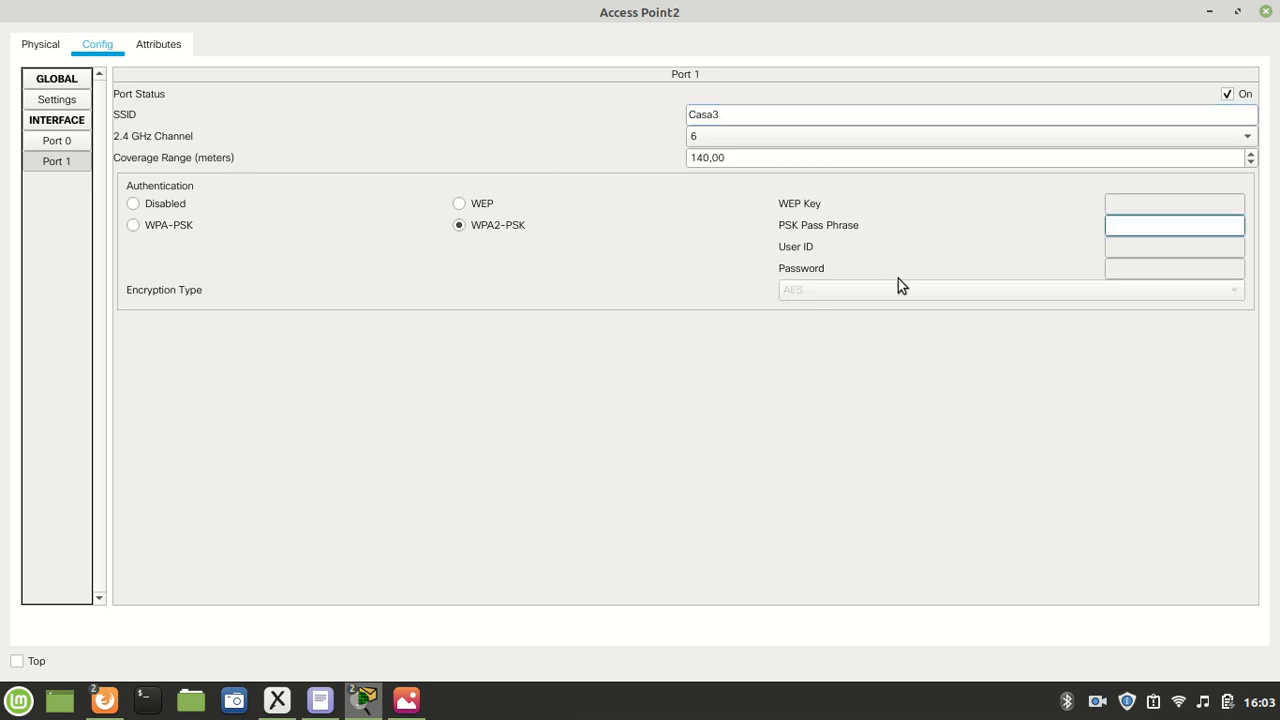
{"action": "type", "text": "123456789"}
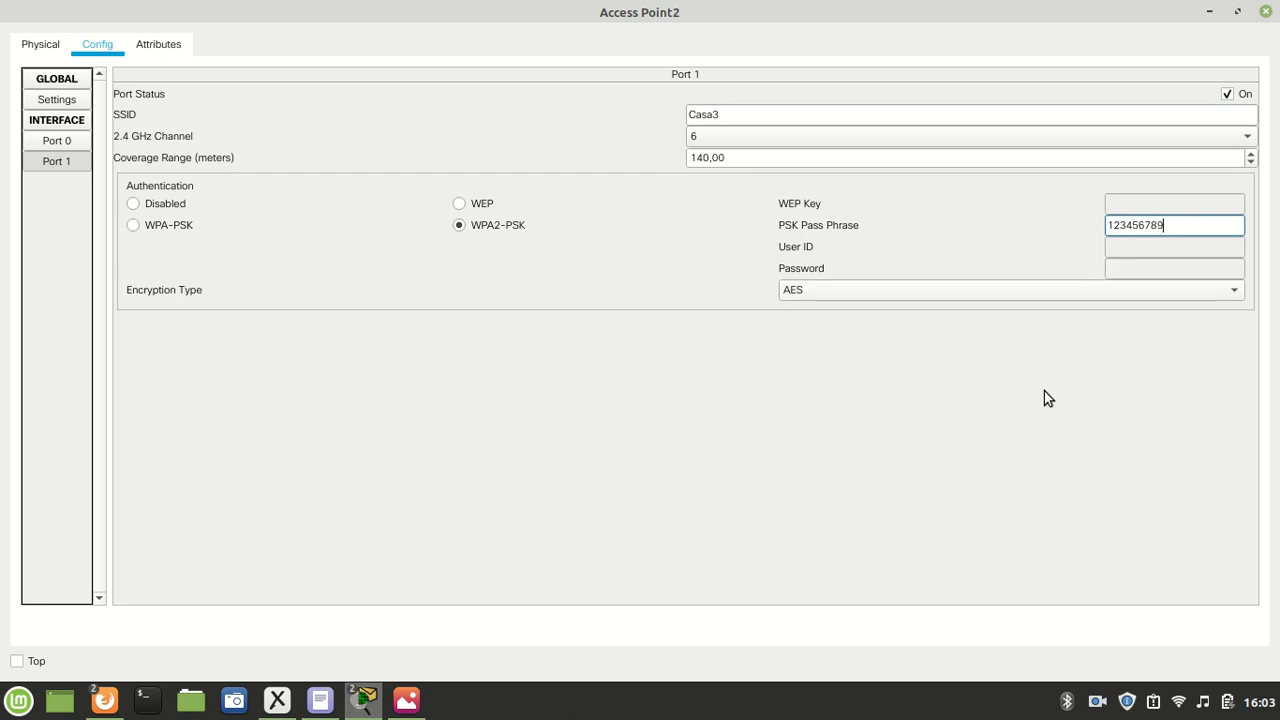
{"action": "left_click", "coordinate": [1265, 11]}
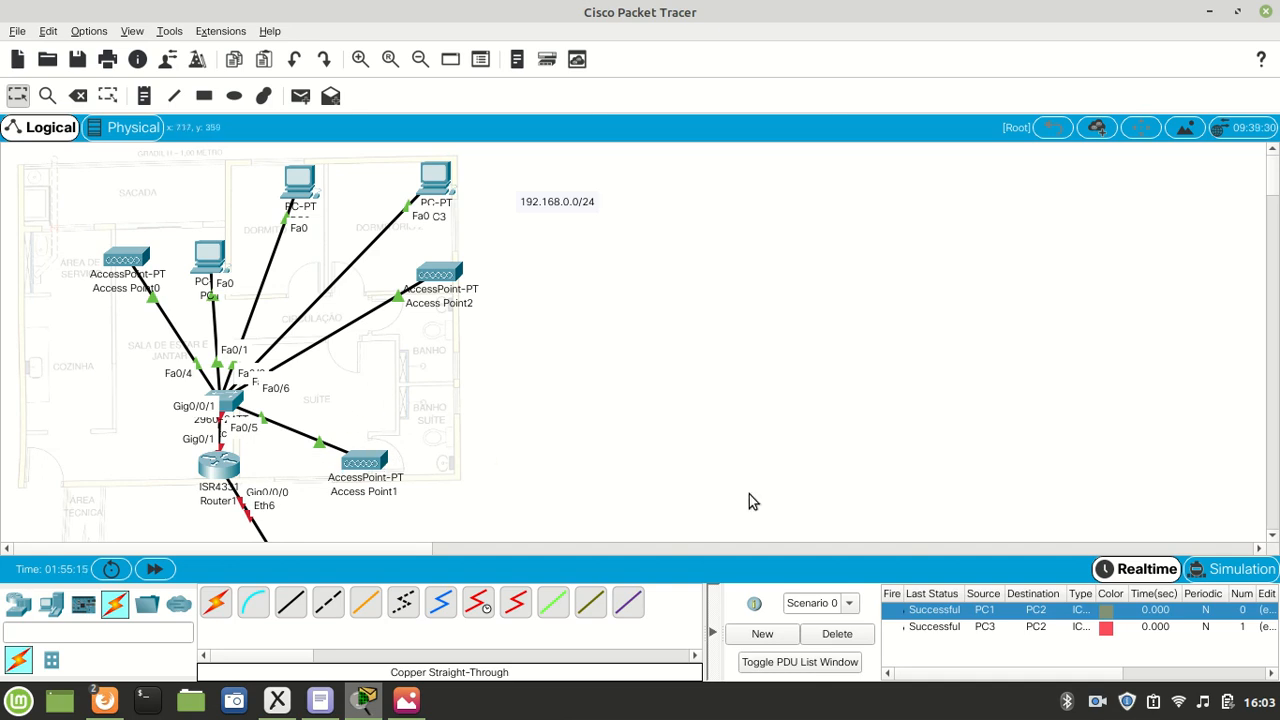
- Examine the computer's list of available Wi-Fi networks, comparing their names, signal strengths and security, and close the list
{"action": "left_click", "coordinate": [1178, 701]}
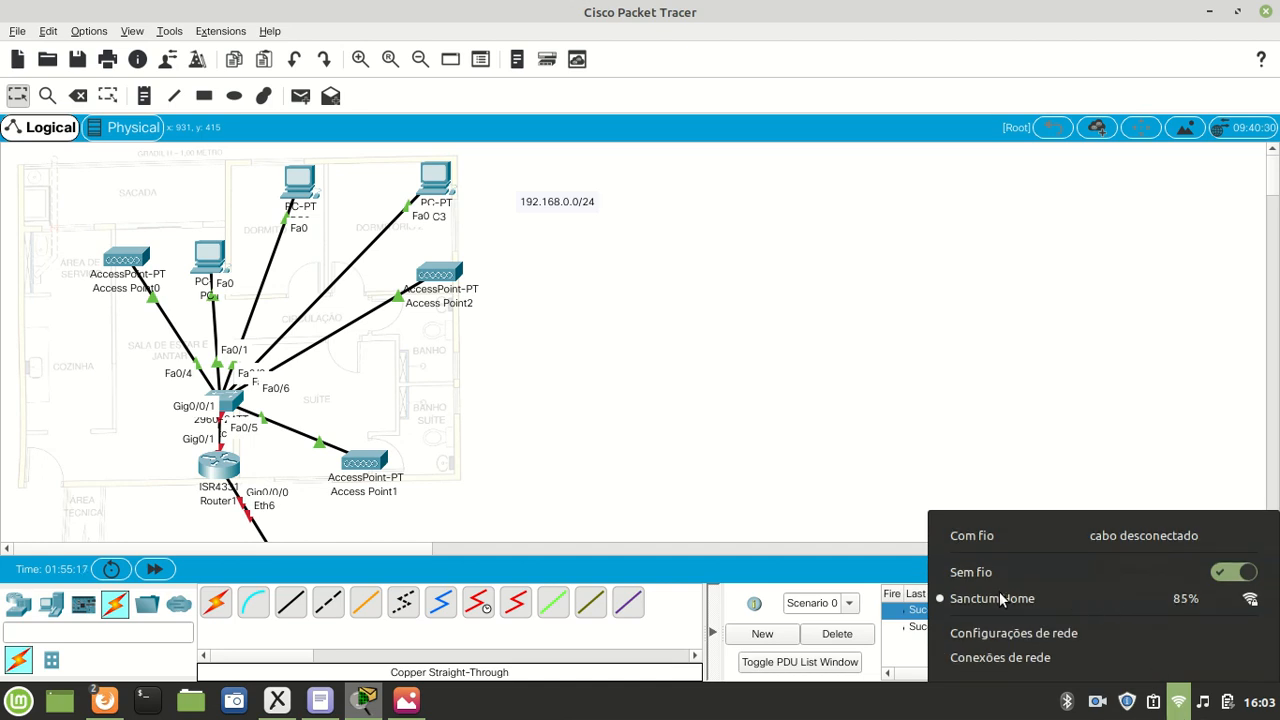
{"action": "left_click", "coordinate": [1018, 603]}
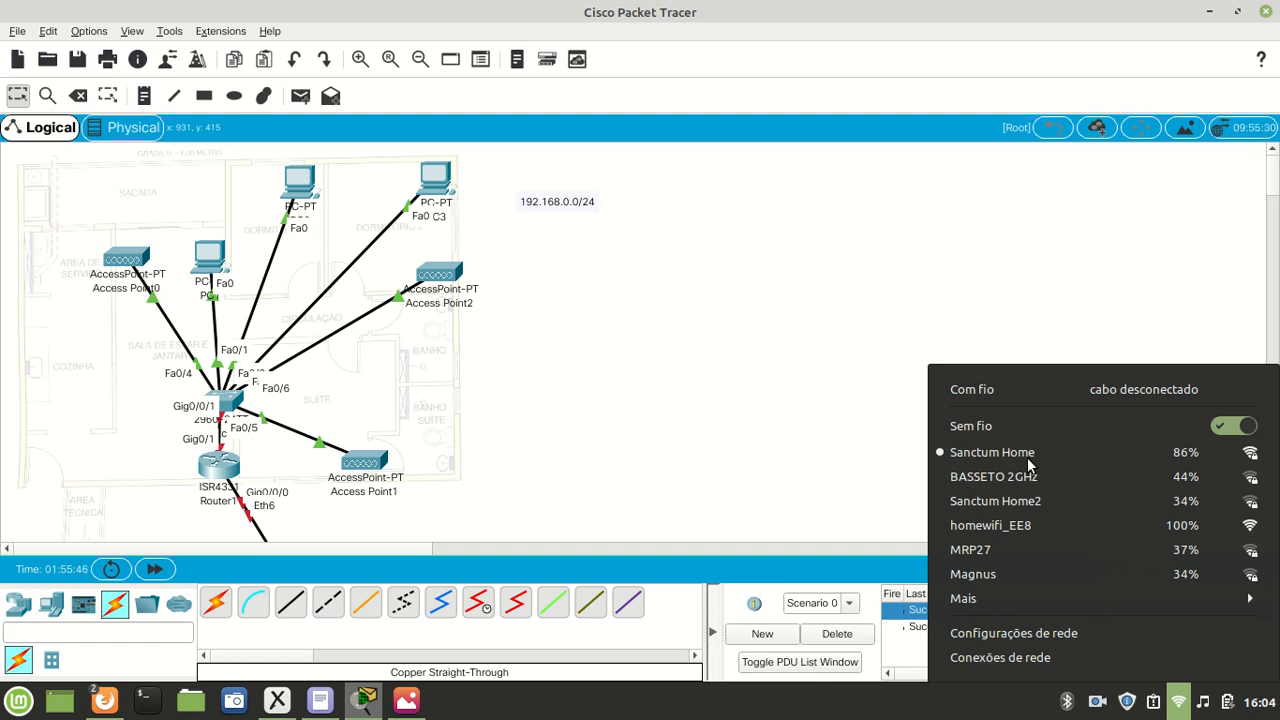
{"action": "left_click", "coordinate": [863, 327]}
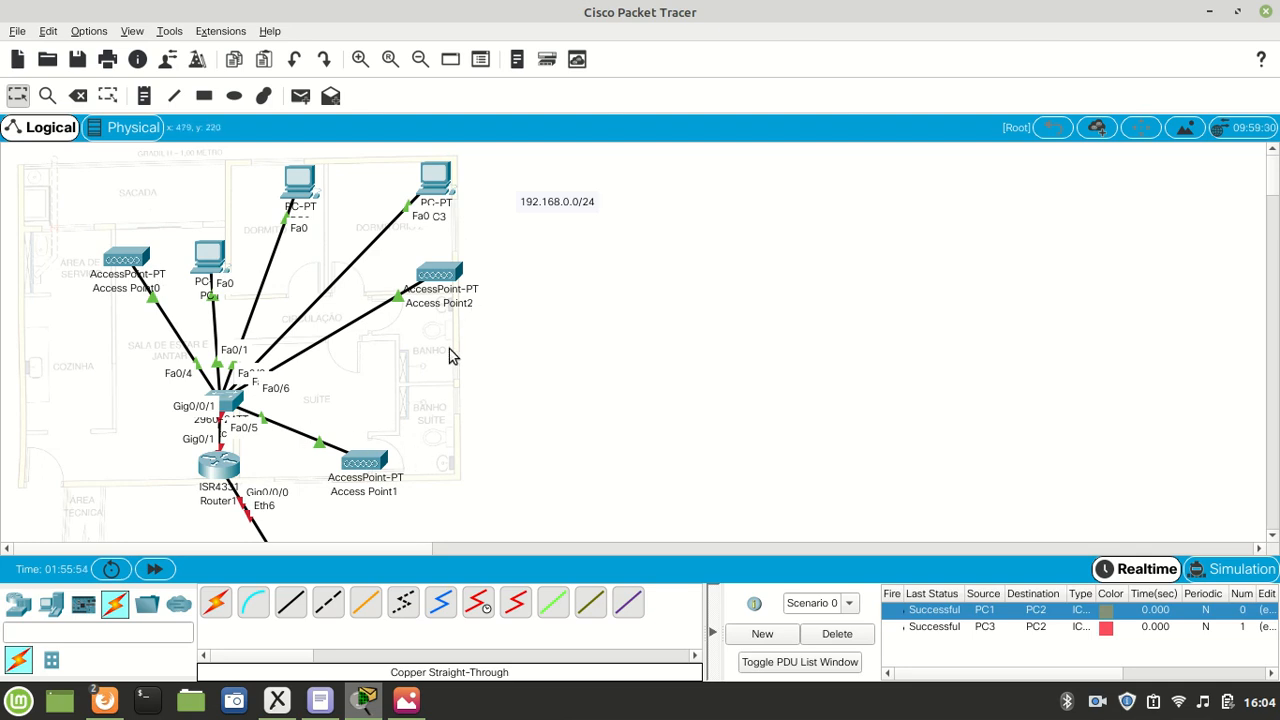
{"action": "mouse_move", "coordinate": [388, 487]}
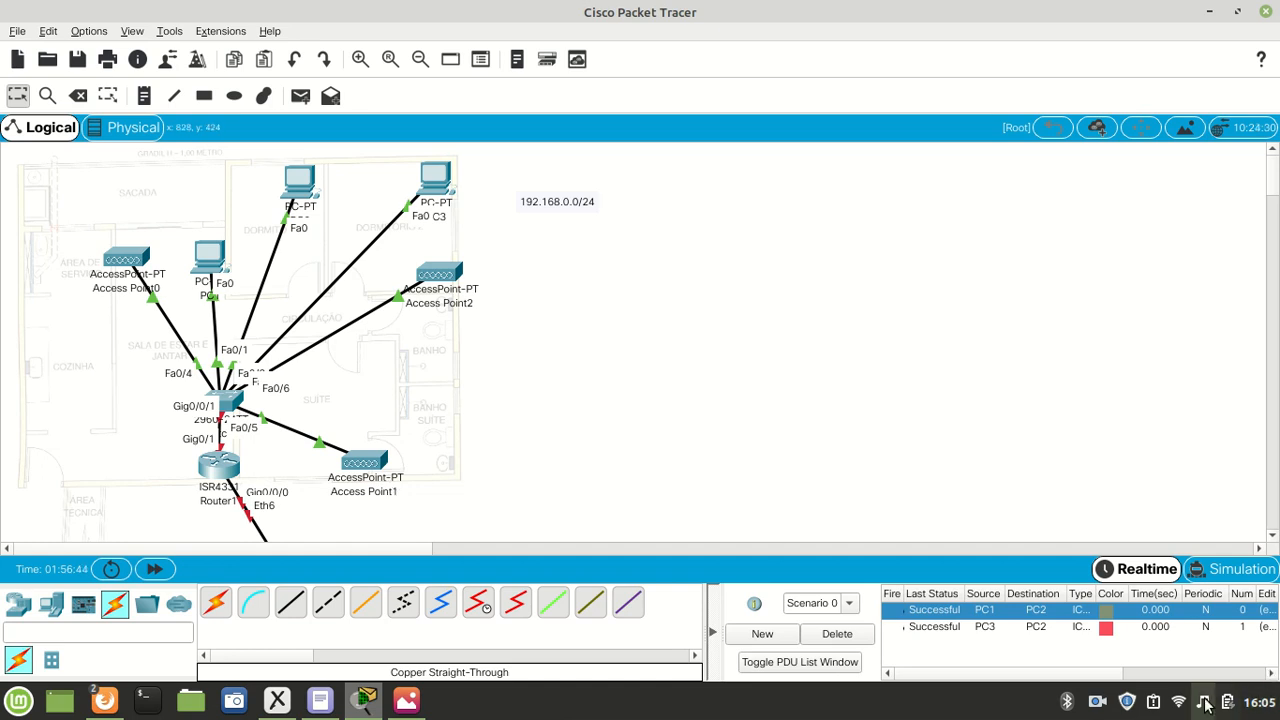
{"action": "left_click", "coordinate": [1174, 704]}
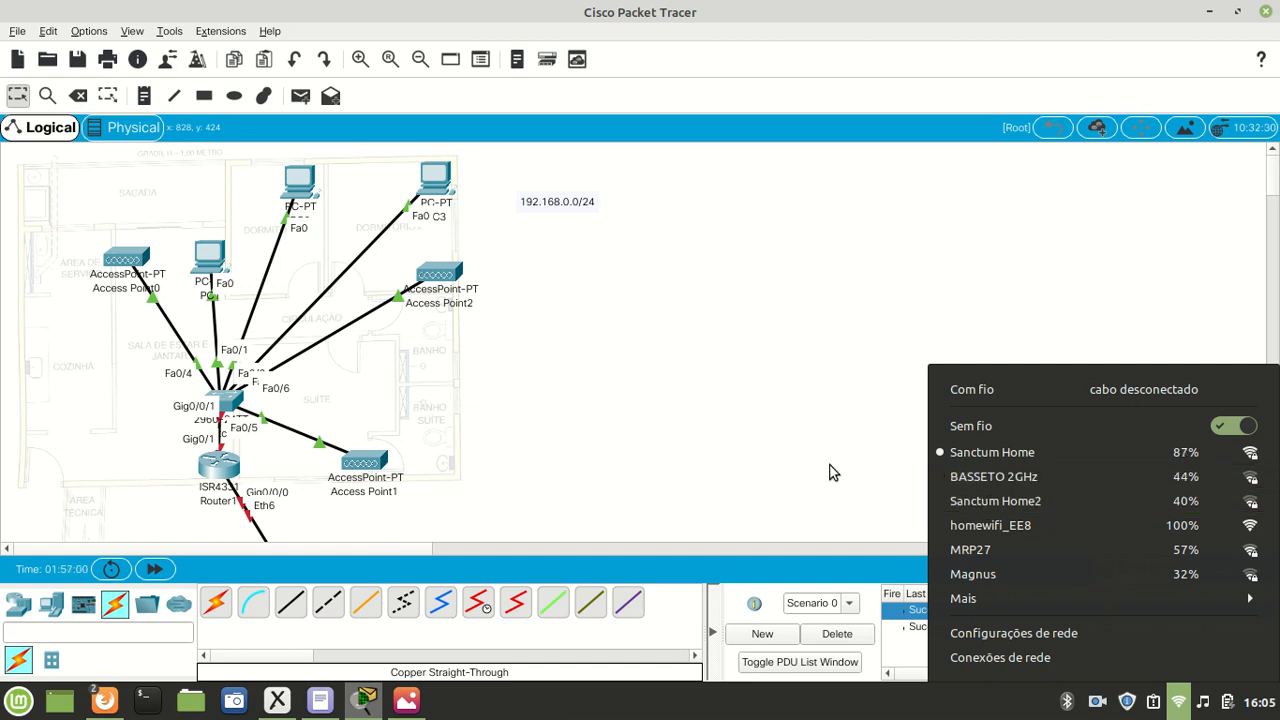
{"action": "left_click", "coordinate": [768, 401]}
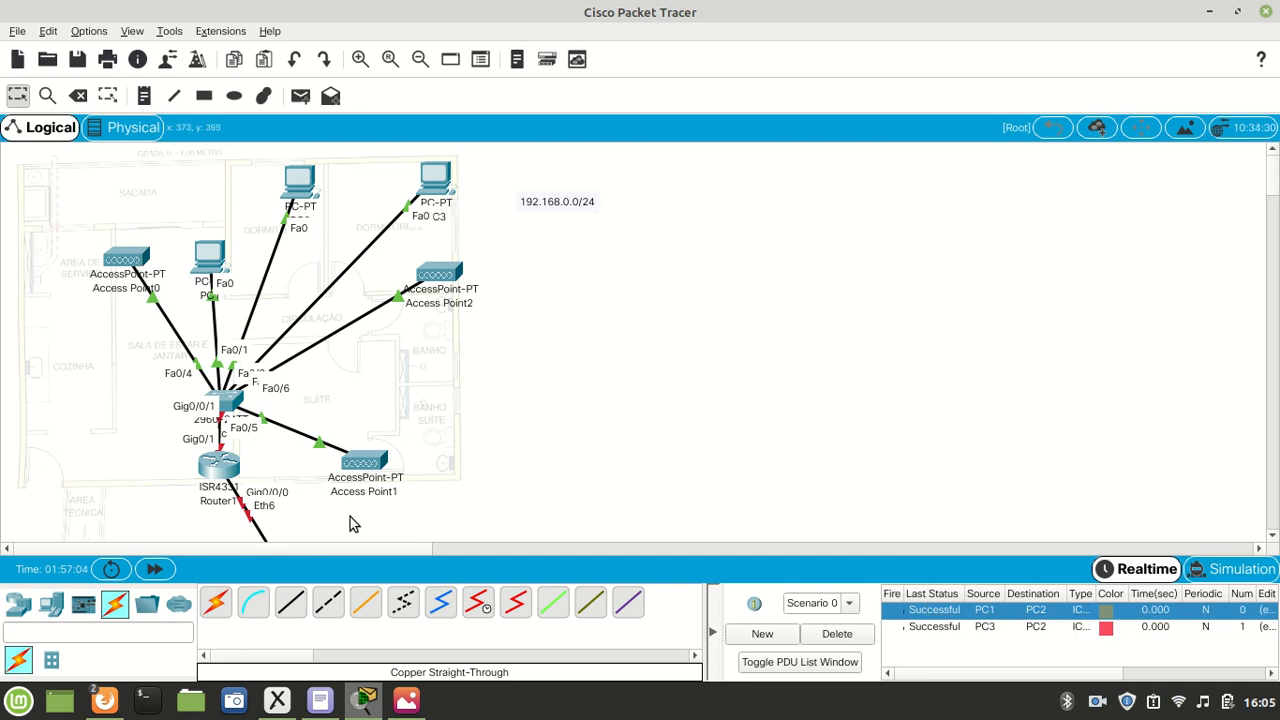
- Add a smartphone from the end devices to the floor plan, just above Access Point0
{"action": "left_click", "coordinate": [52, 608]}
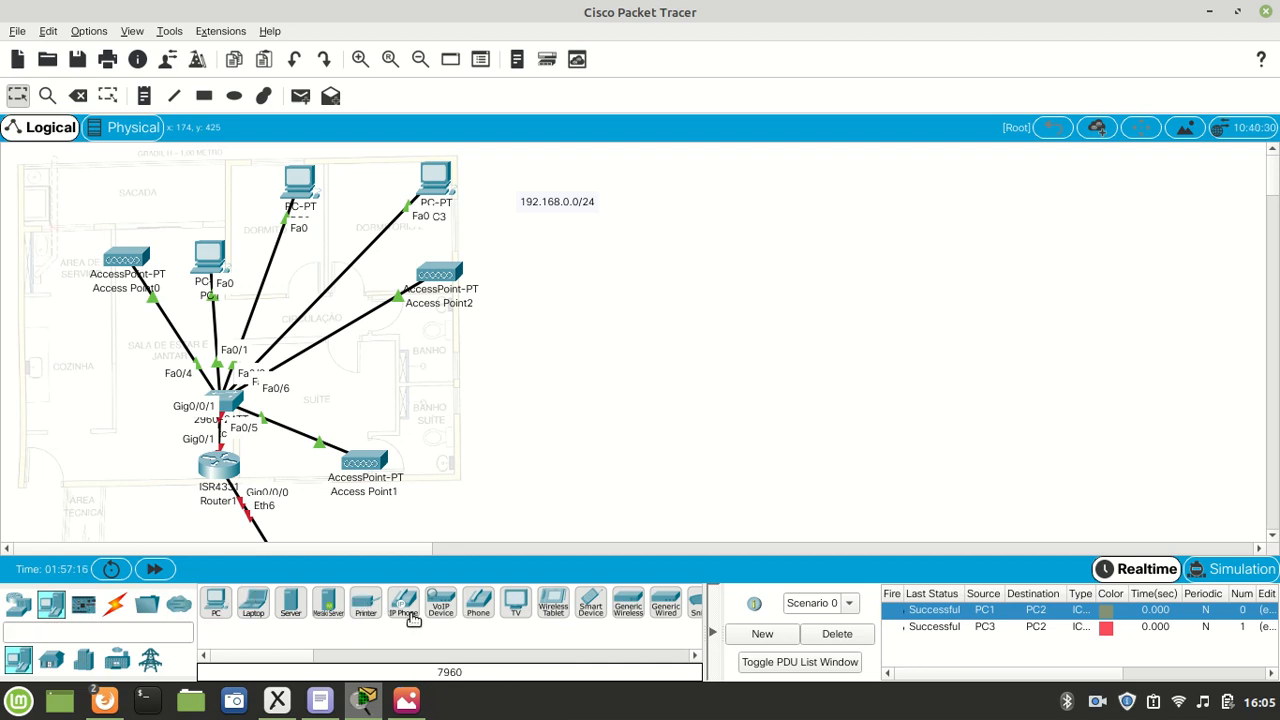
{"action": "left_click", "coordinate": [591, 605]}
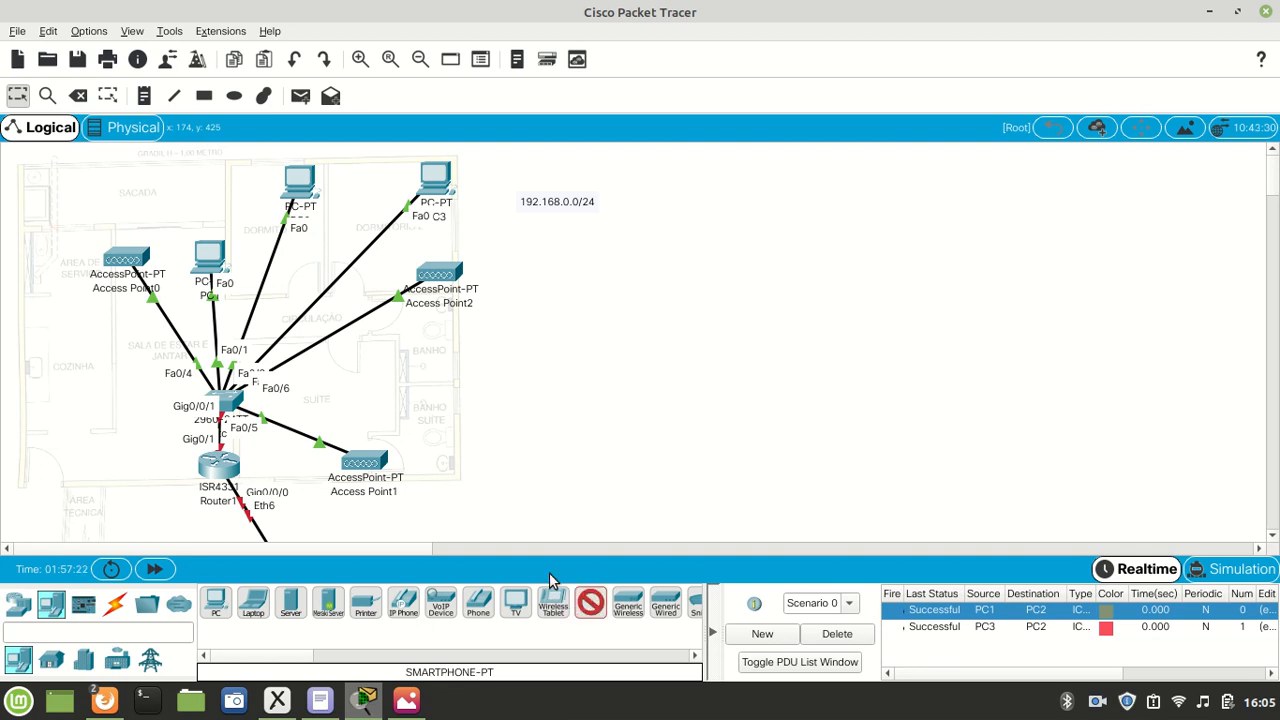
{"action": "left_click", "coordinate": [106, 195]}
{"action": "left_click_drag", "start_coordinate": [108, 197], "coordinate": [93, 180]}
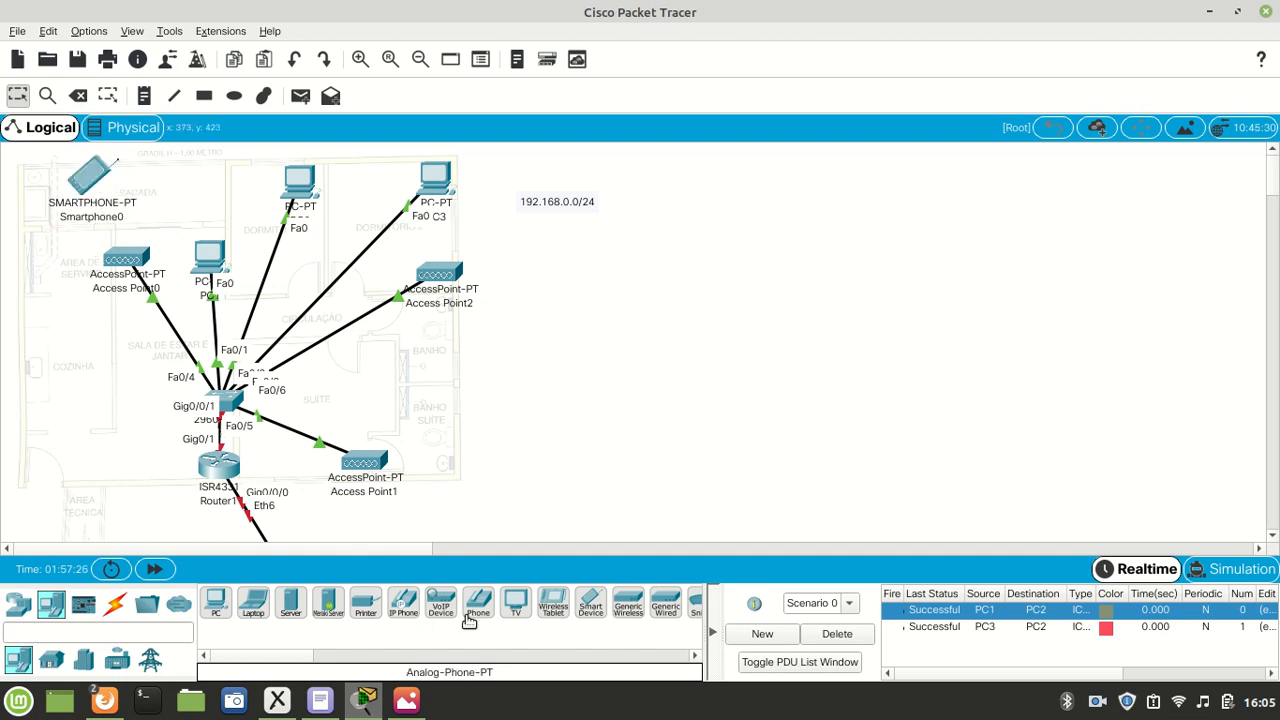
- Add two more smartphones, one to the right of Access Point1 and one to the right of Access Point2
{"action": "left_click", "coordinate": [591, 605]}
{"action": "left_click", "coordinate": [455, 457]}
{"action": "left_click_drag", "start_coordinate": [455, 457], "coordinate": [470, 470]}
{"action": "left_click", "coordinate": [591, 605]}
{"action": "left_click", "coordinate": [543, 258]}
{"action": "left_click_drag", "start_coordinate": [543, 258], "coordinate": [561, 256]}
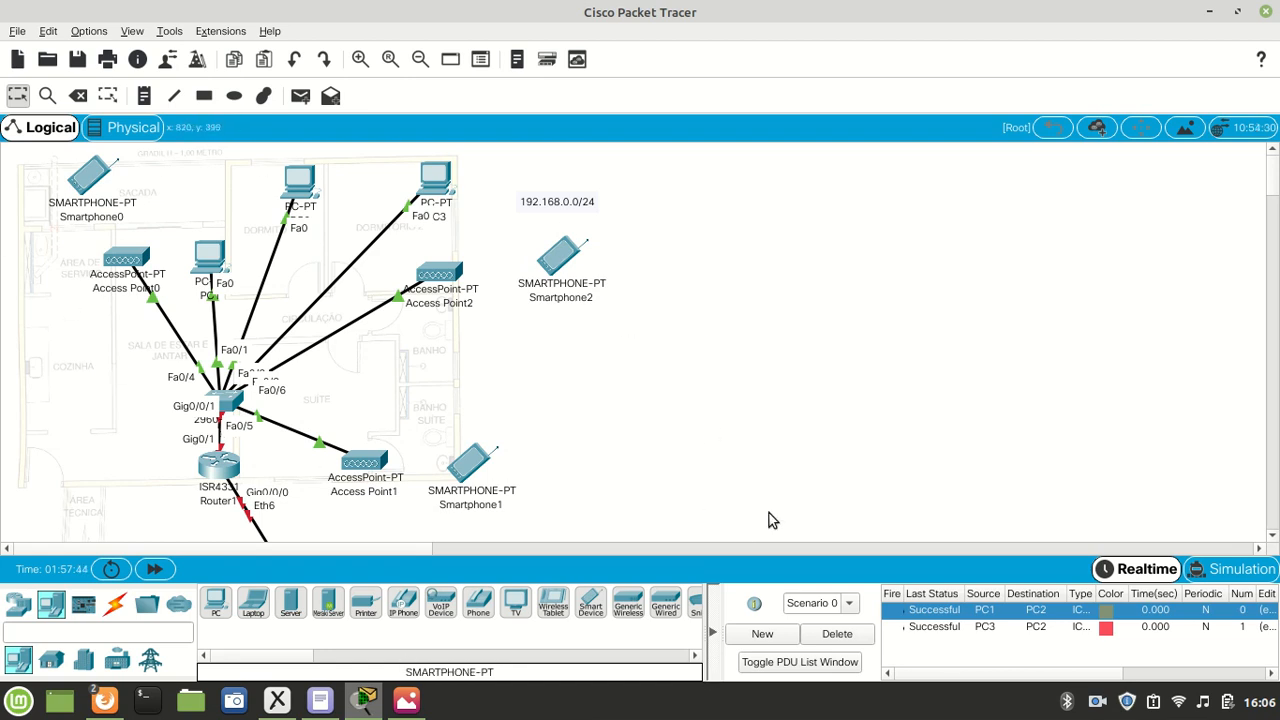
{"action": "left_click", "coordinate": [1097, 701]}
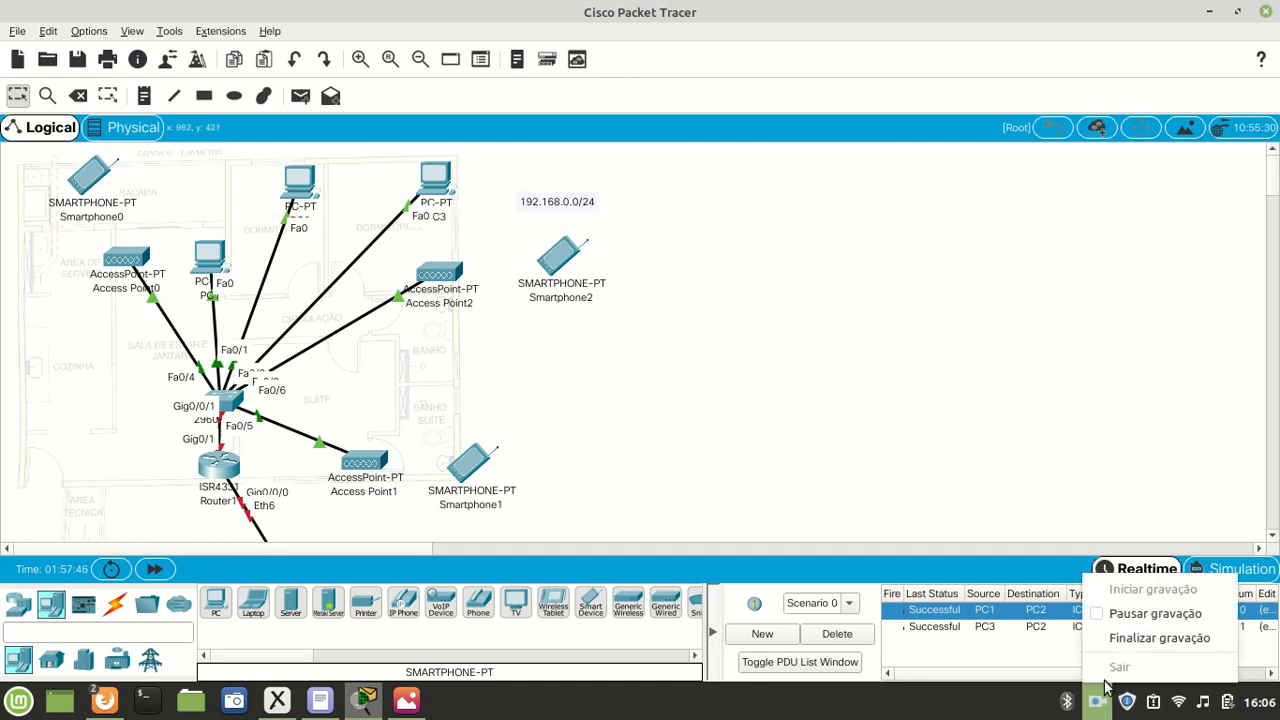